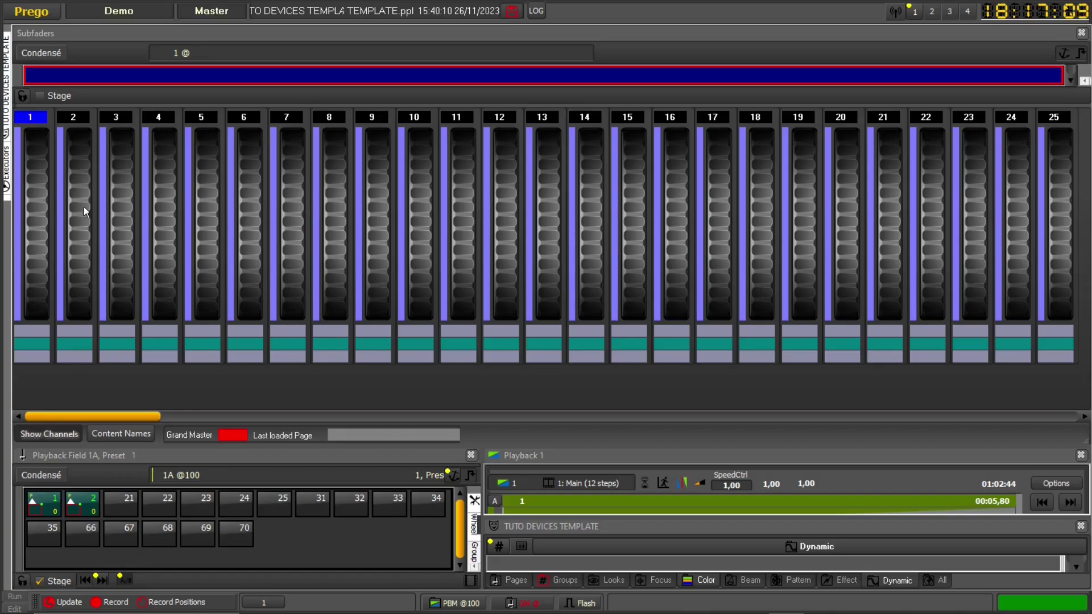
Step: Insert a new action list in the show's Action Lists and open it for editing
click(7, 67)
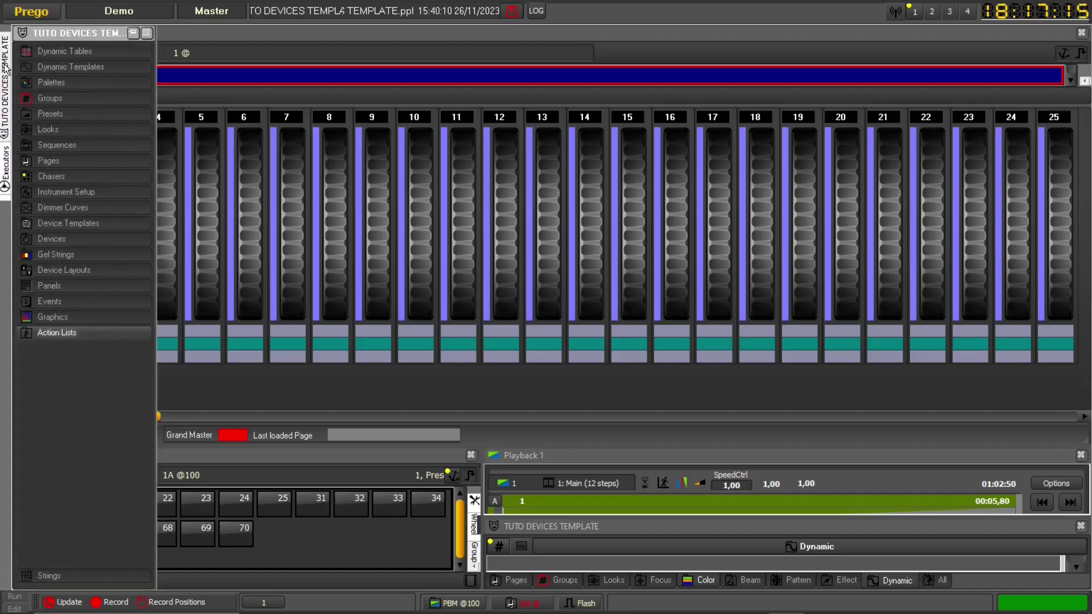
right_click(67, 352)
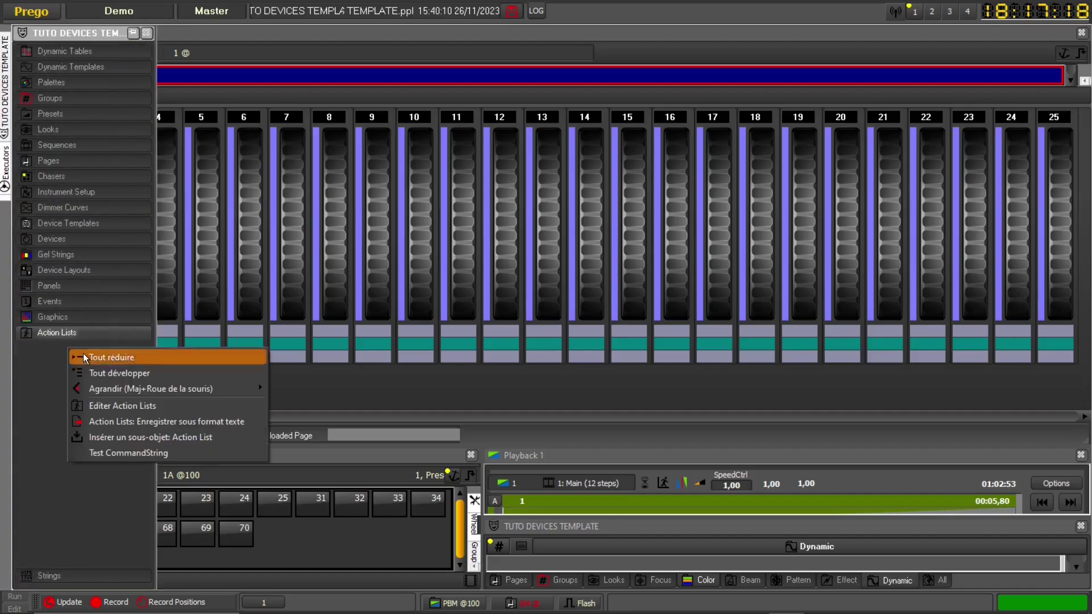
click(140, 436)
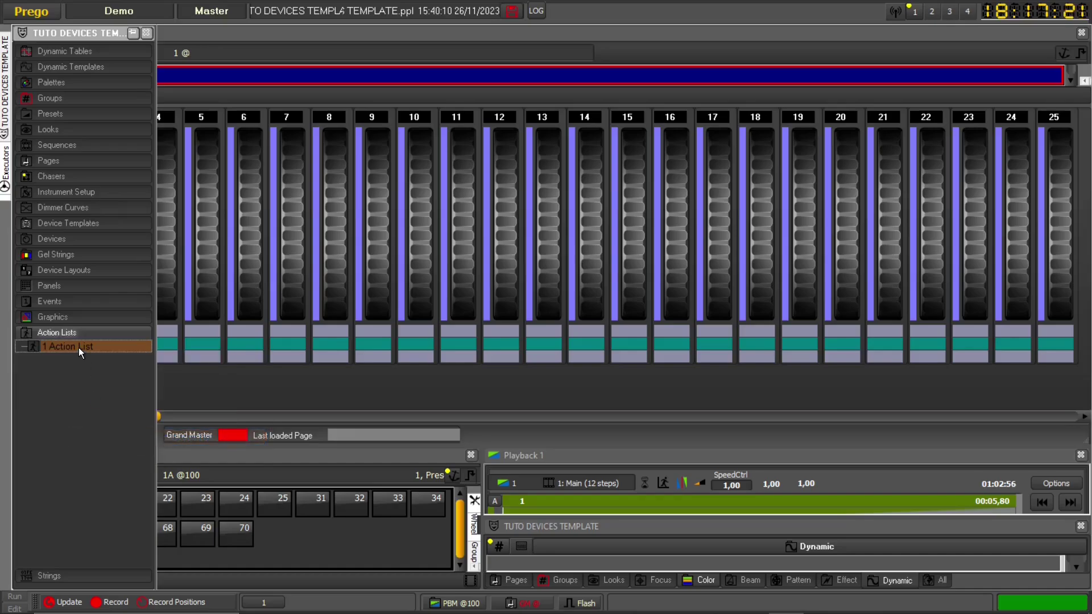
double_click(78, 347)
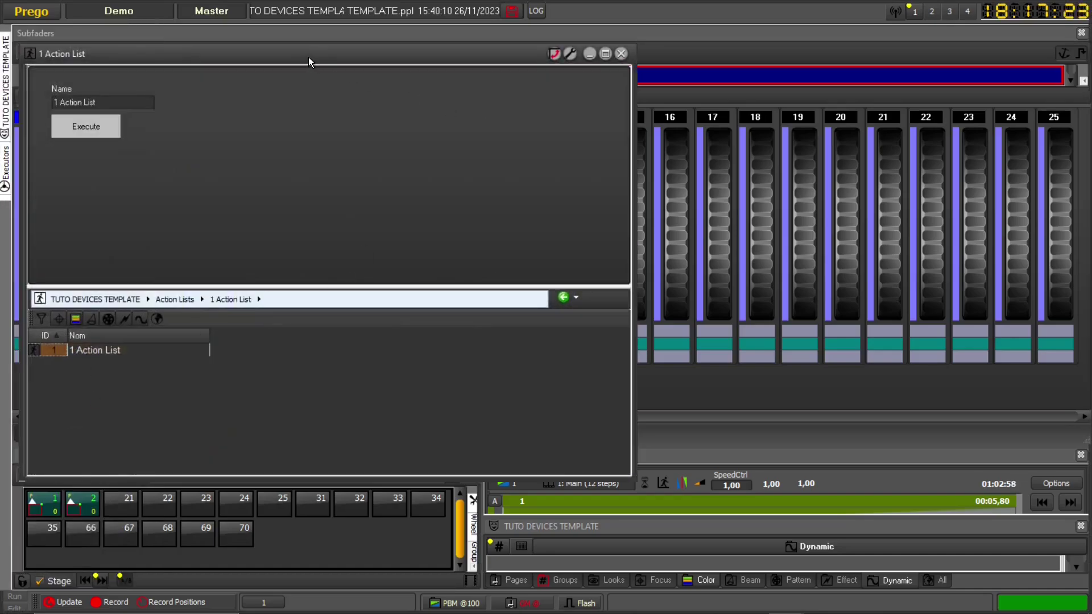
Step: Rename the new action list as FLASH M1
click(349, 355)
click(349, 355)
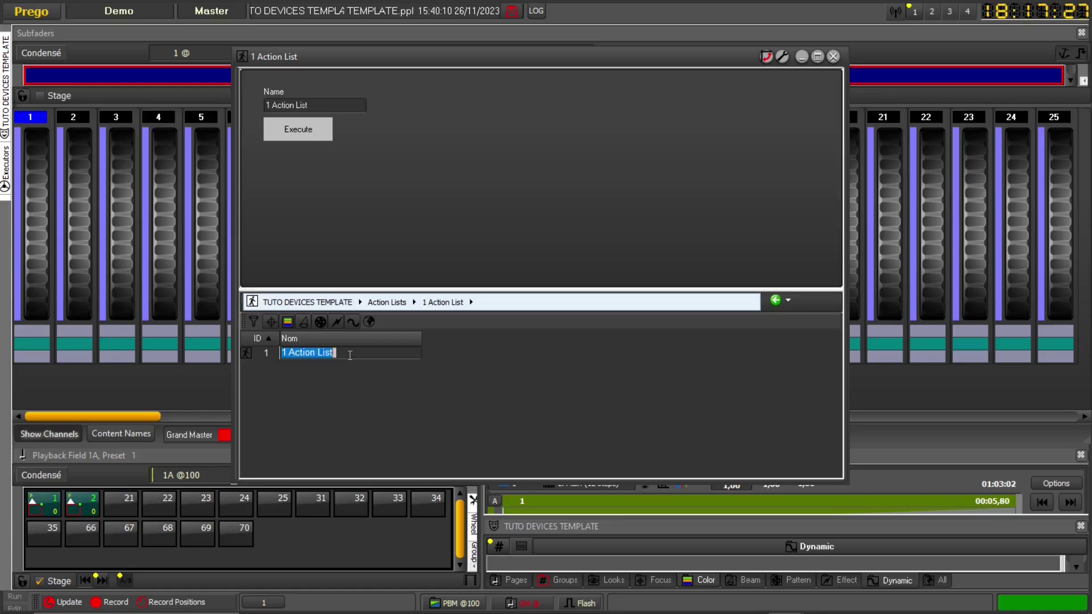
text(FLAS)
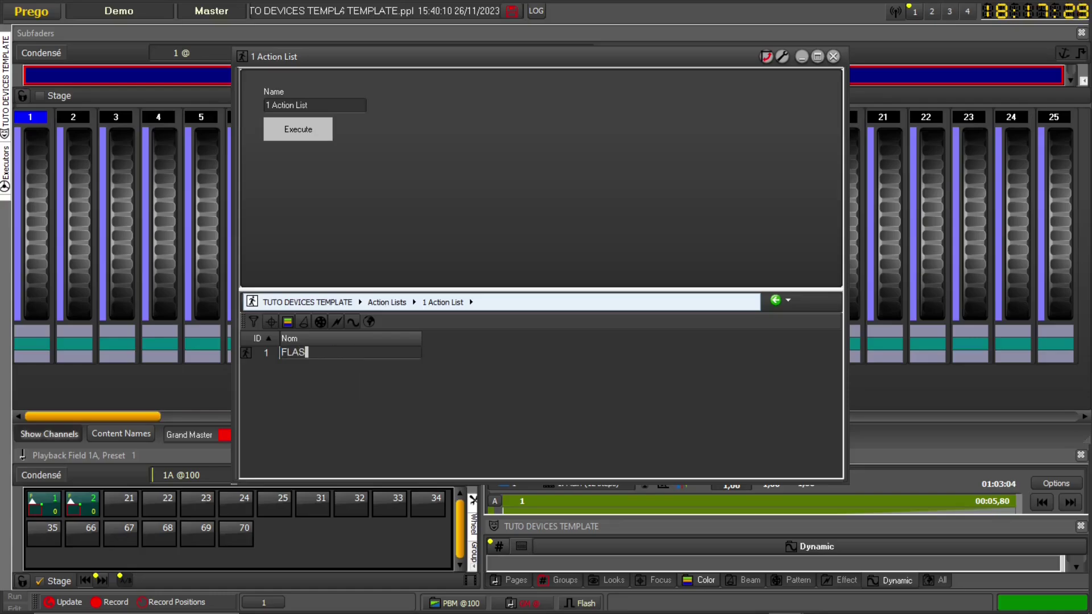
text(H M1)
key(Return)
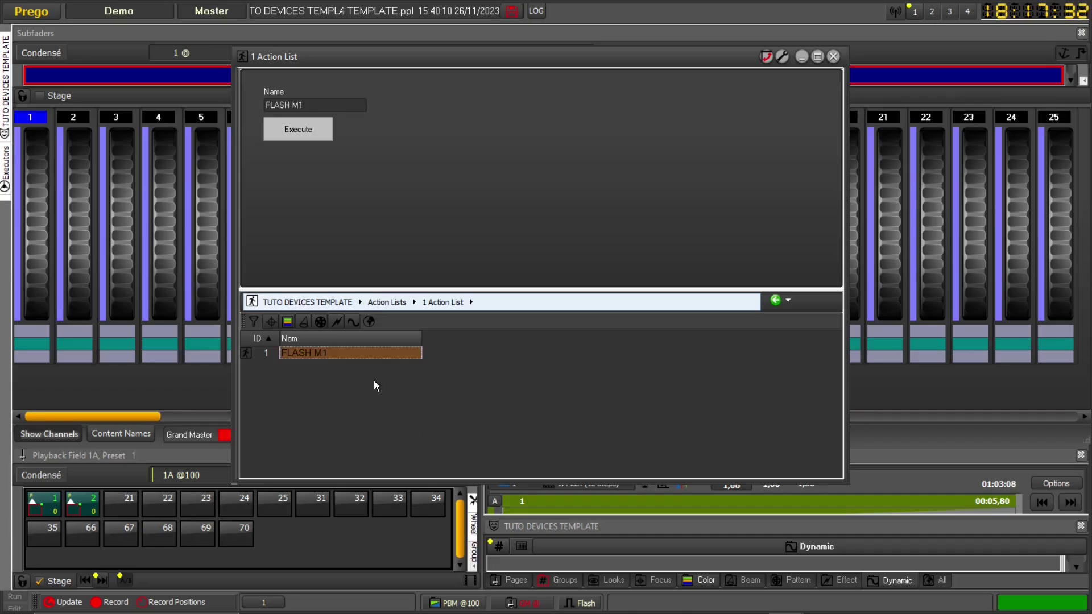
Step: Insert an action in FLASH M1 of type Light Control with the command M Start/Stop Master
click(291, 353)
right_click(258, 353)
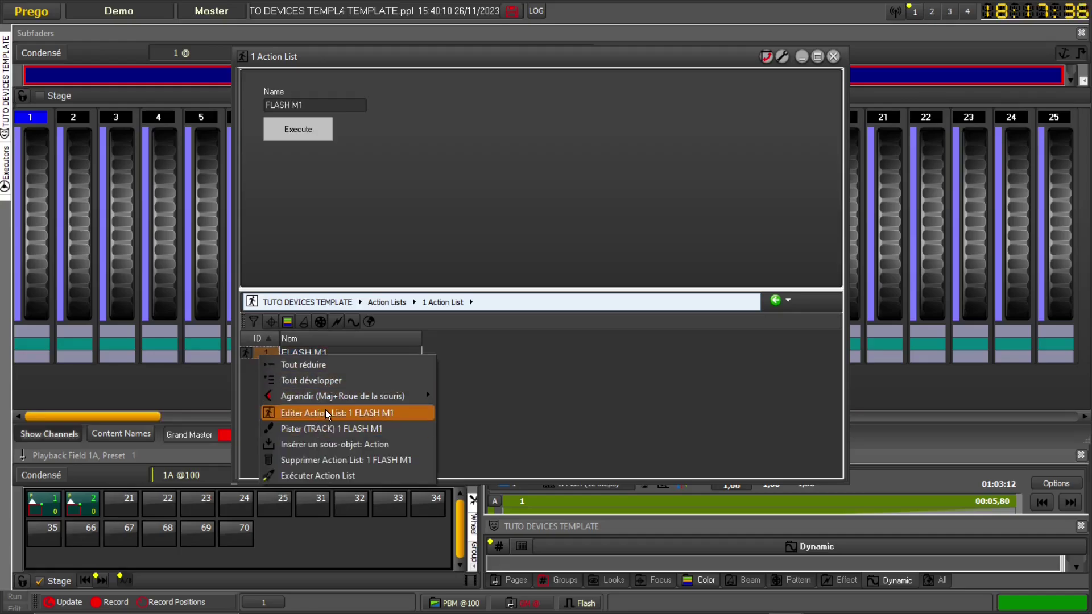
click(303, 445)
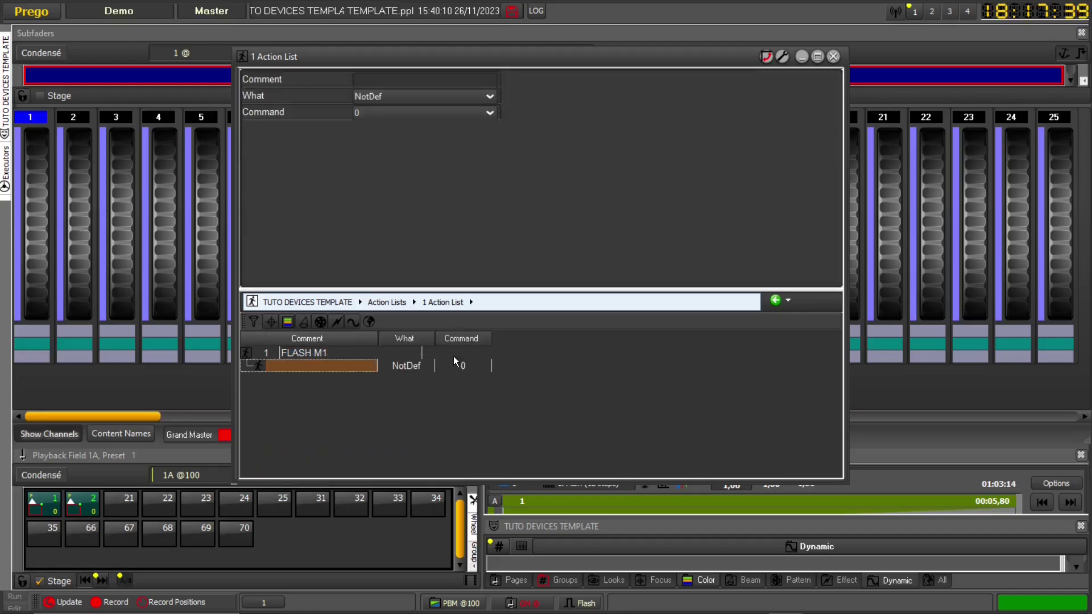
click(410, 365)
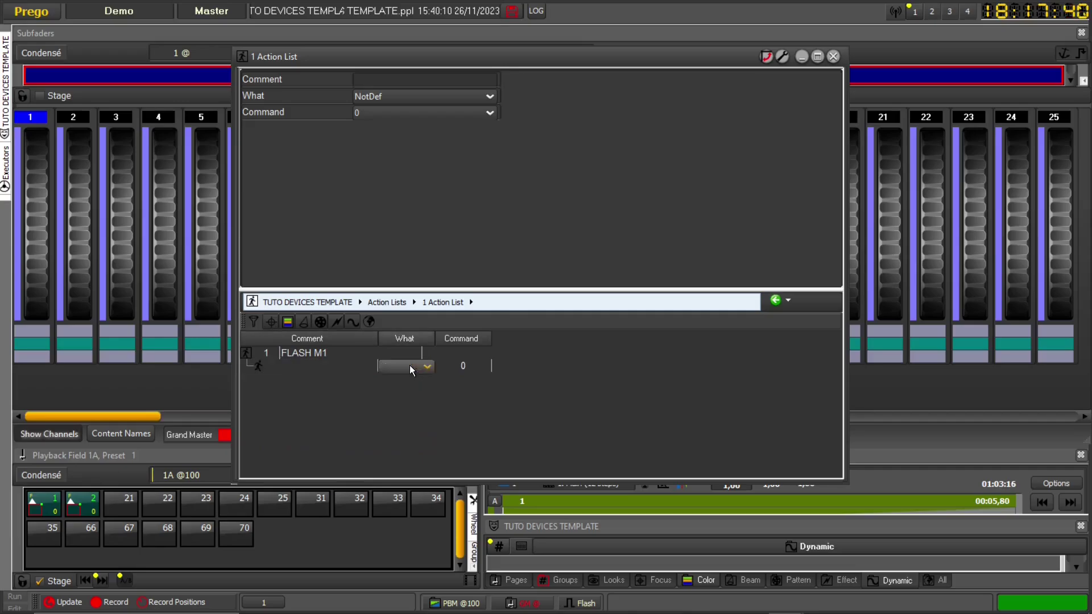
click(410, 365)
click(445, 410)
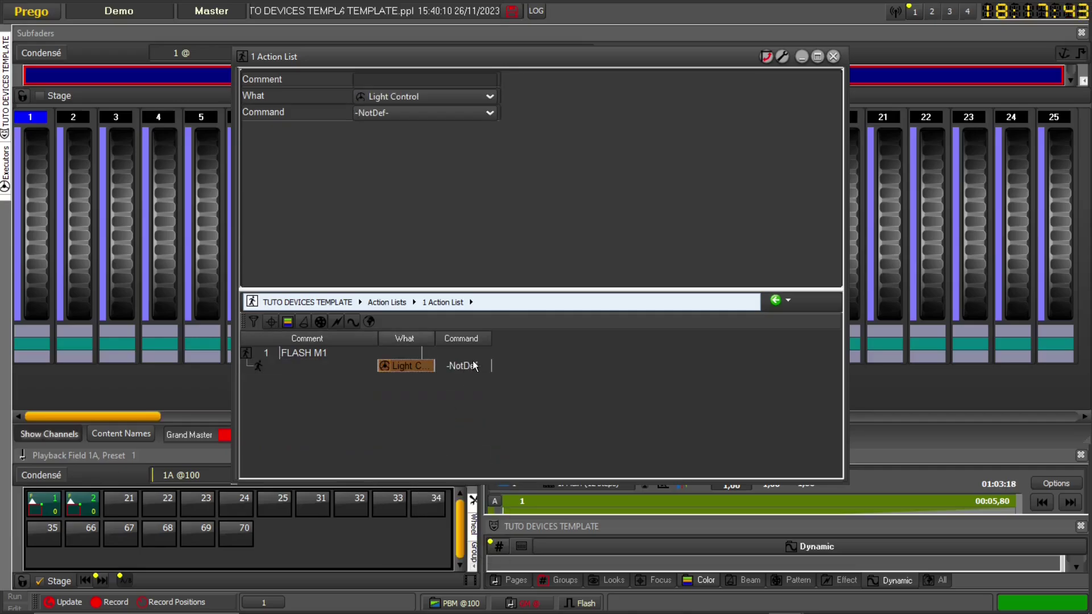
click(470, 363)
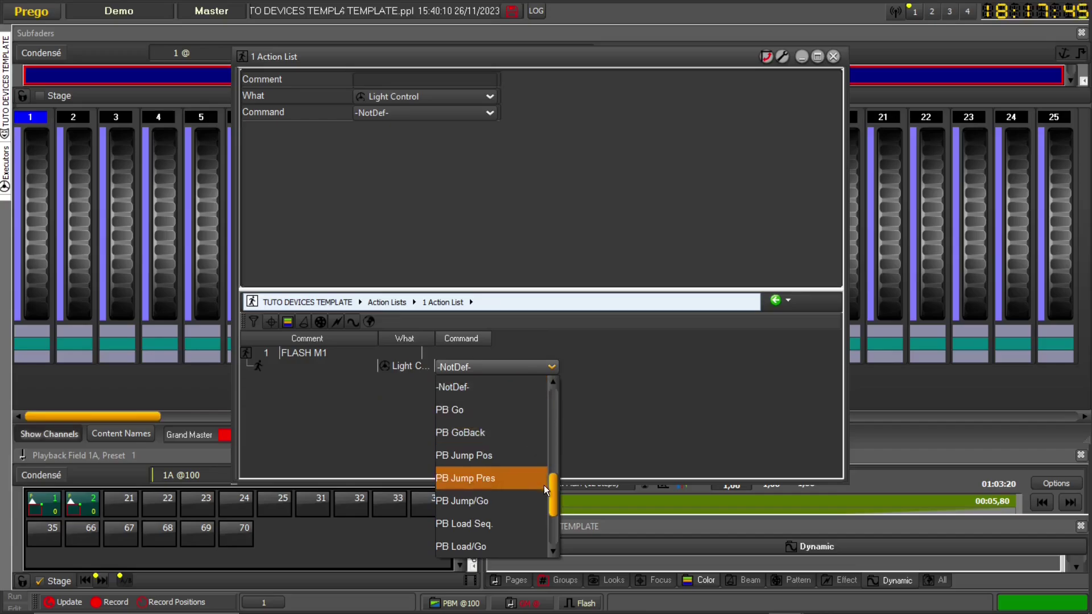
drag(551, 496, 561, 464)
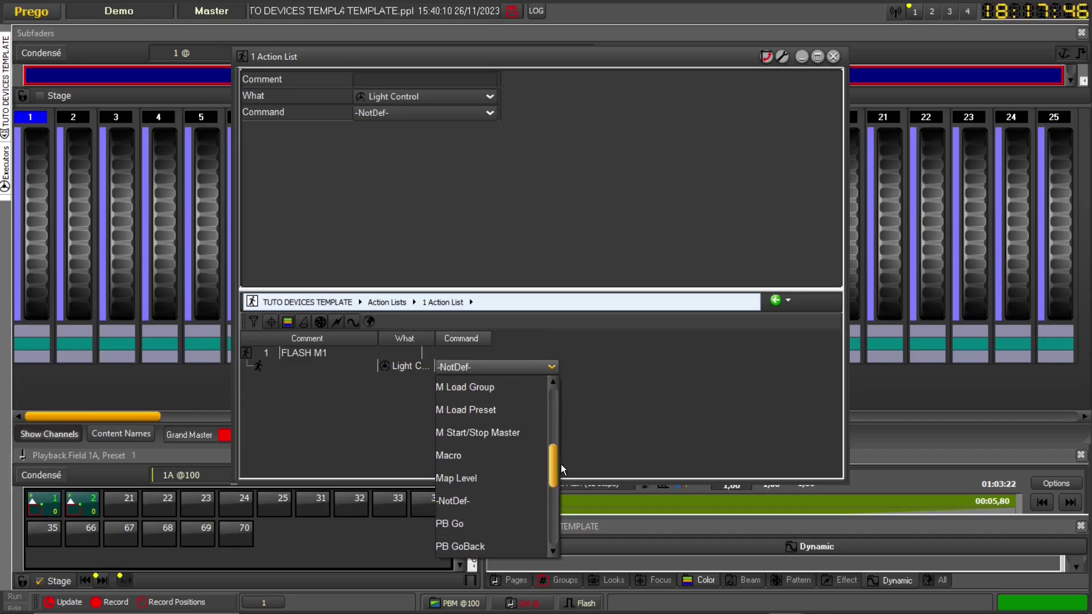
click(493, 437)
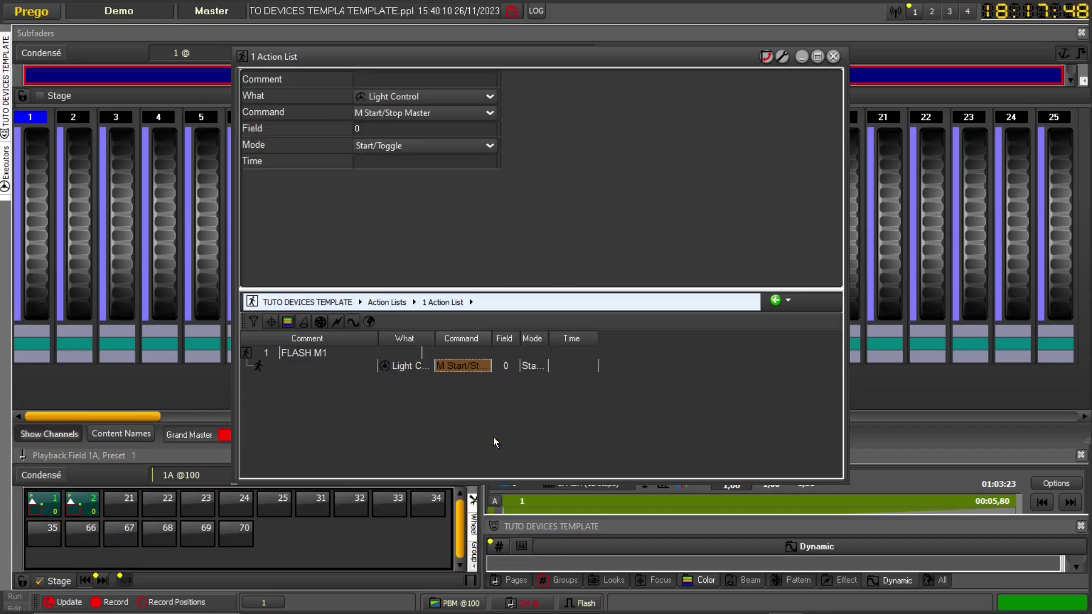
Step: Set the Start/Stop Master action to field 1, mode Start/Target and target 100
click(505, 369)
text(1)
key(Return)
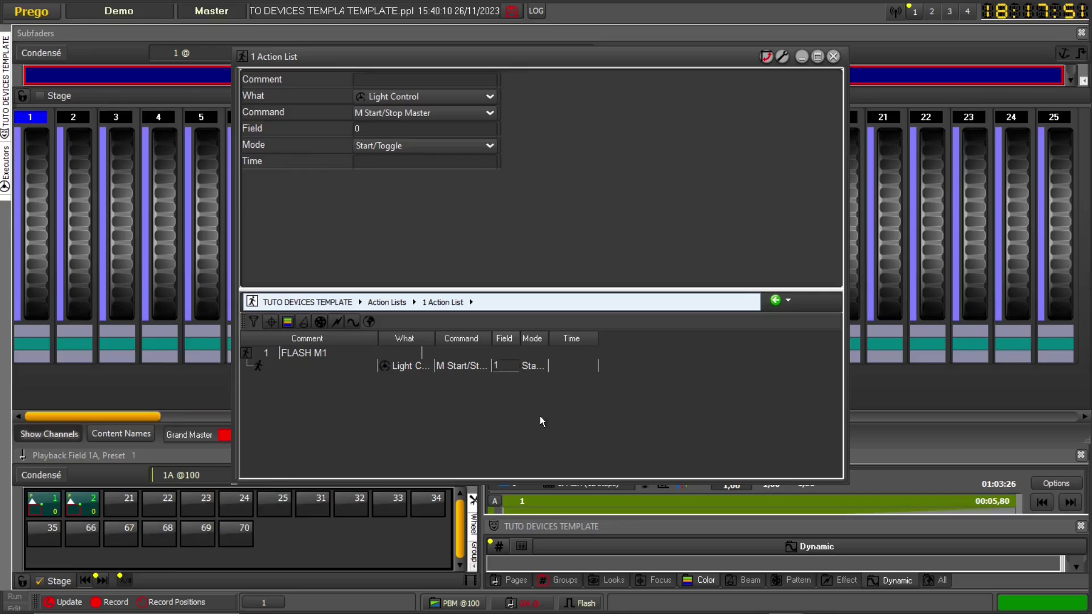
click(535, 364)
click(535, 364)
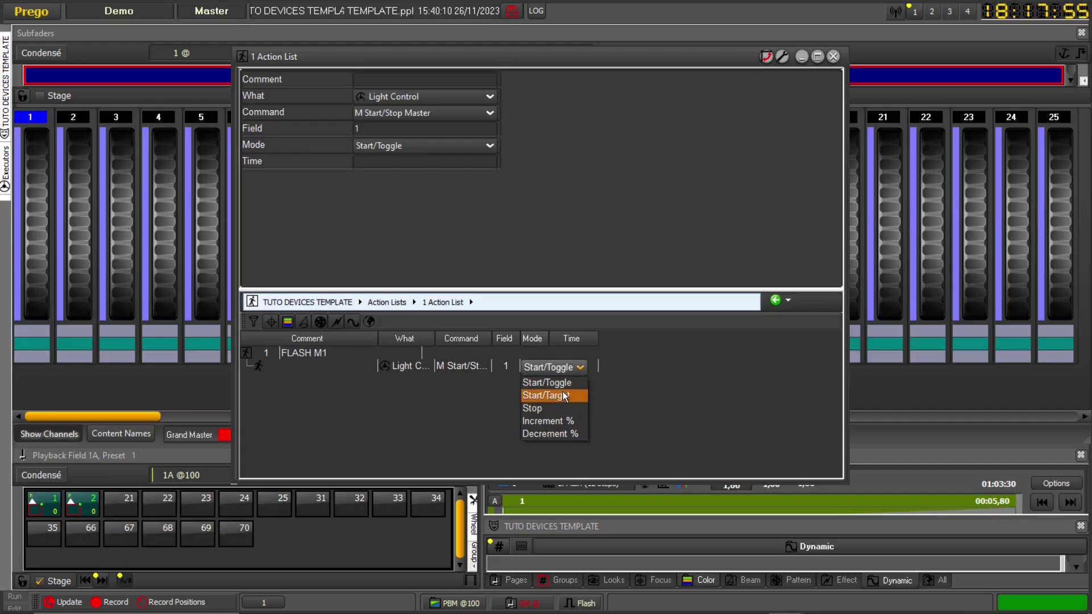
click(565, 396)
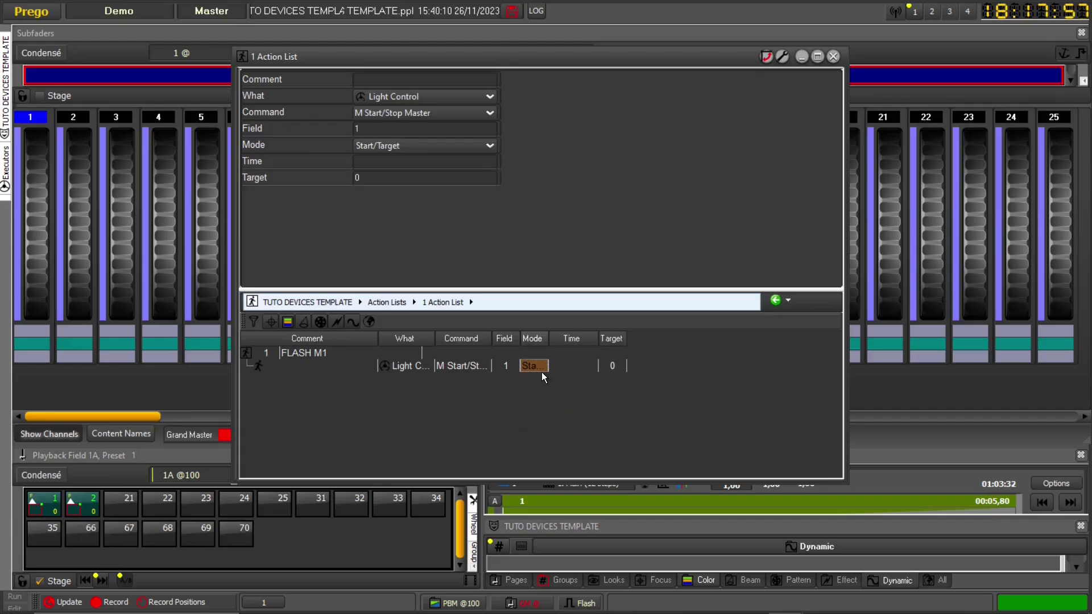
click(609, 364)
text(100)
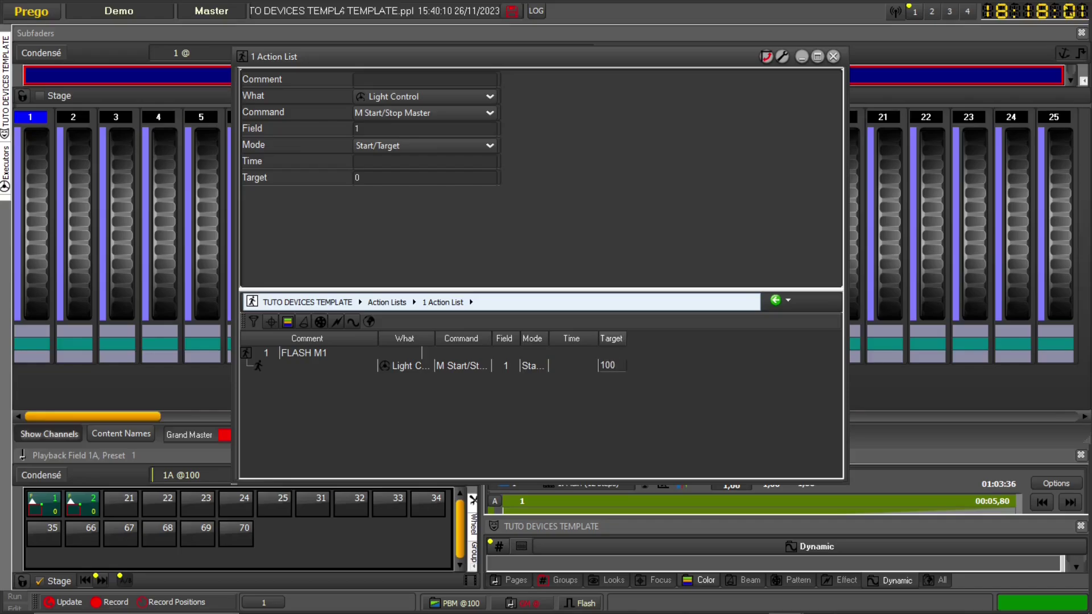
key(Return)
Step: Add a second action below the Light Control action and set its type to Execution
click(277, 369)
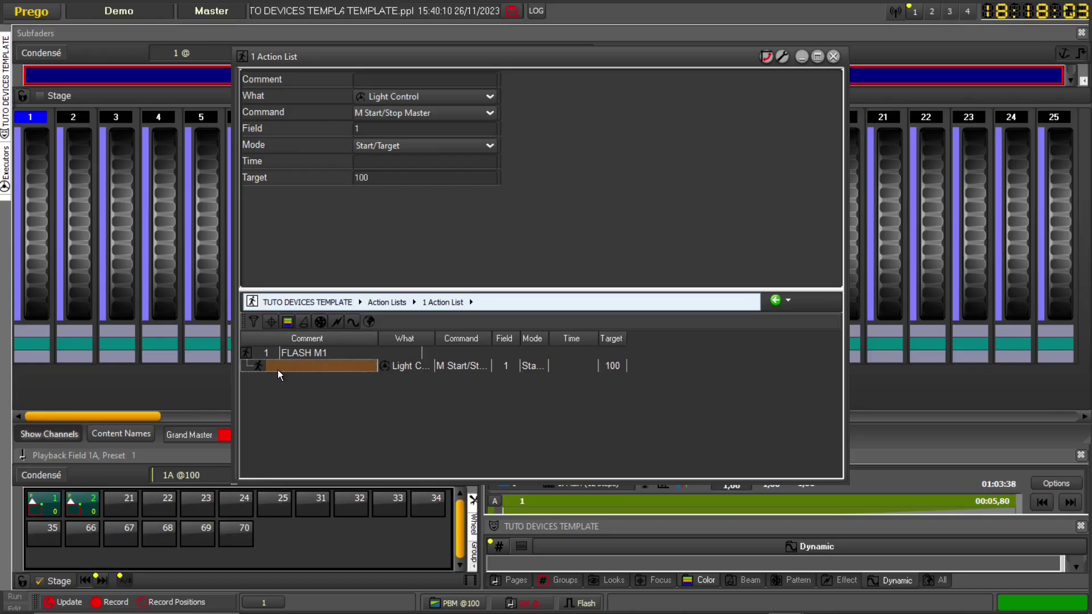
right_click(277, 370)
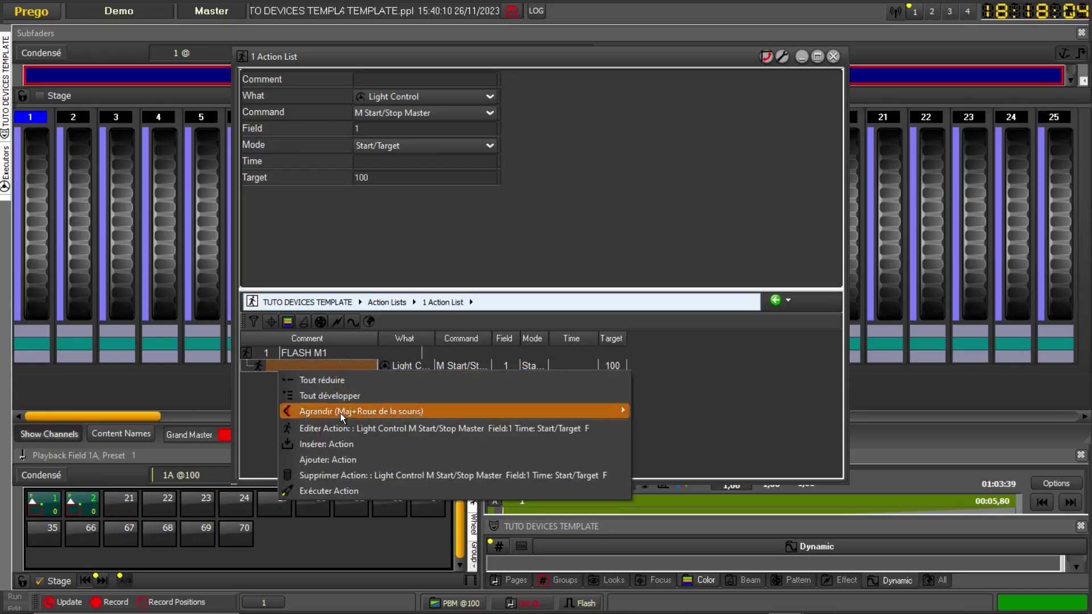
click(329, 459)
click(419, 378)
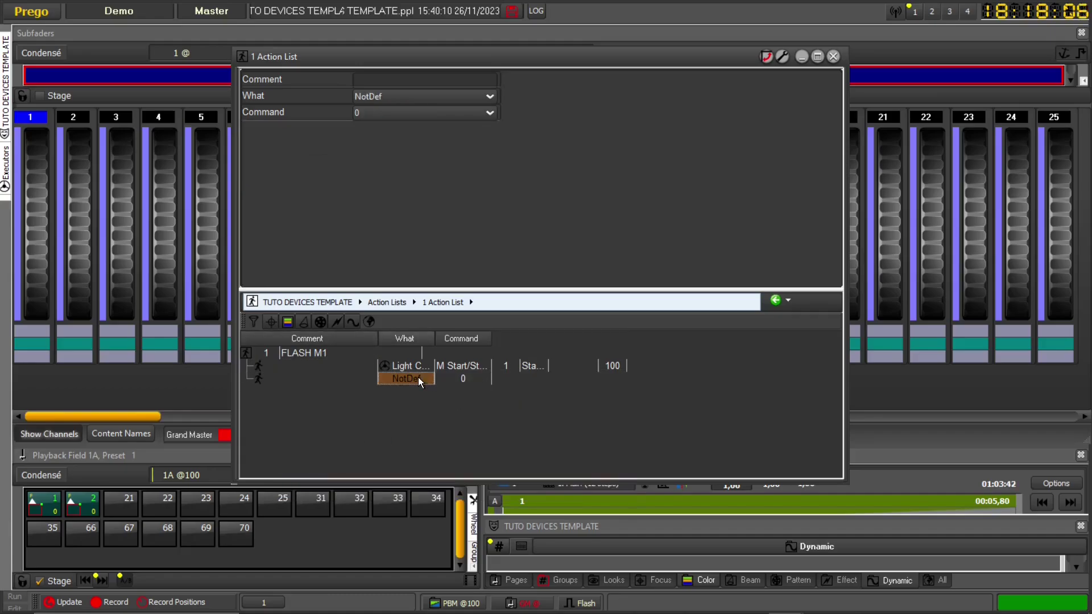
click(418, 377)
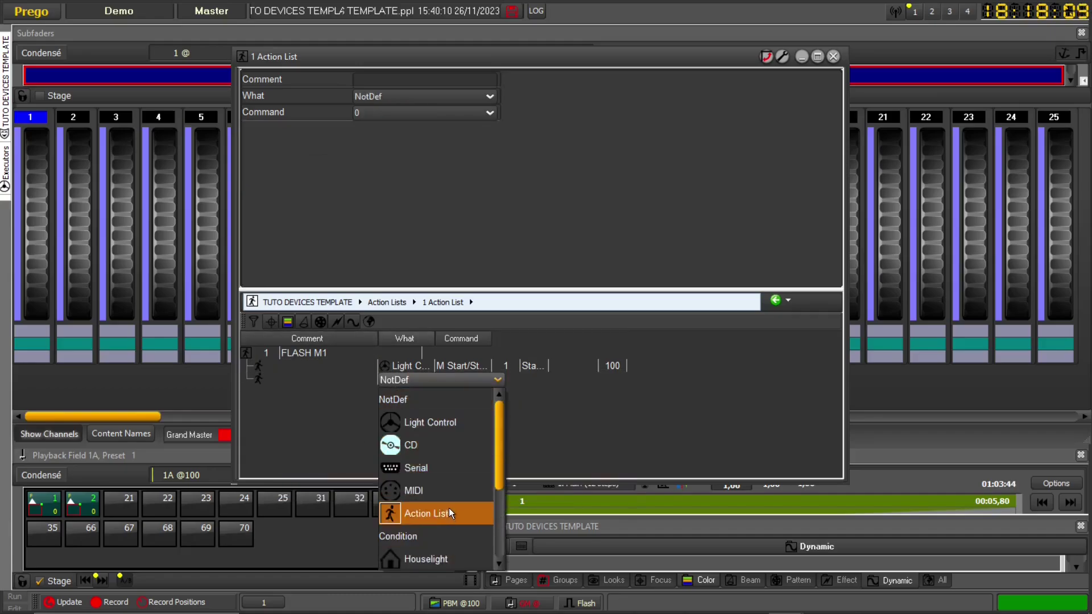
drag(500, 462, 497, 498)
click(416, 489)
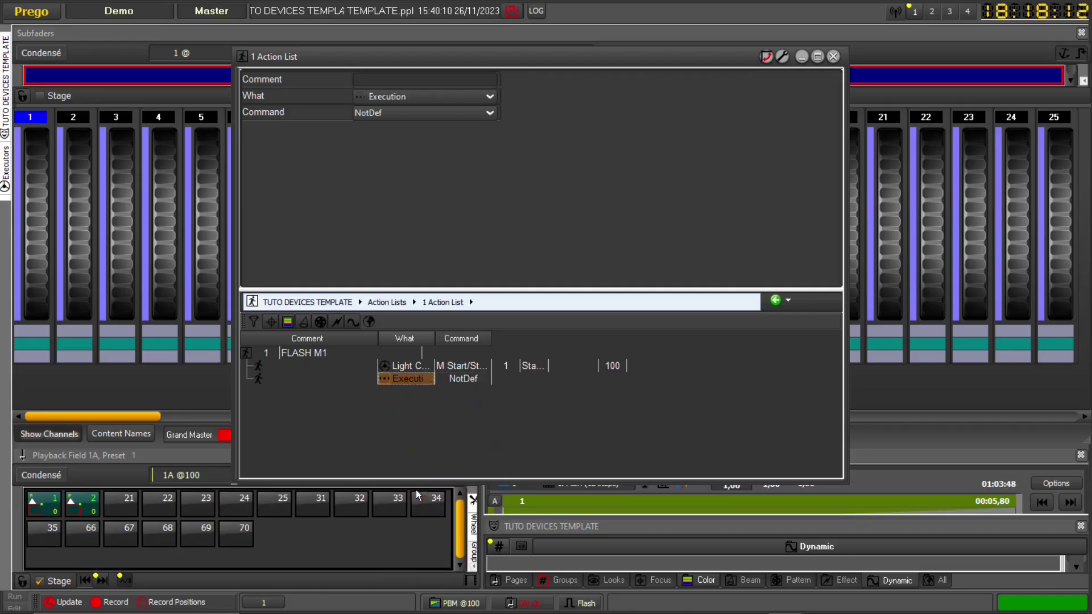
Step: Give the Execution action the Delay command with a delay of 0.2 seconds
click(465, 380)
click(462, 421)
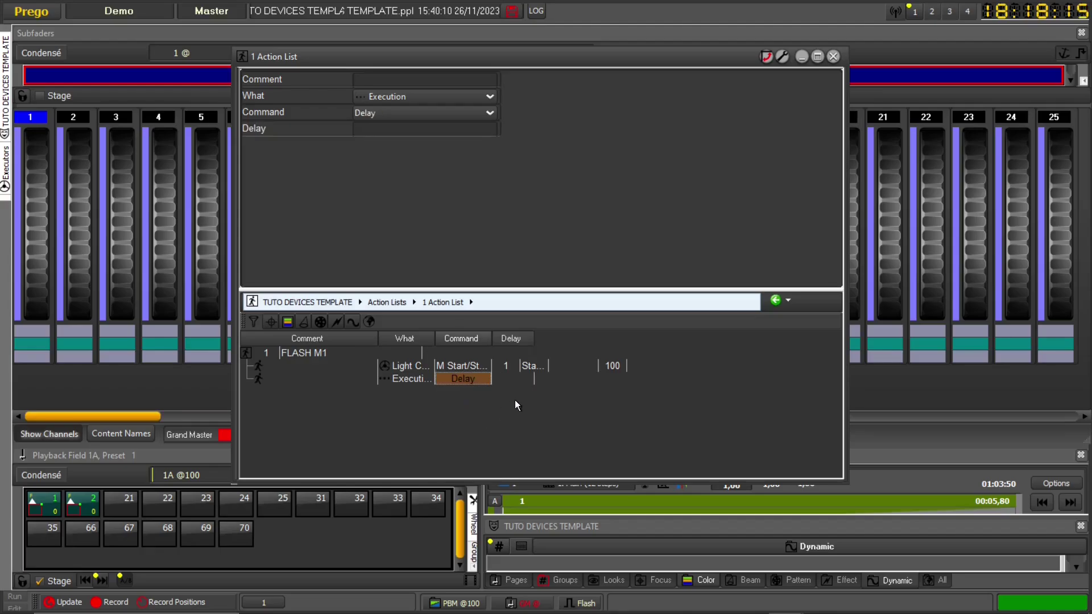
click(524, 381)
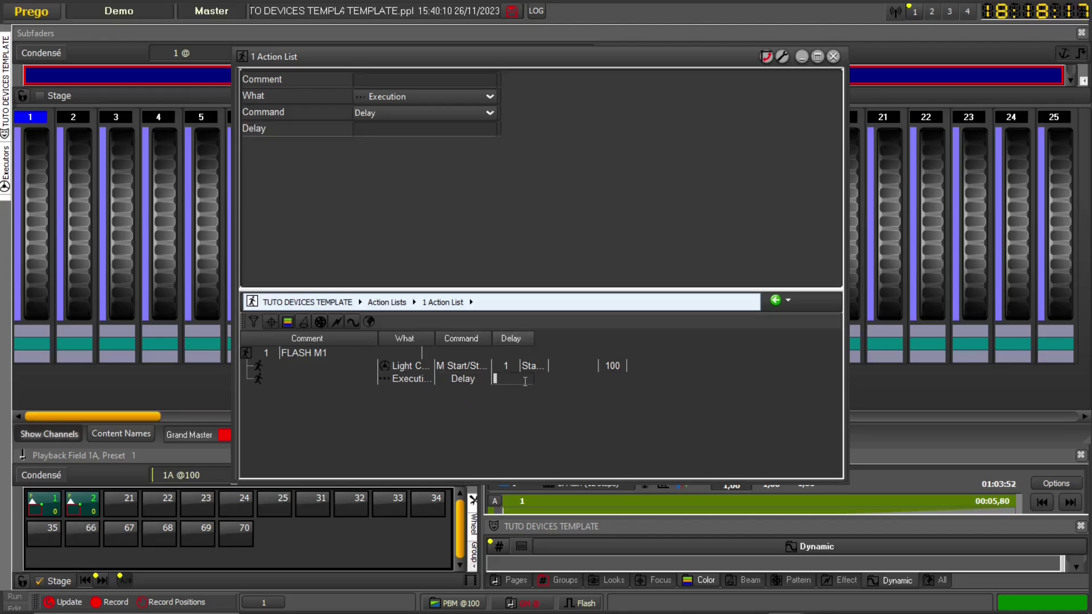
text(0,2)
key(Return)
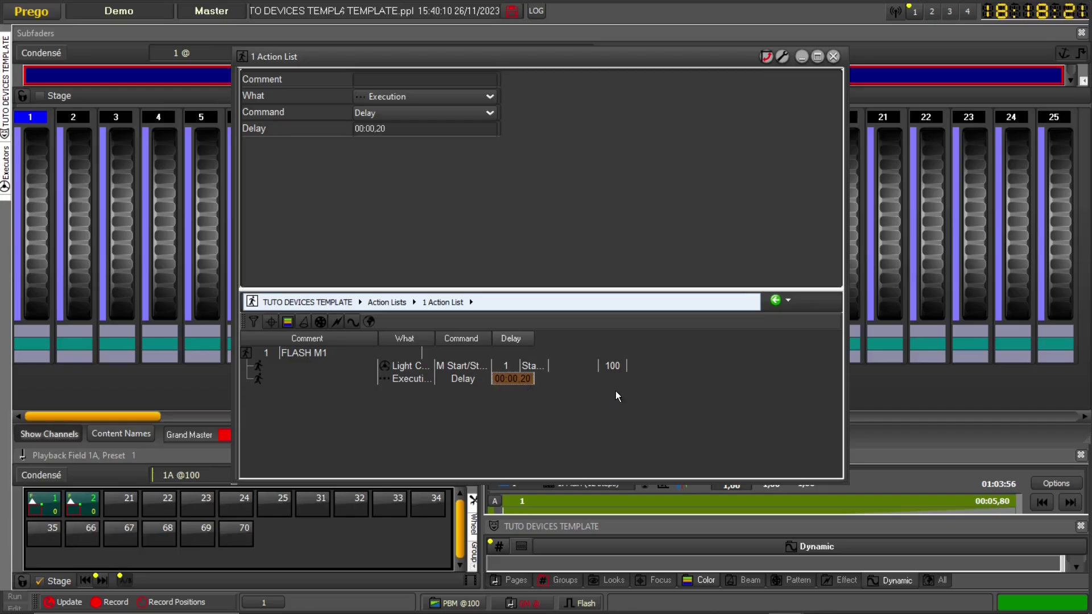
Step: Add a third action after the delay, of type Light Control with the command M Start/Stop Master
click(272, 378)
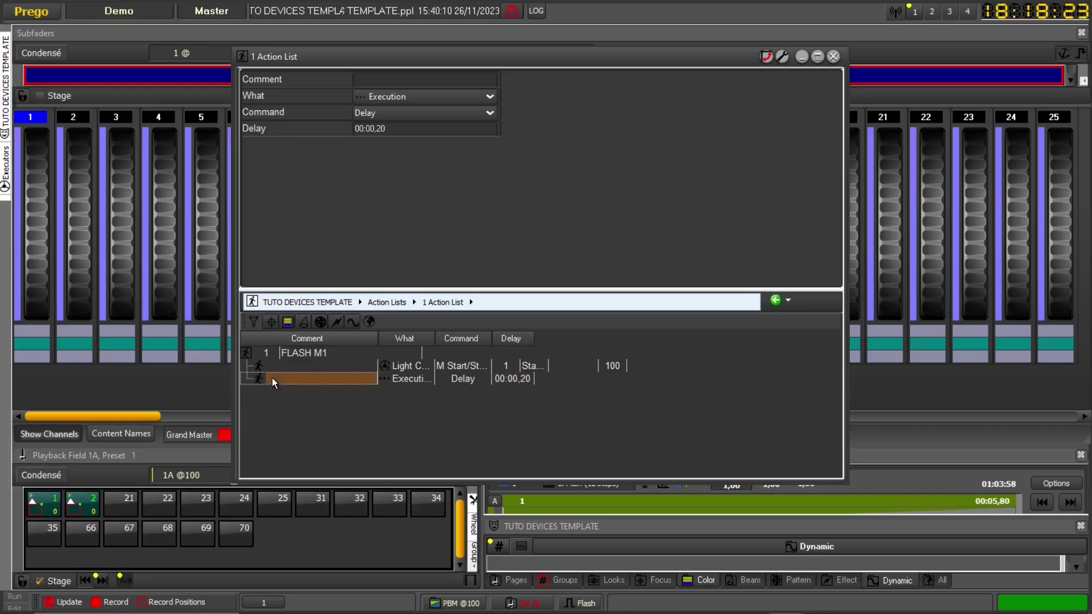
right_click(272, 377)
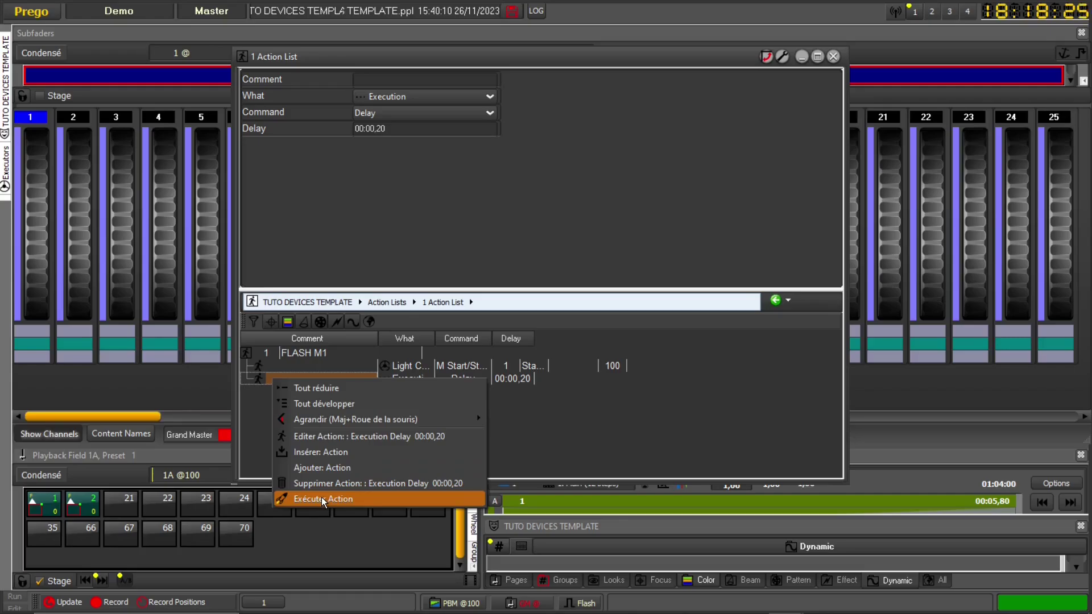
click(333, 465)
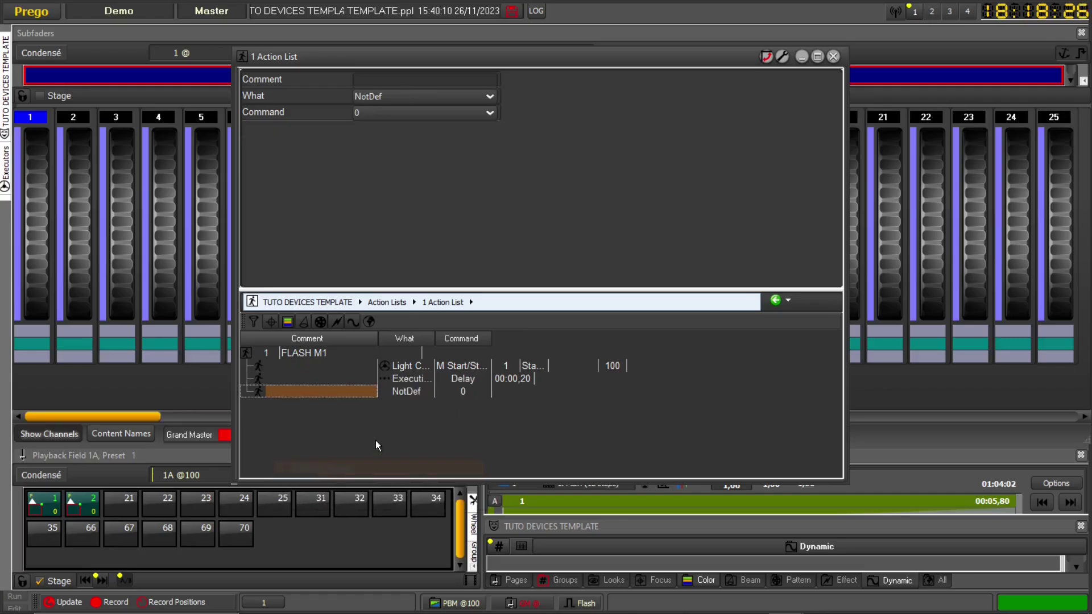
click(416, 391)
click(415, 391)
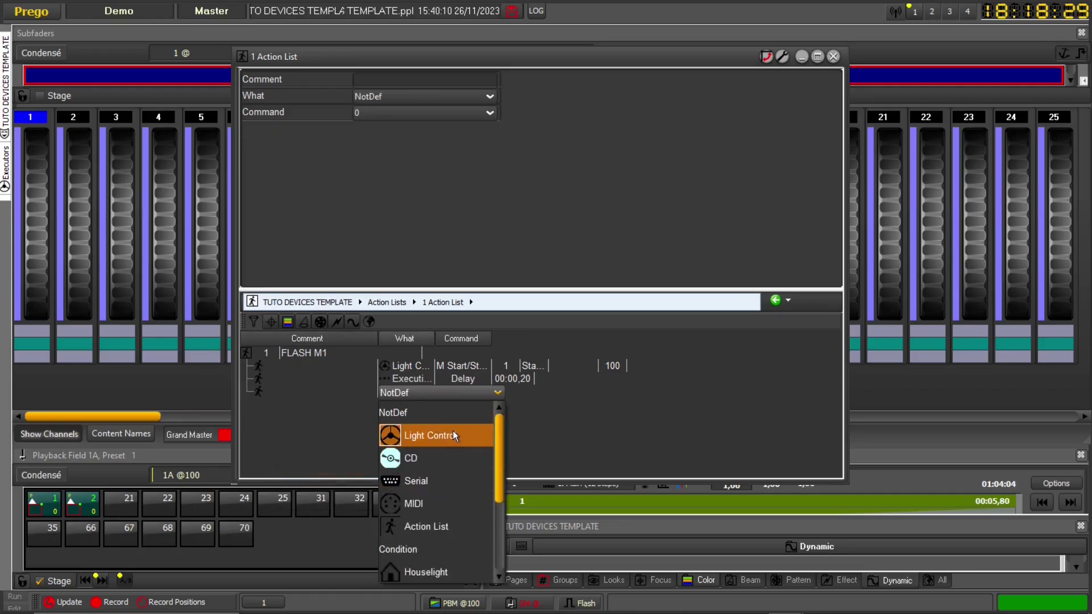
click(452, 432)
click(470, 392)
click(470, 391)
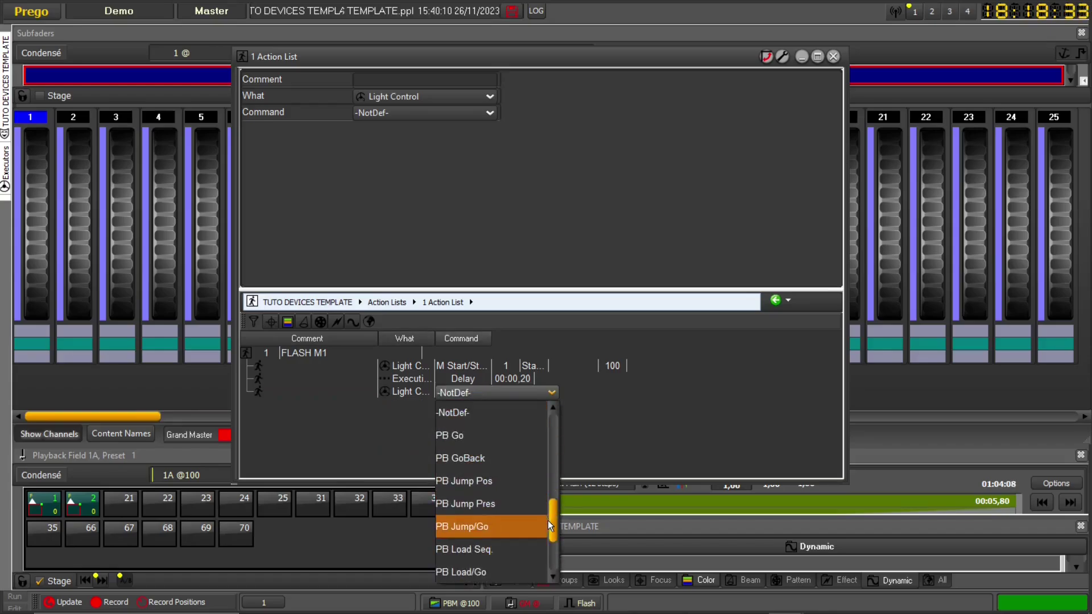
drag(552, 521, 543, 492)
click(490, 457)
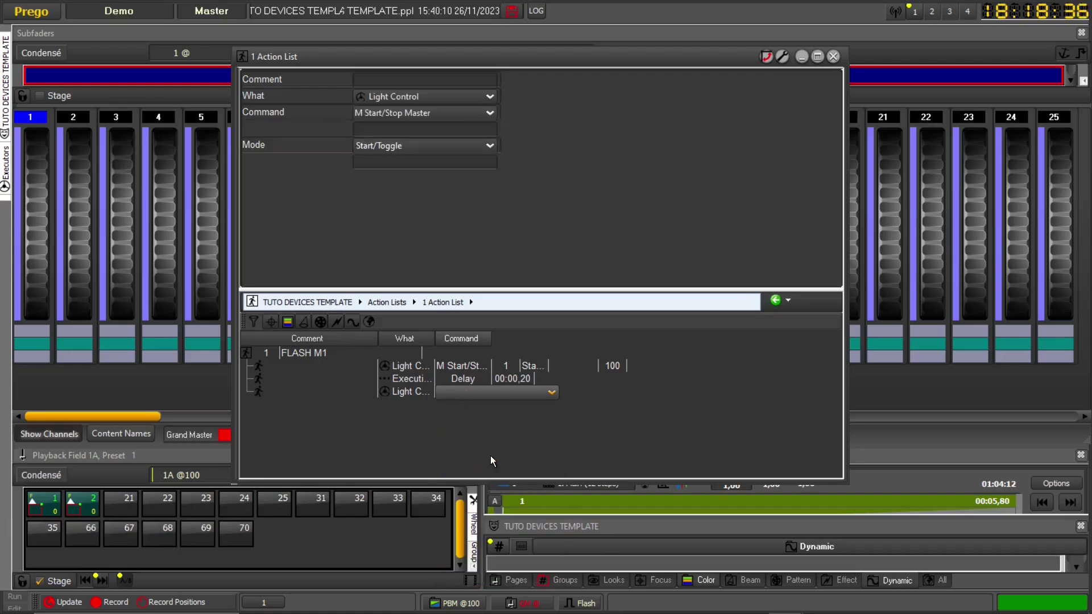
Step: Set the third FLASH M1 action, after the delay, to field 1 and mode Start/Target
click(512, 391)
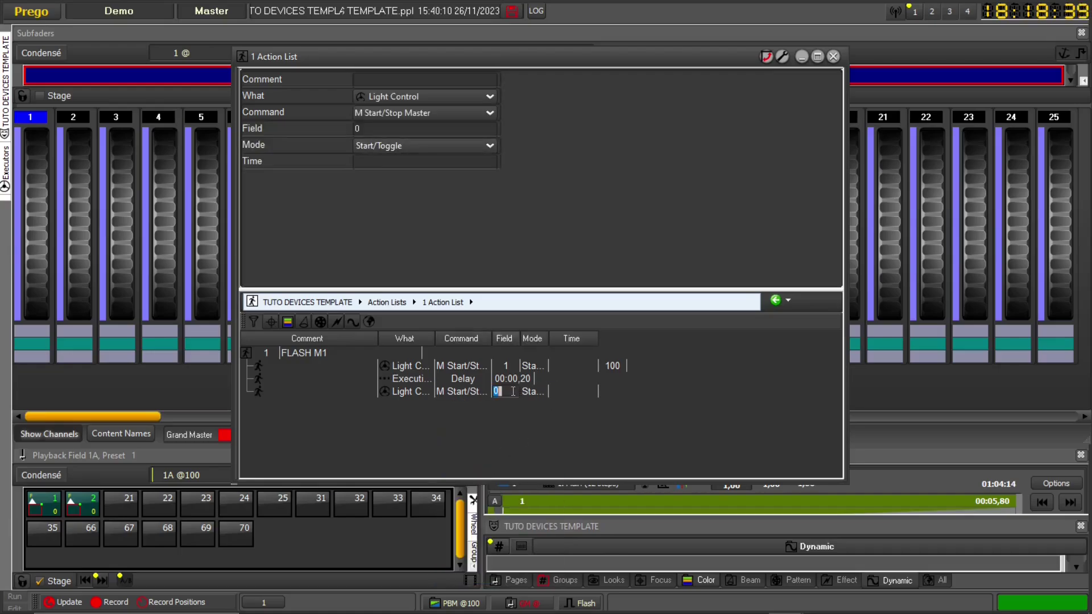
text(1)
click(533, 397)
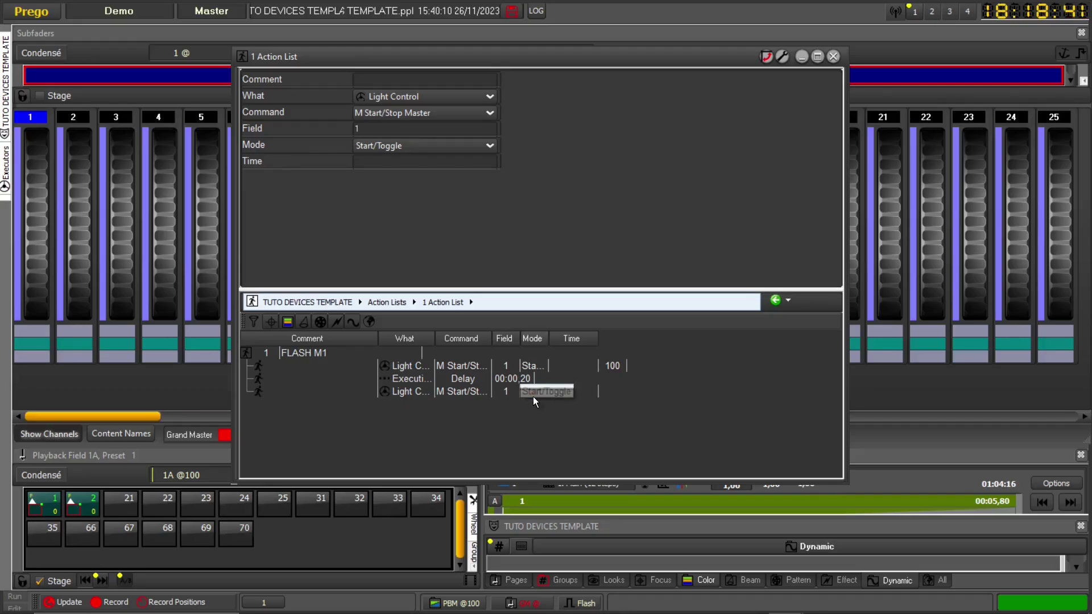
click(542, 394)
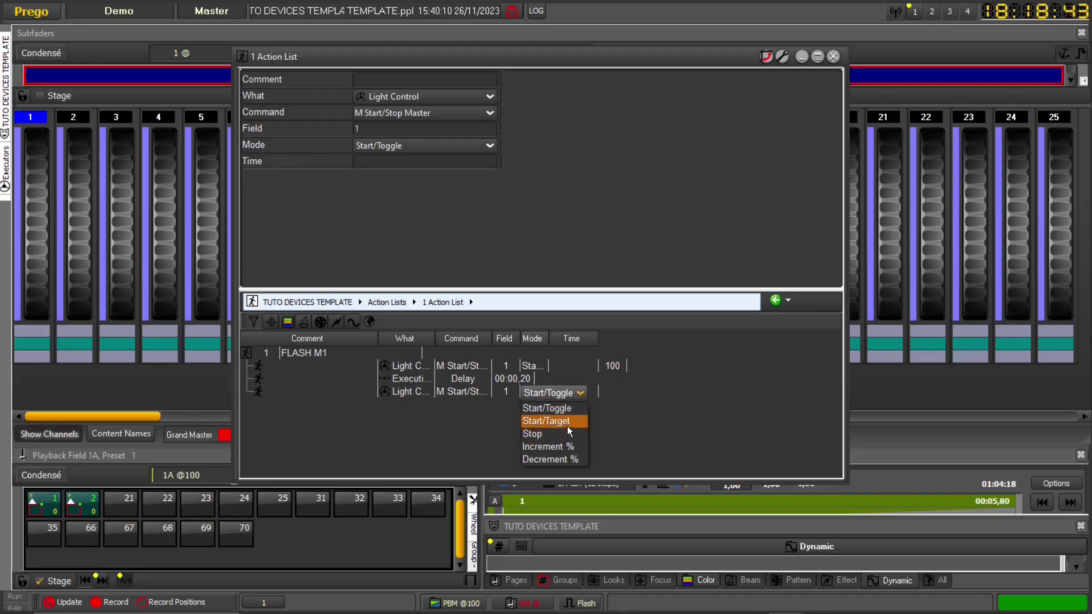
click(568, 422)
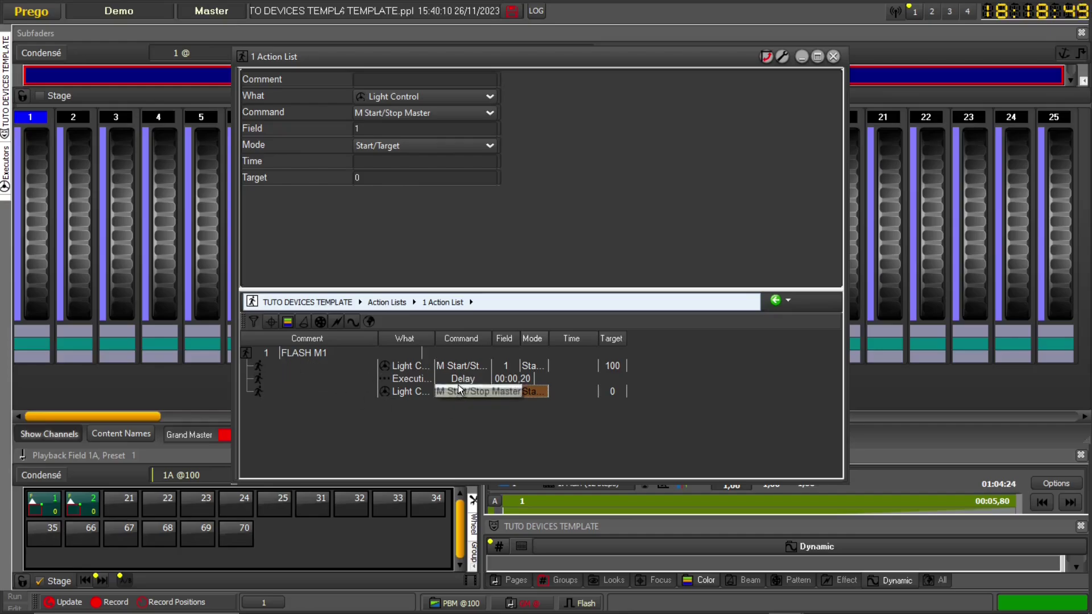
Step: Select the FLASH M1 action list and execute it several times to test the flash on master 1
click(303, 348)
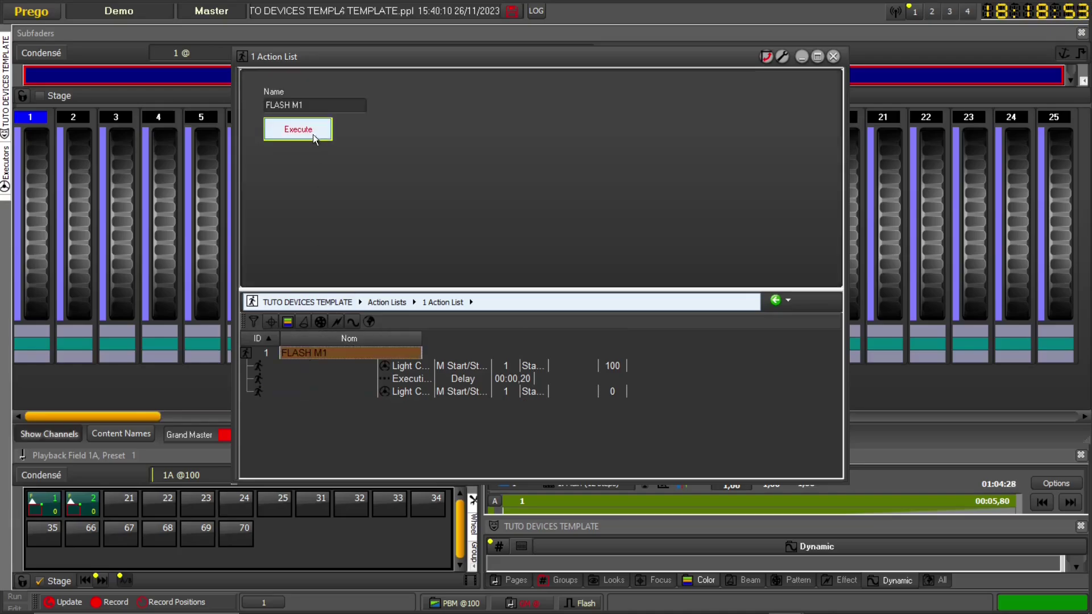
click(295, 133)
click(294, 134)
click(294, 134)
click(294, 134)
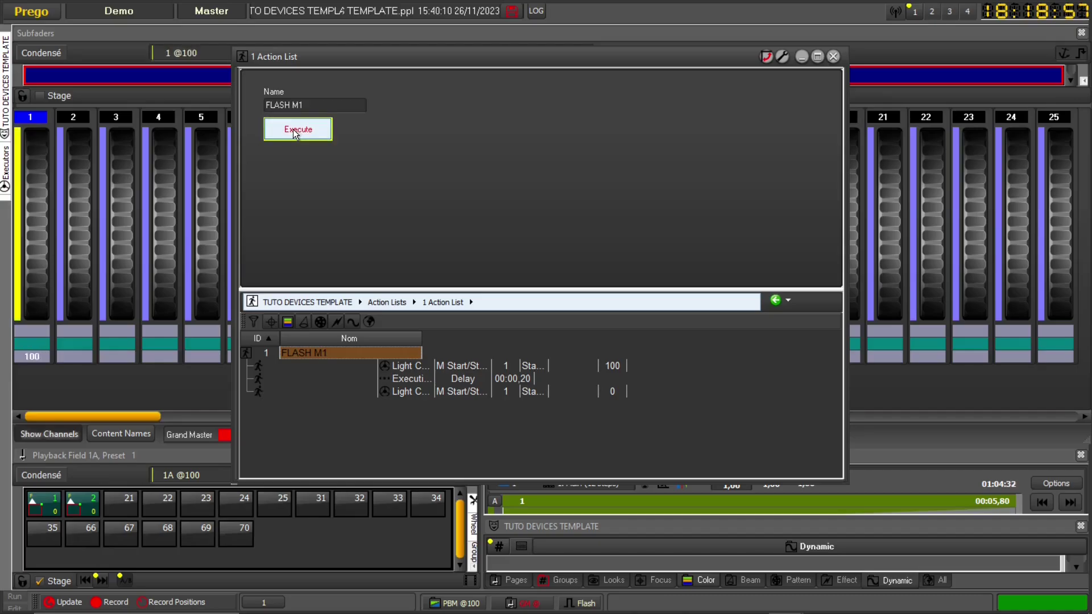
click(295, 134)
click(295, 133)
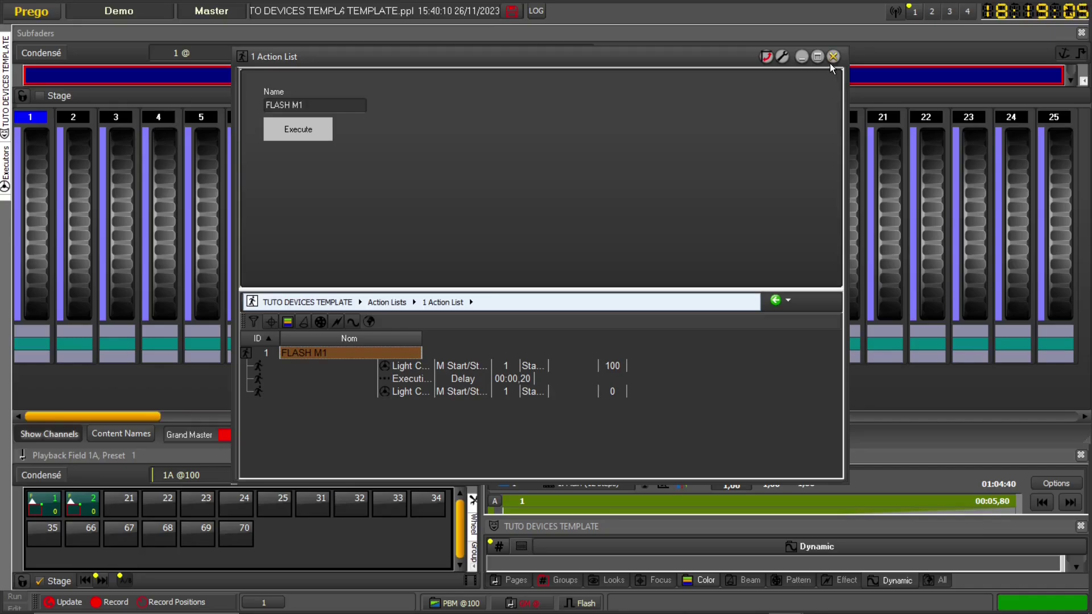
Step: Set the delay of the Execution action in FLASH M1 to 0.1 seconds
click(525, 378)
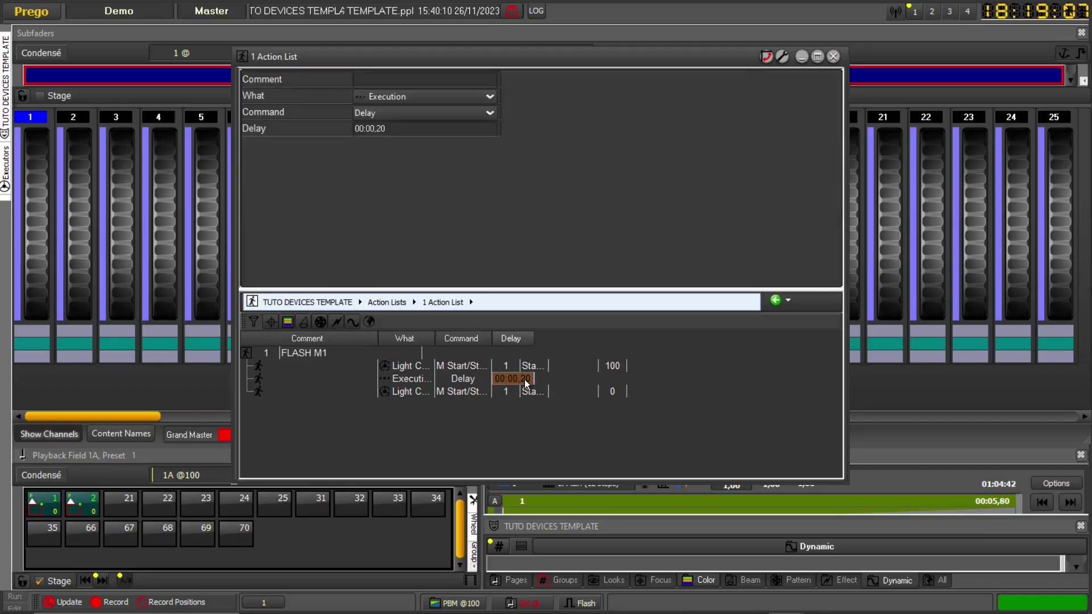
click(526, 378)
key(Left)
key(Left)
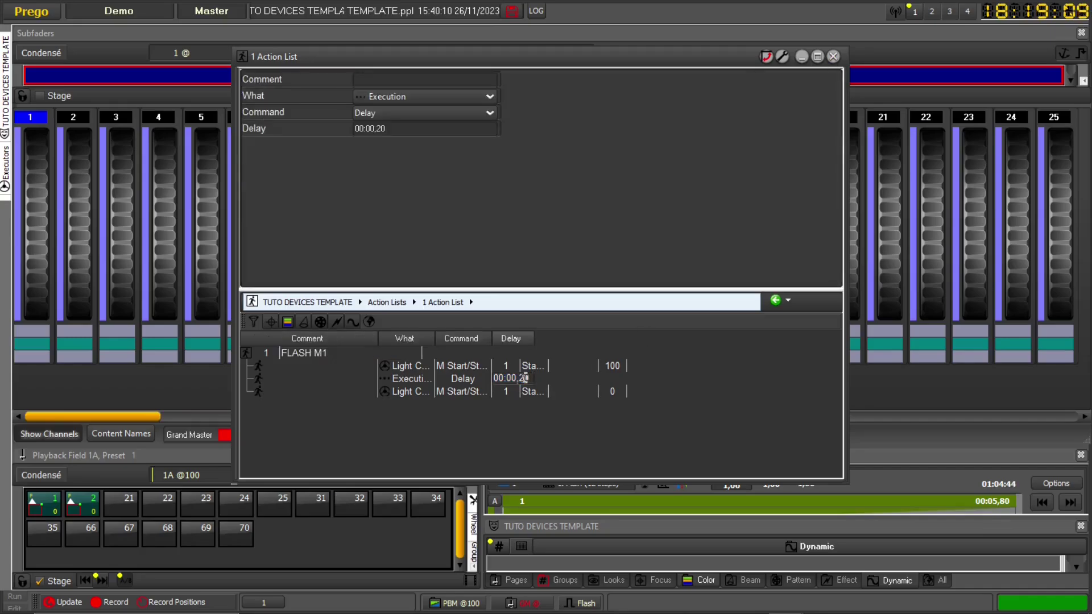
text(1)
key(Return)
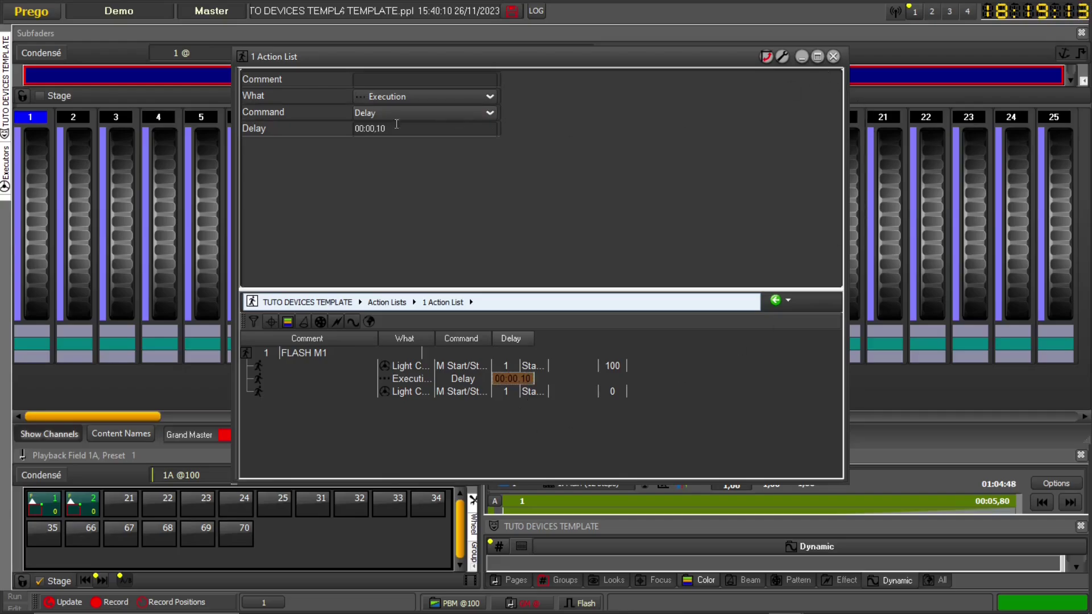
Step: Execute FLASH M1 several times with the shortened delay and close its editor
click(310, 353)
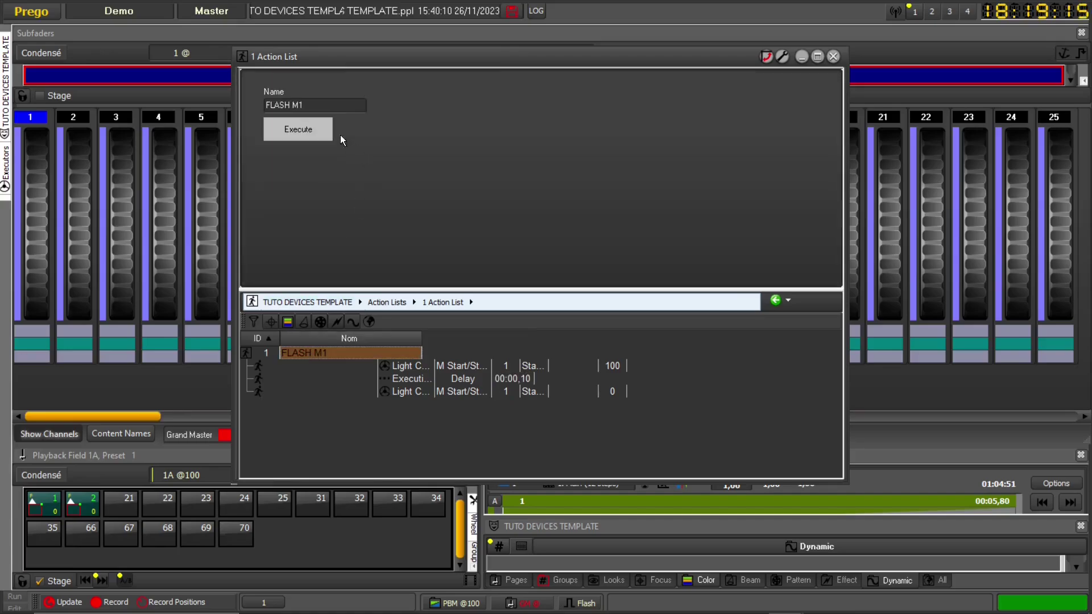
click(305, 130)
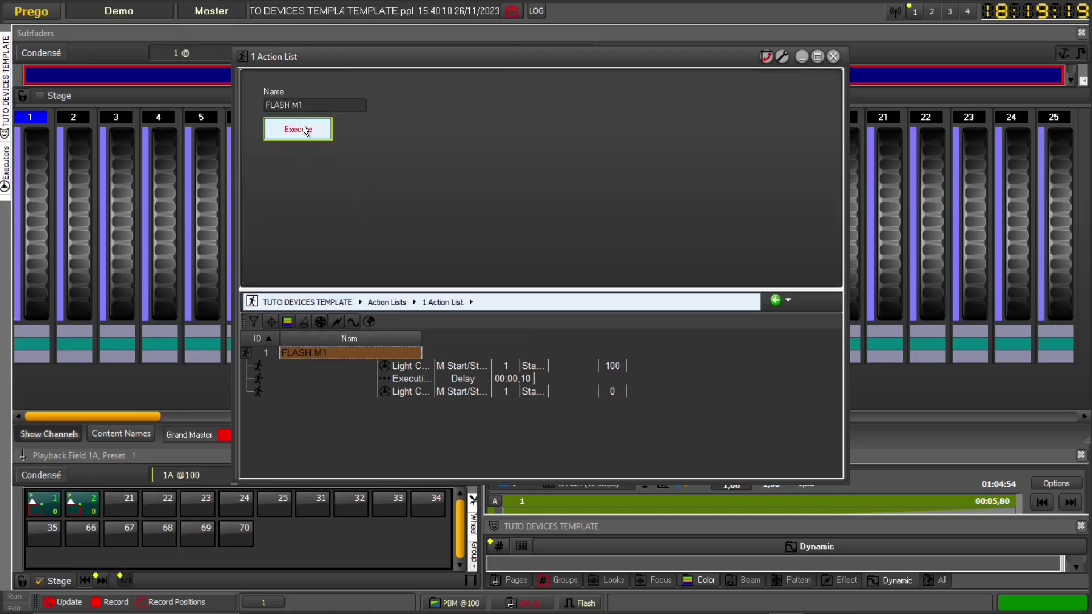
click(304, 131)
click(305, 130)
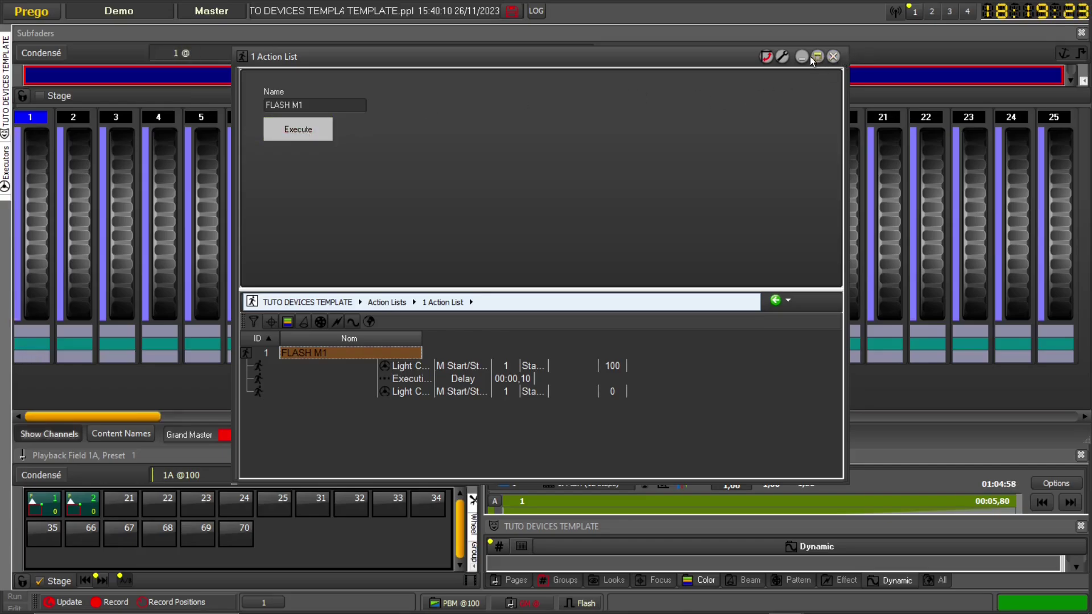
click(833, 57)
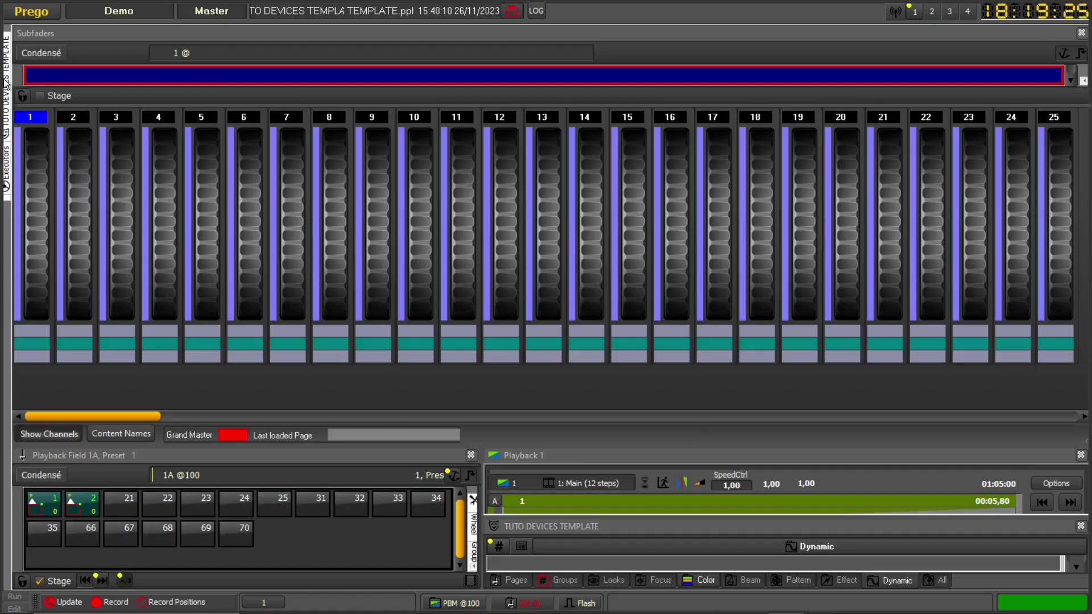
Step: Insert a second action list below FLASH M1 and name it FLASH M2
mouse_move(5, 82)
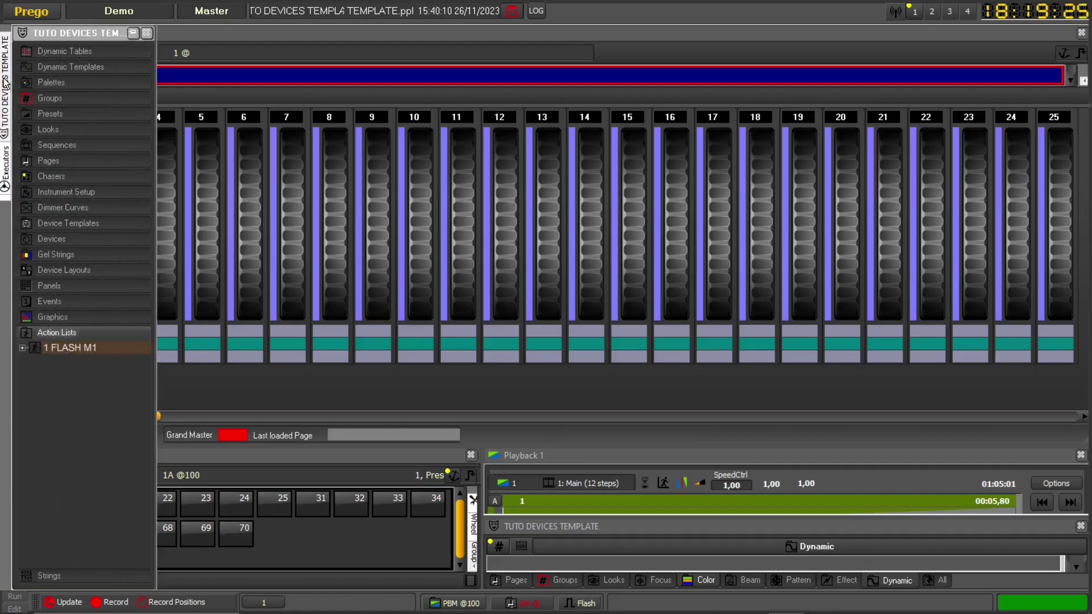
click(59, 360)
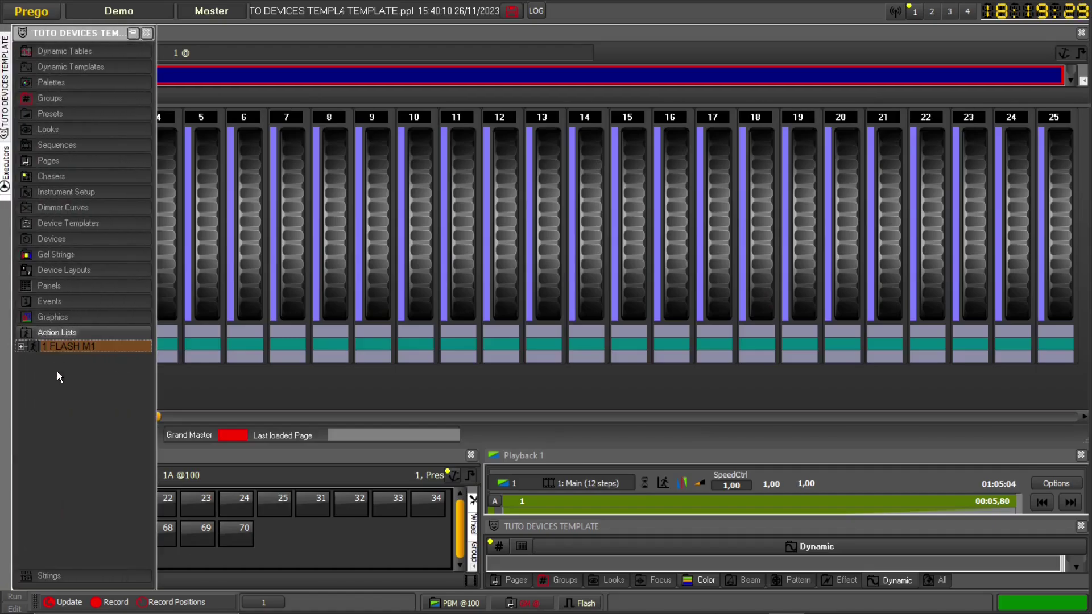
right_click(57, 370)
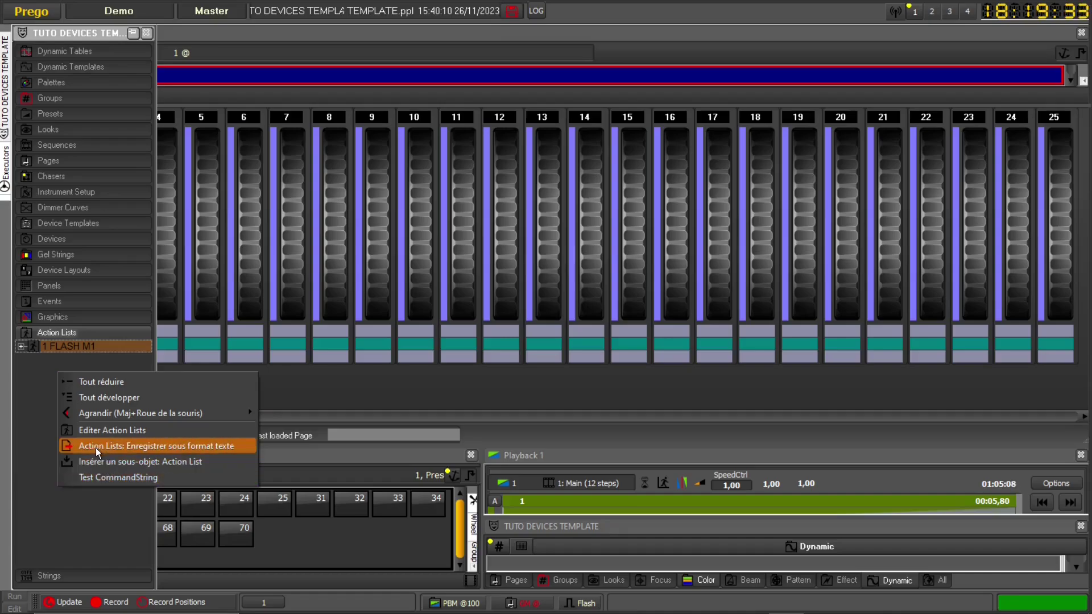
click(88, 462)
double_click(82, 360)
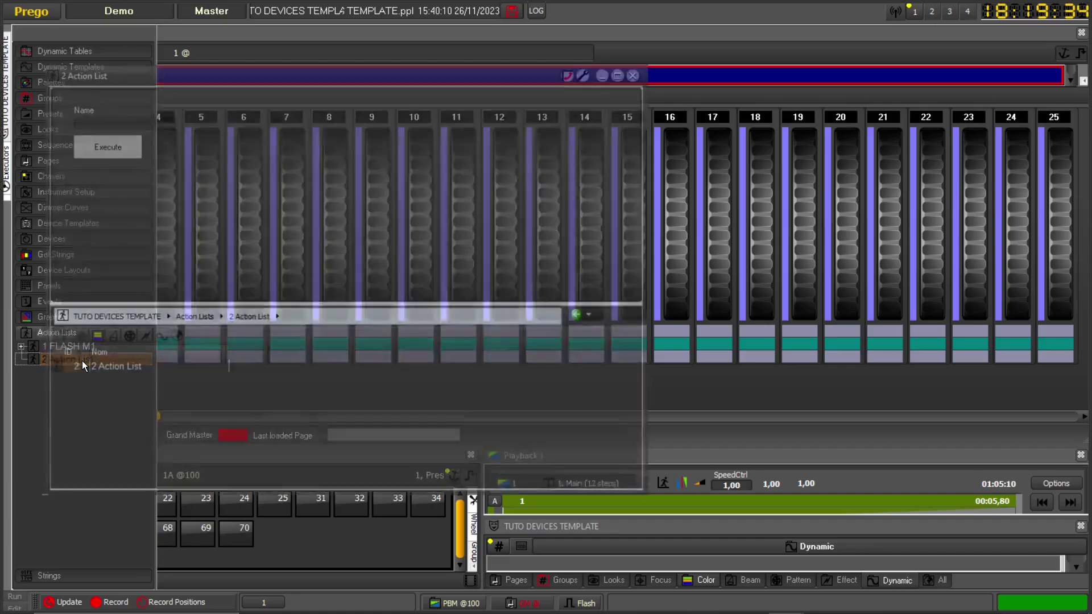
click(148, 374)
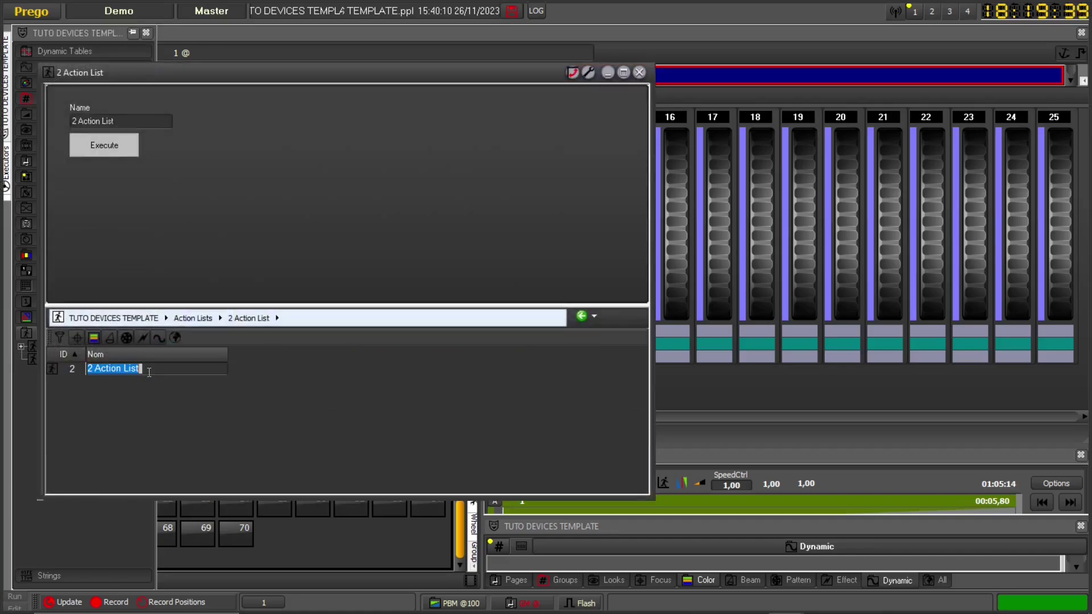
text(FLAS)
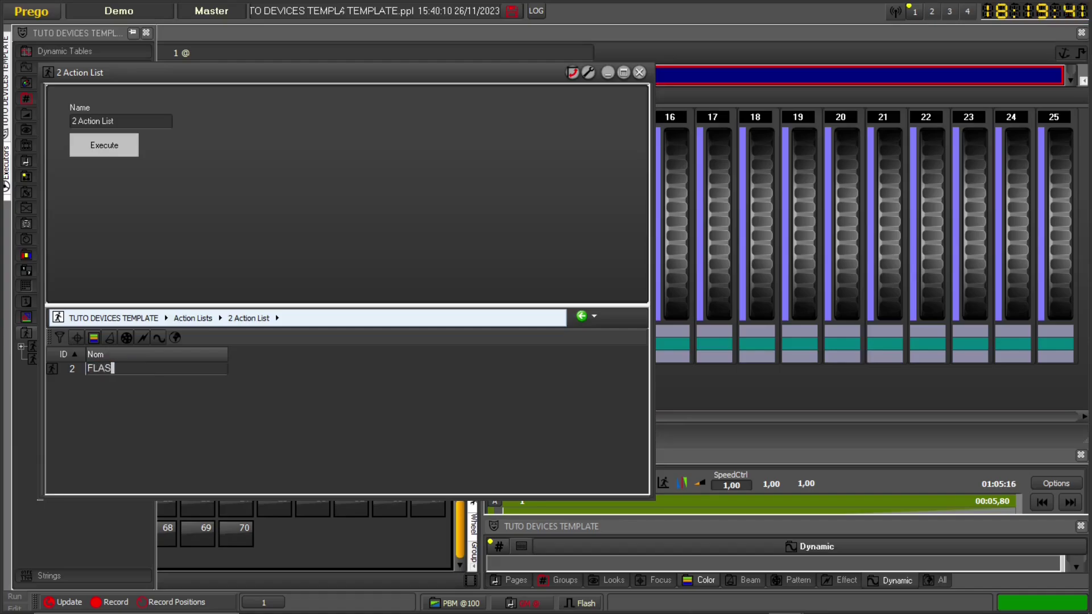
text(H M2)
key(Return)
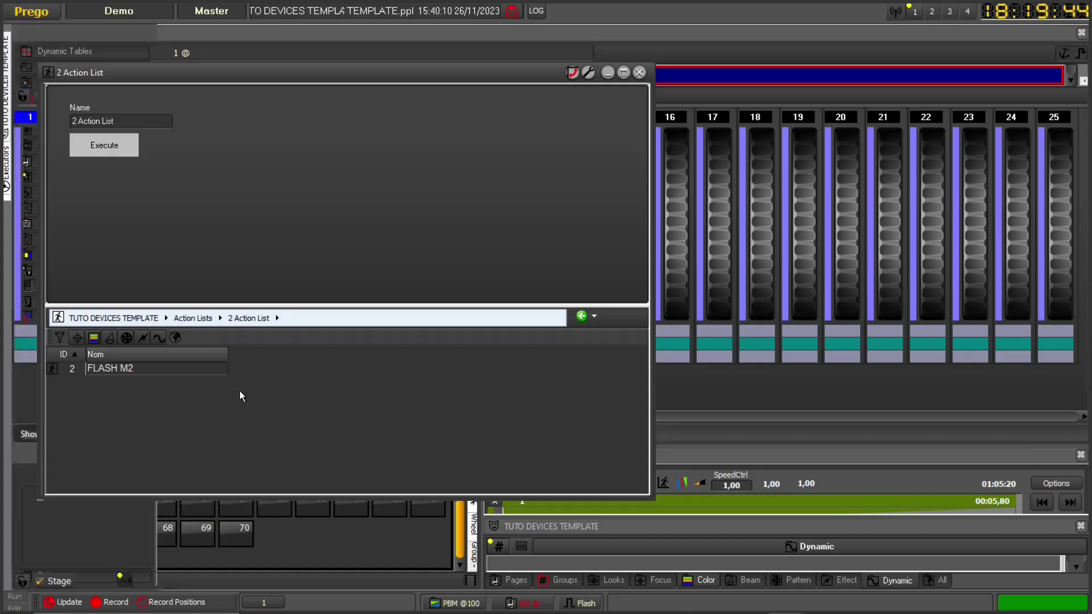
Step: Add an action to FLASH M2 of type Light Control with the command M Start/Stop Master
right_click(107, 368)
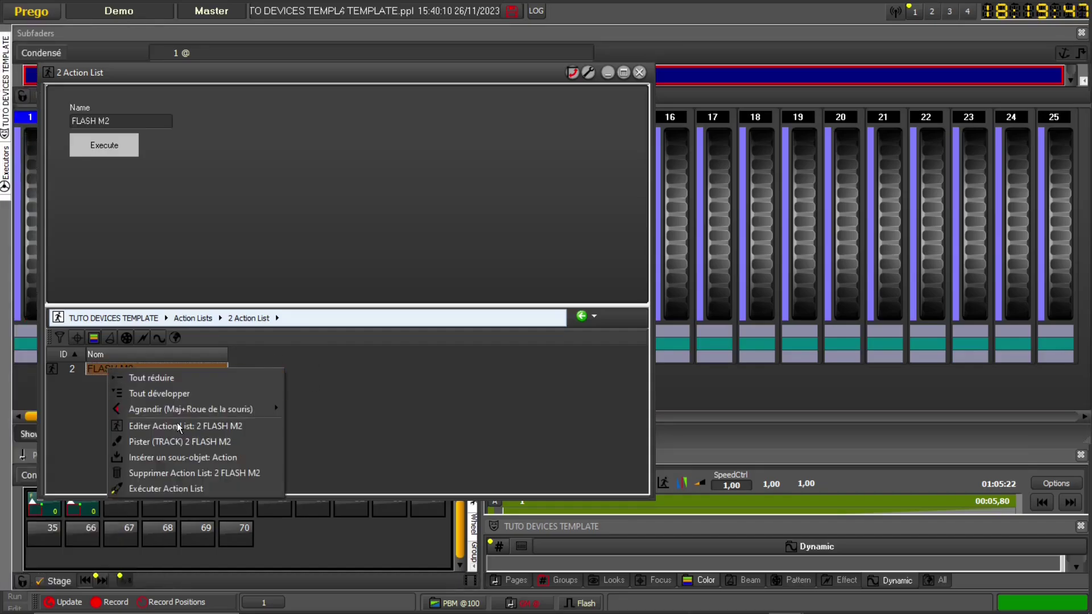
click(153, 456)
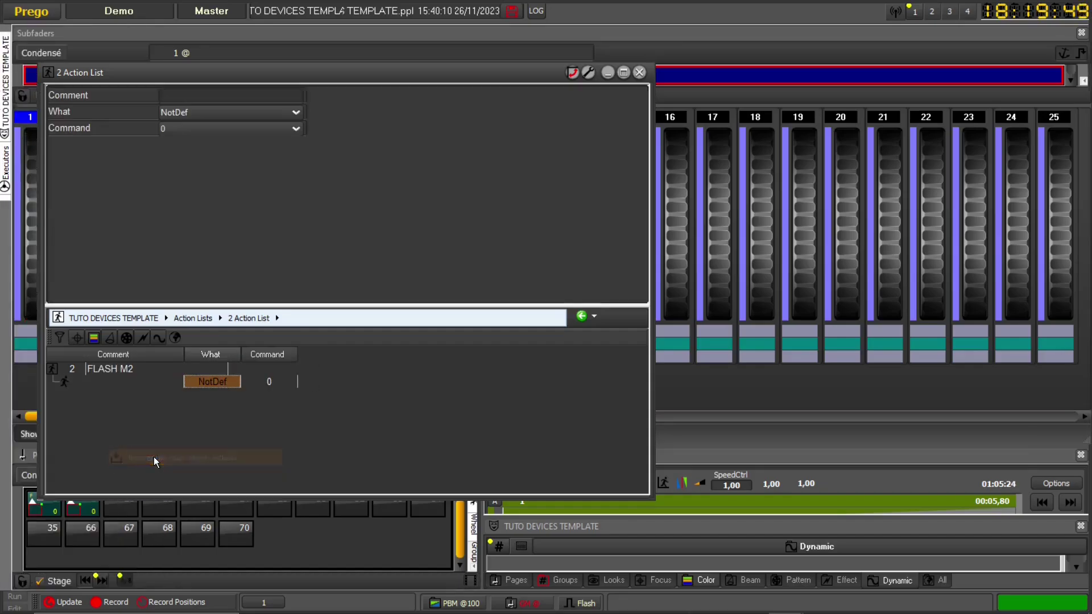
click(217, 382)
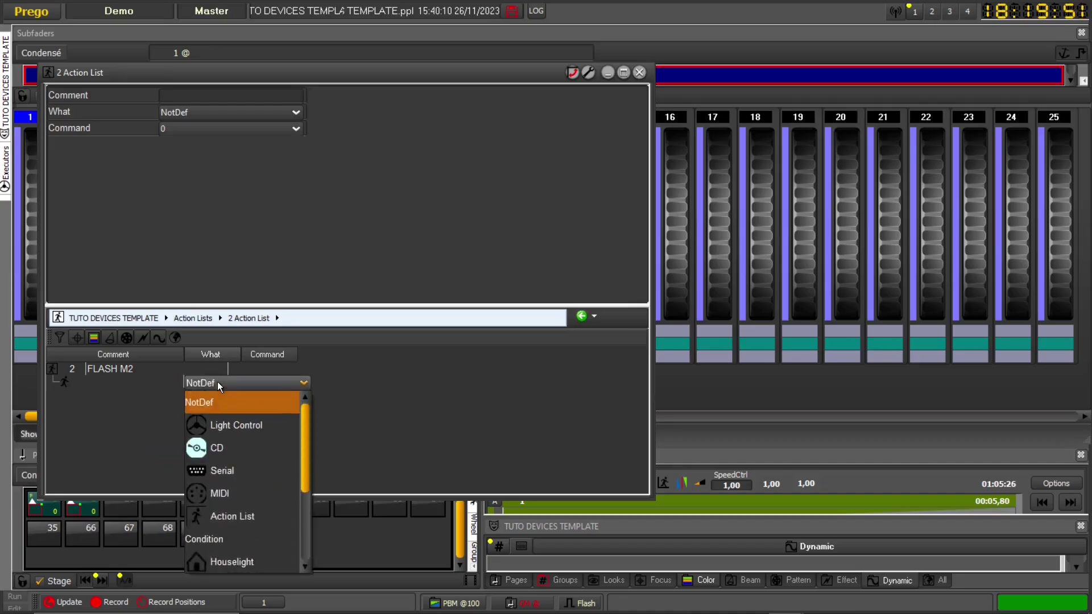
click(241, 427)
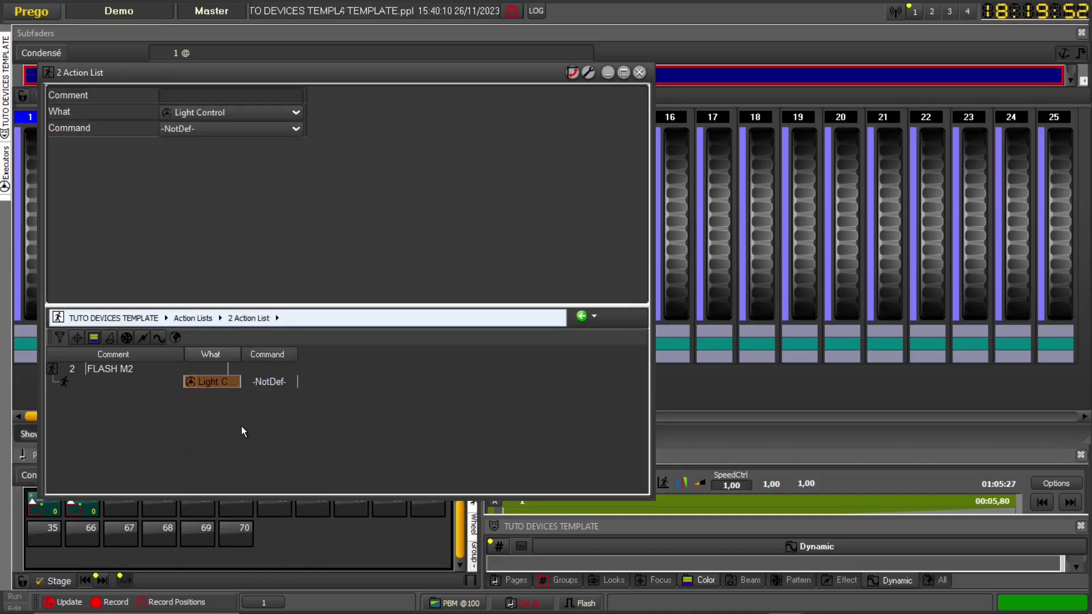
click(271, 381)
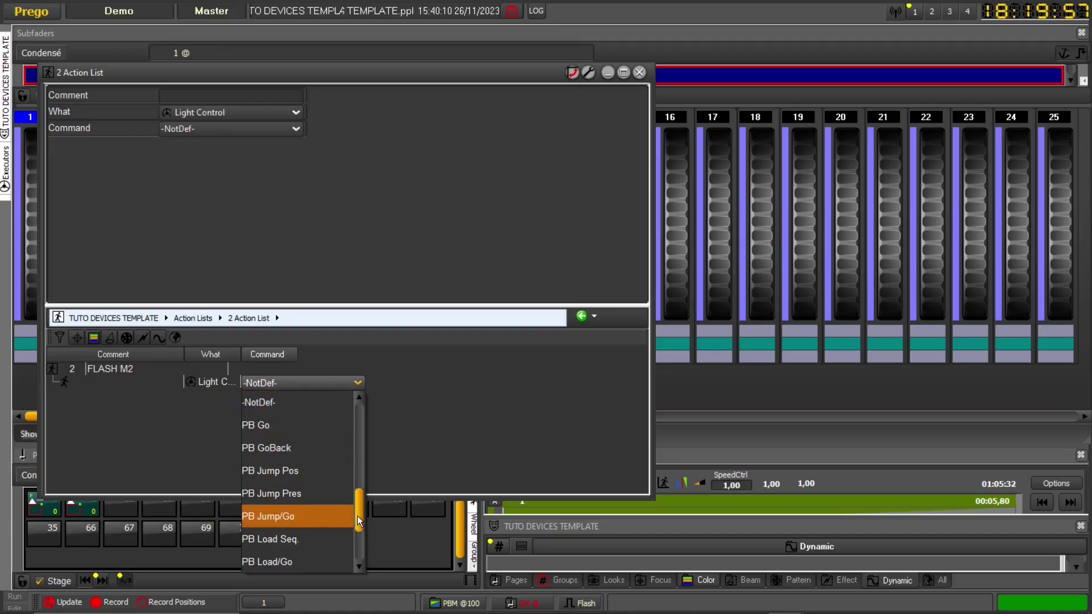
drag(357, 517, 363, 476)
click(291, 497)
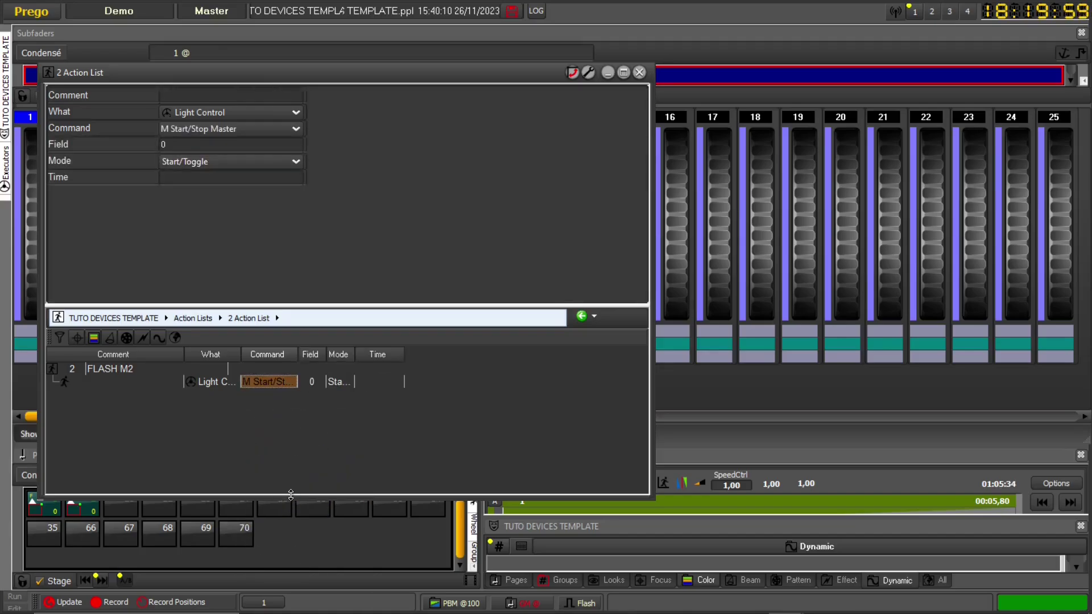
Step: Set the FLASH M2 action's field to 2 and widen the Mode column to show the full mode name
click(311, 383)
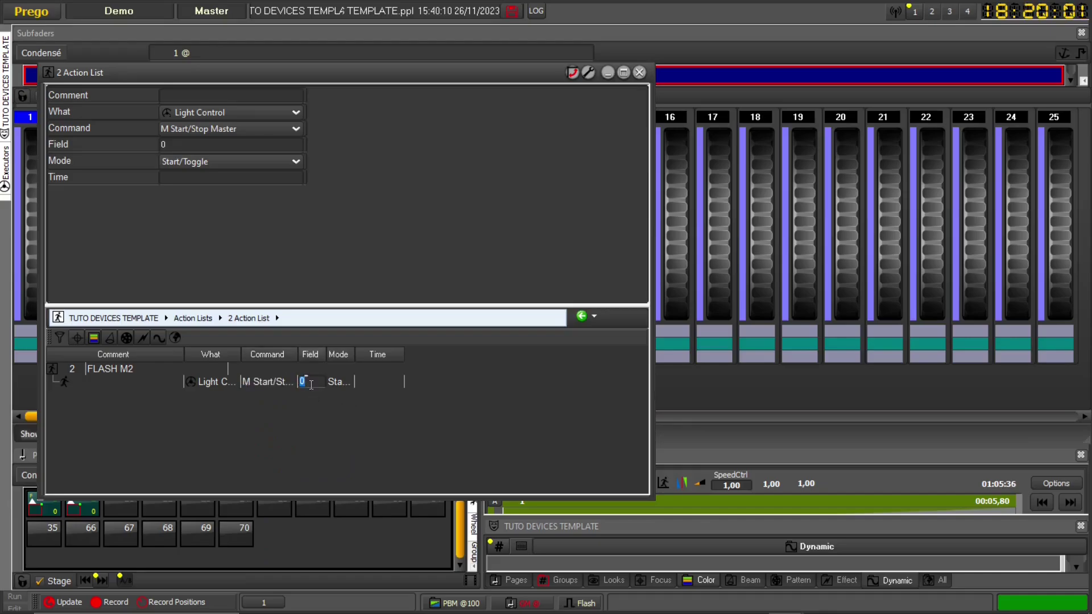
text(2)
key(Return)
drag(356, 347, 412, 351)
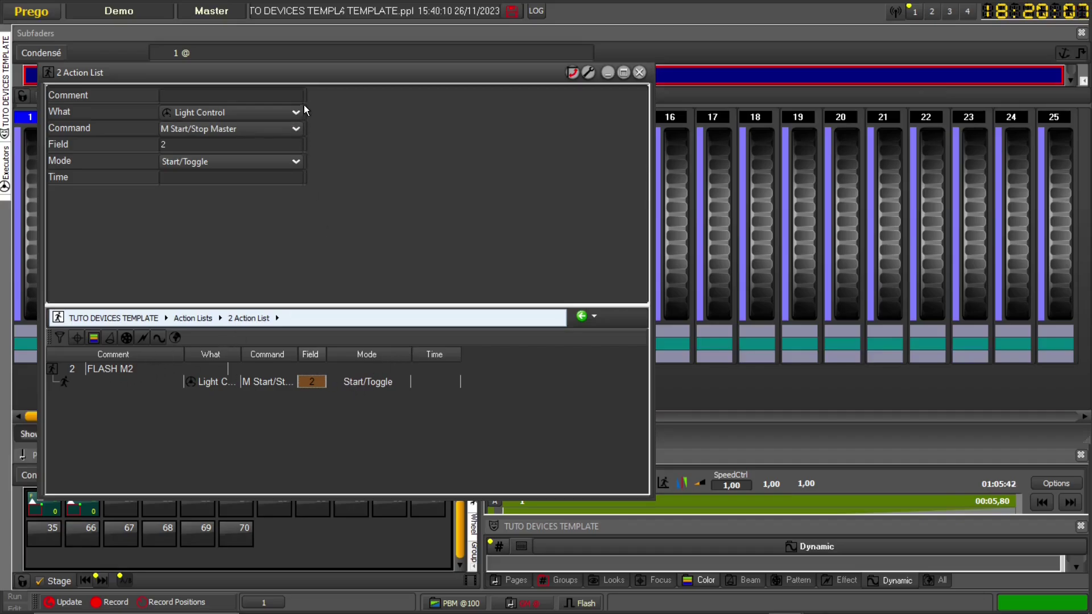
Step: Move the editor off the first subfaders, execute FLASH M2 repeatedly to test toggling master 2, and close the editor
drag(315, 76, 574, 93)
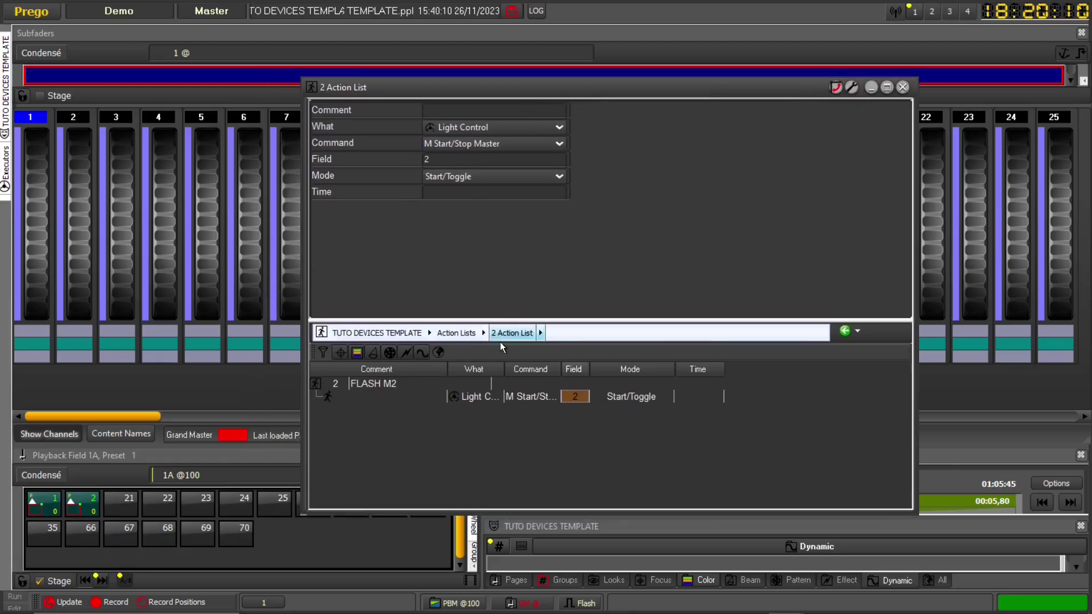
click(361, 381)
right_click(360, 380)
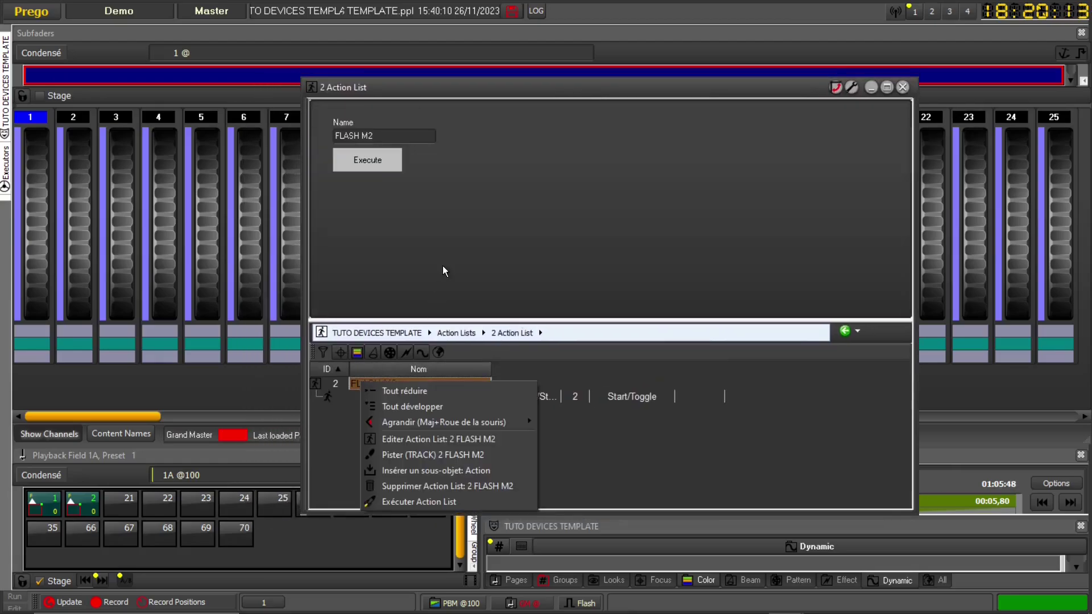
click(401, 377)
click(368, 164)
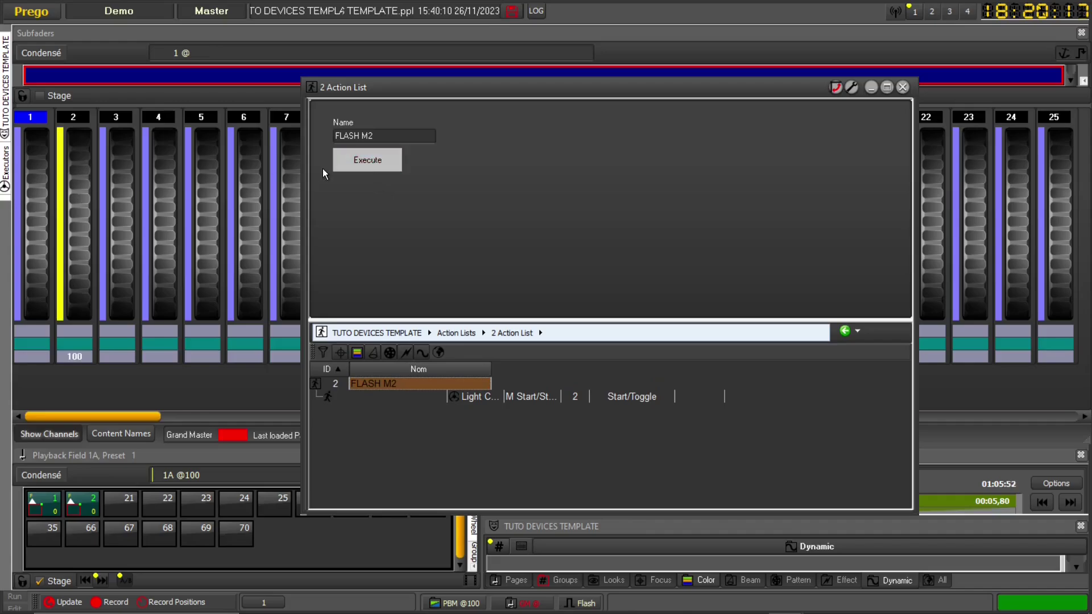
click(365, 163)
click(366, 164)
click(367, 164)
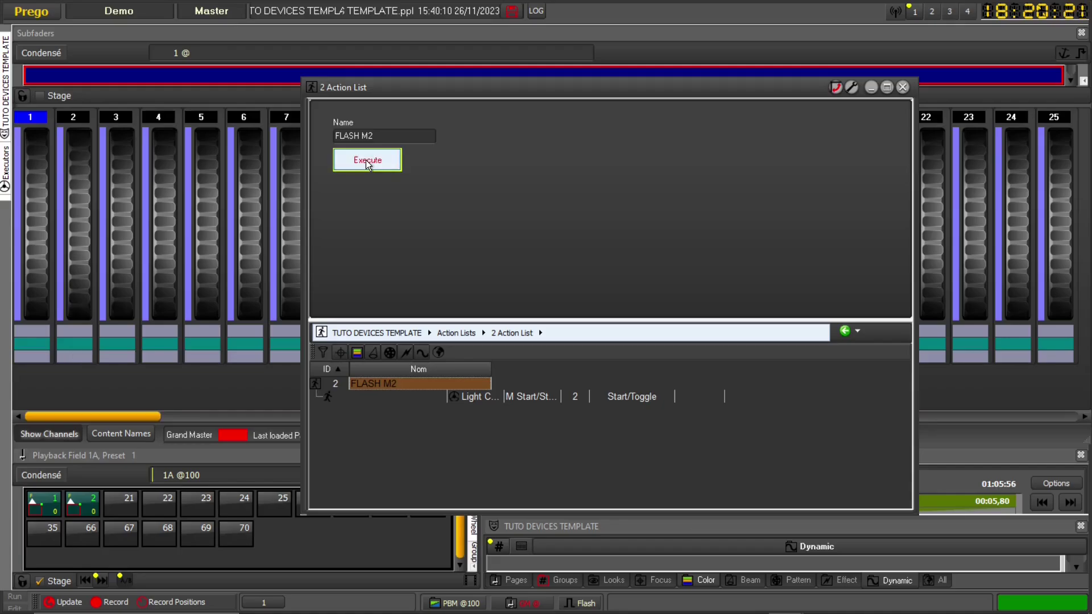
click(368, 164)
click(368, 164)
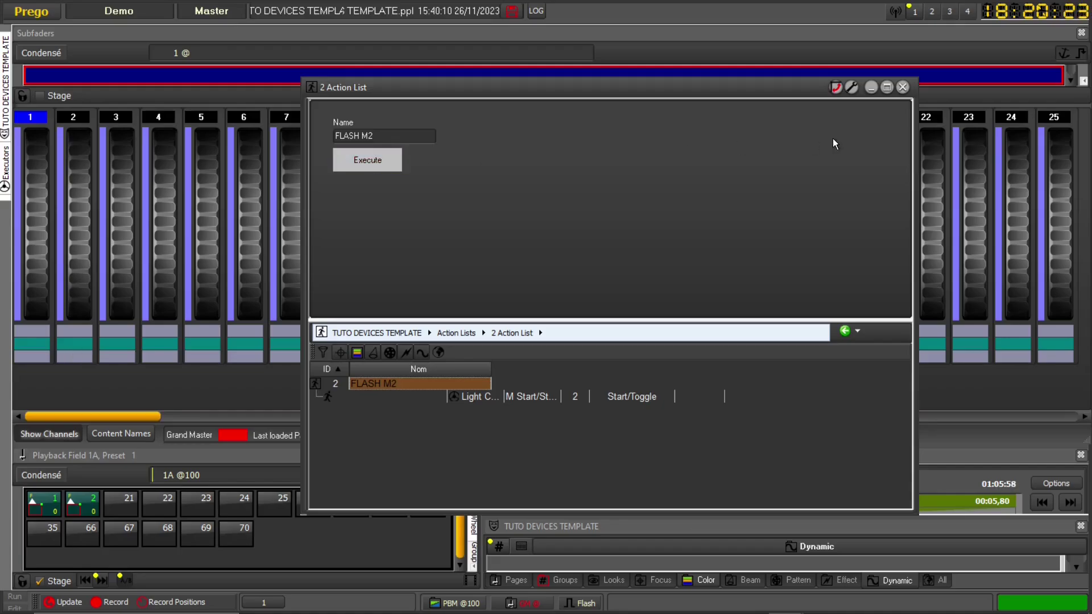
click(906, 87)
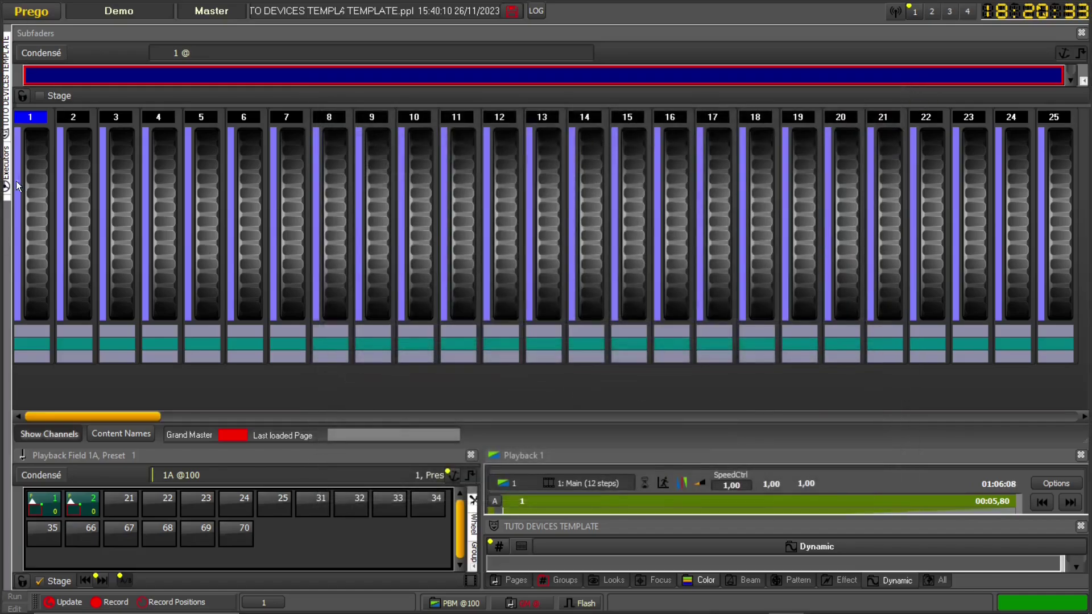
Step: Insert a new panel in the show's Panels and set its caption to FM1
click(6, 94)
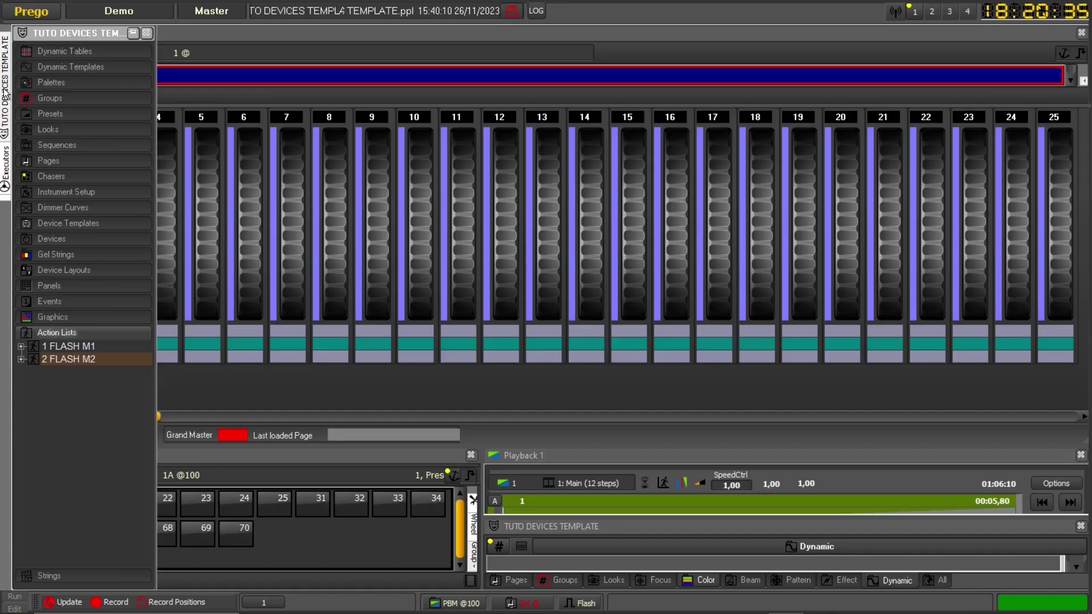
click(65, 288)
right_click(55, 307)
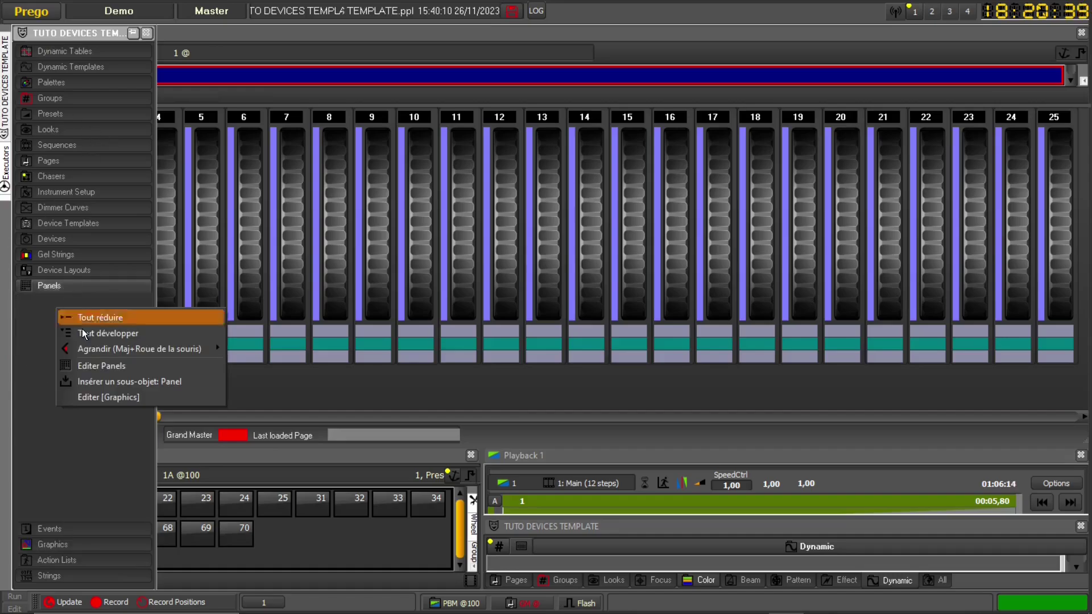
click(90, 380)
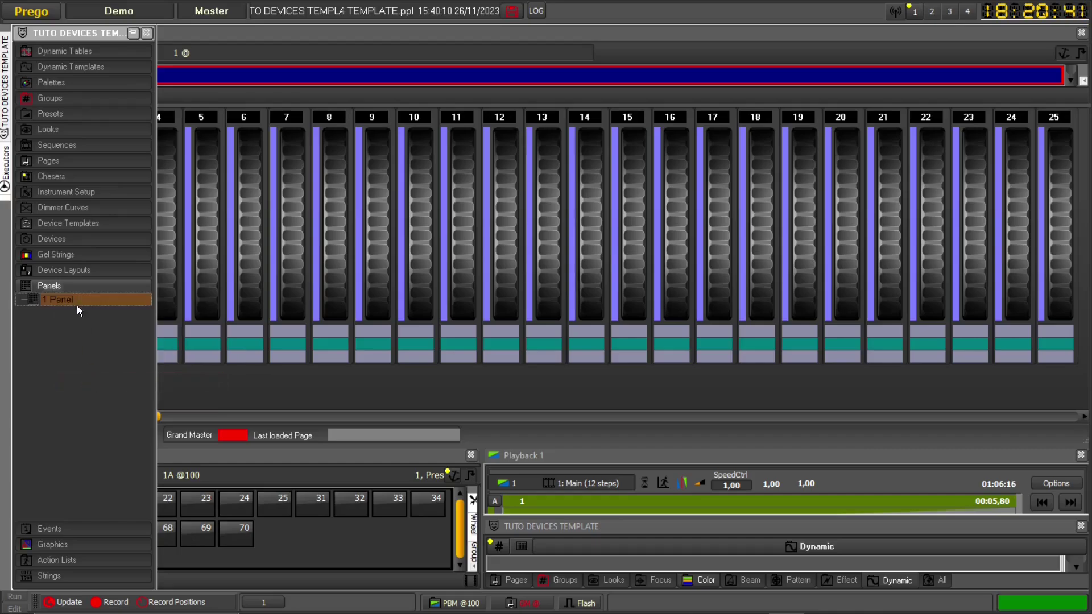
double_click(57, 300)
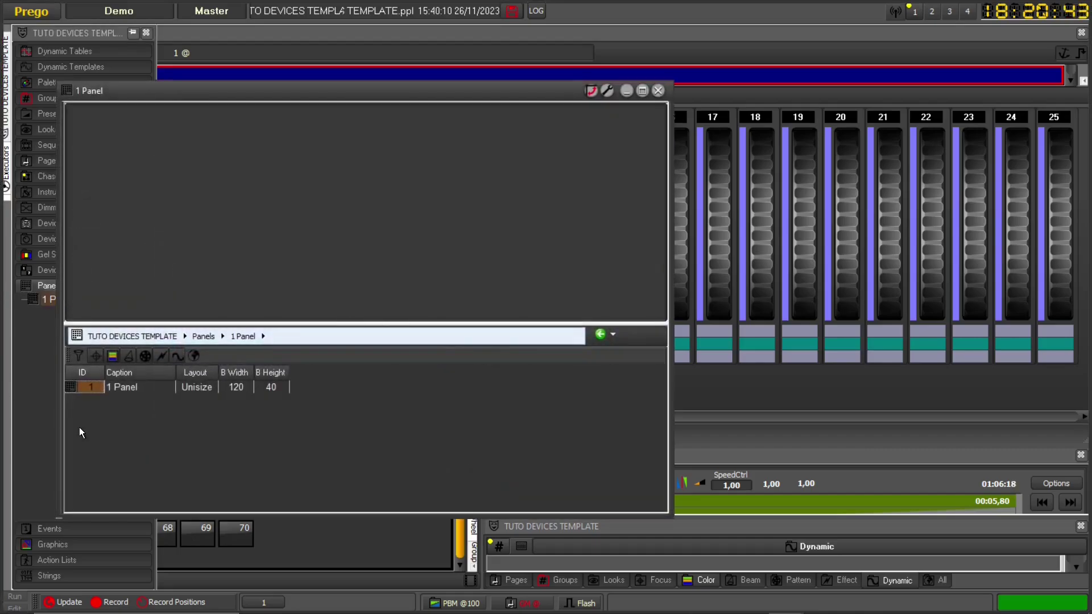
click(145, 388)
click(144, 387)
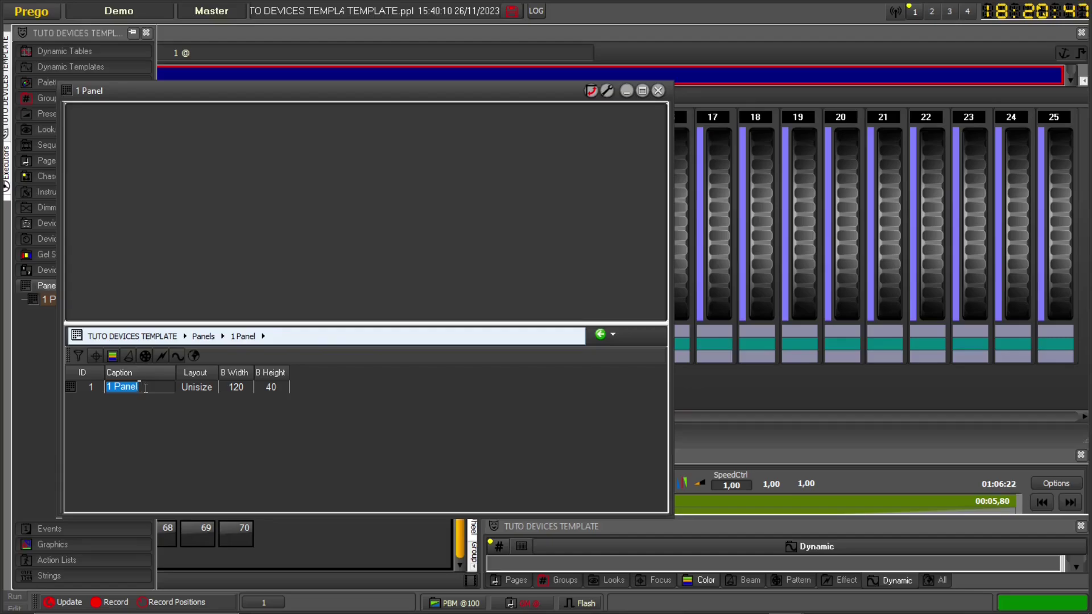
text(FM1)
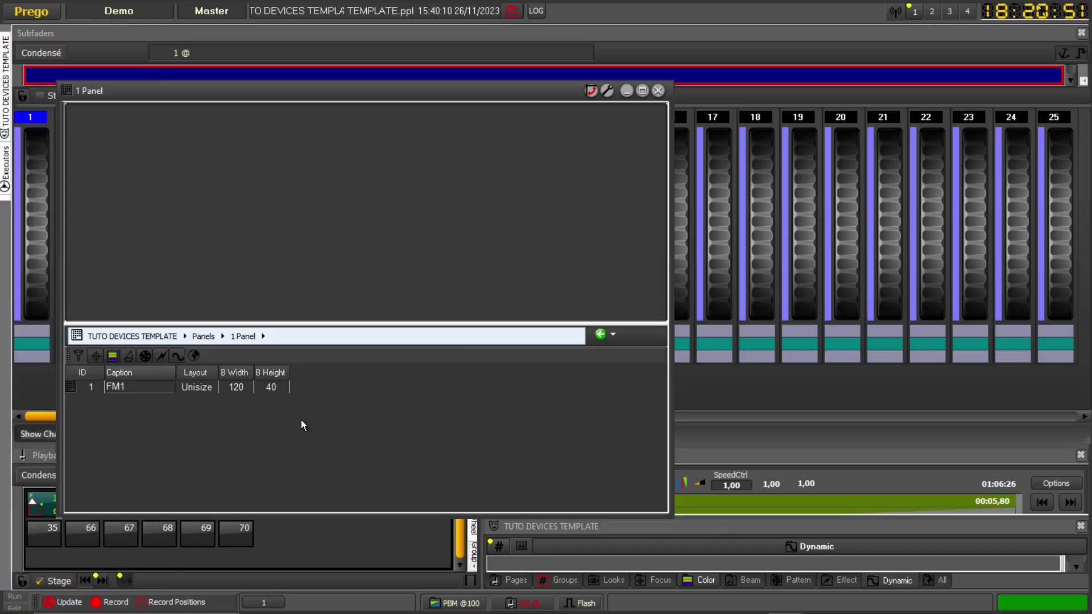
key(Return)
Step: Insert a panel item into the FM1 panel and caption the action button FM1
right_click(112, 384)
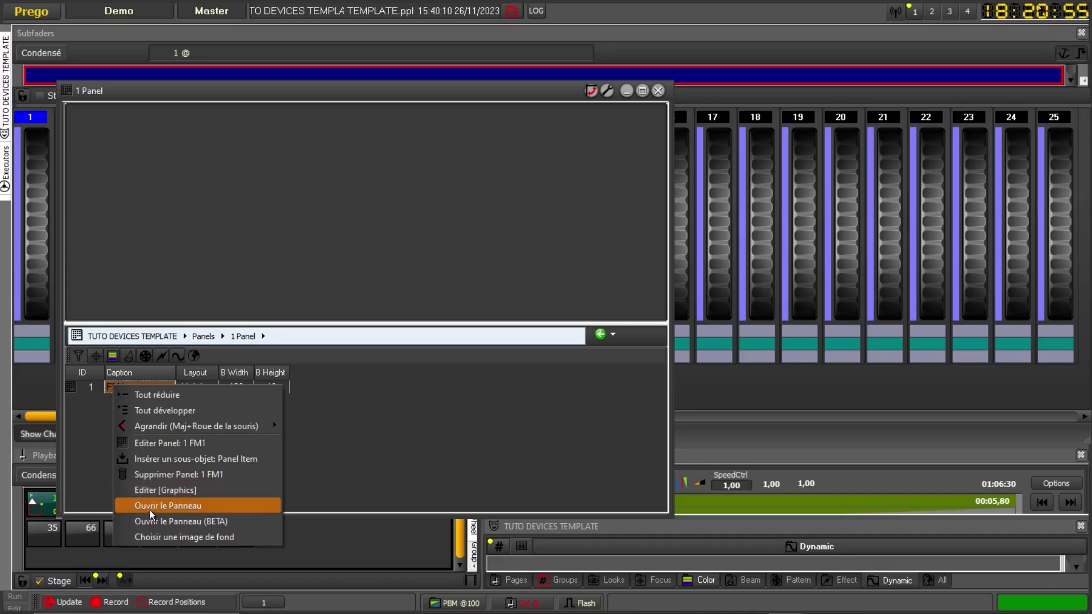
click(165, 459)
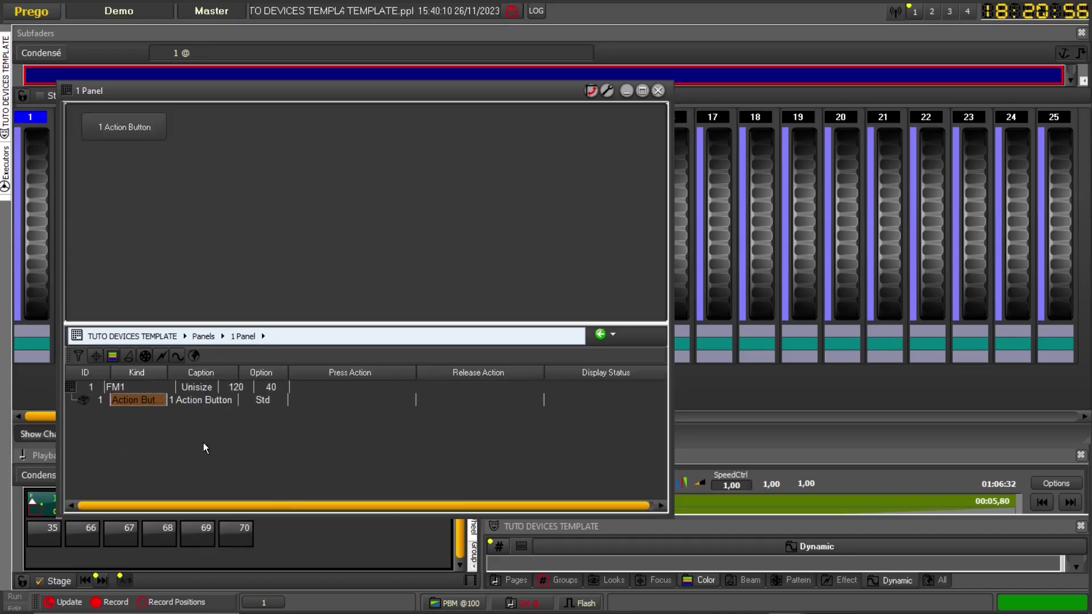
click(200, 397)
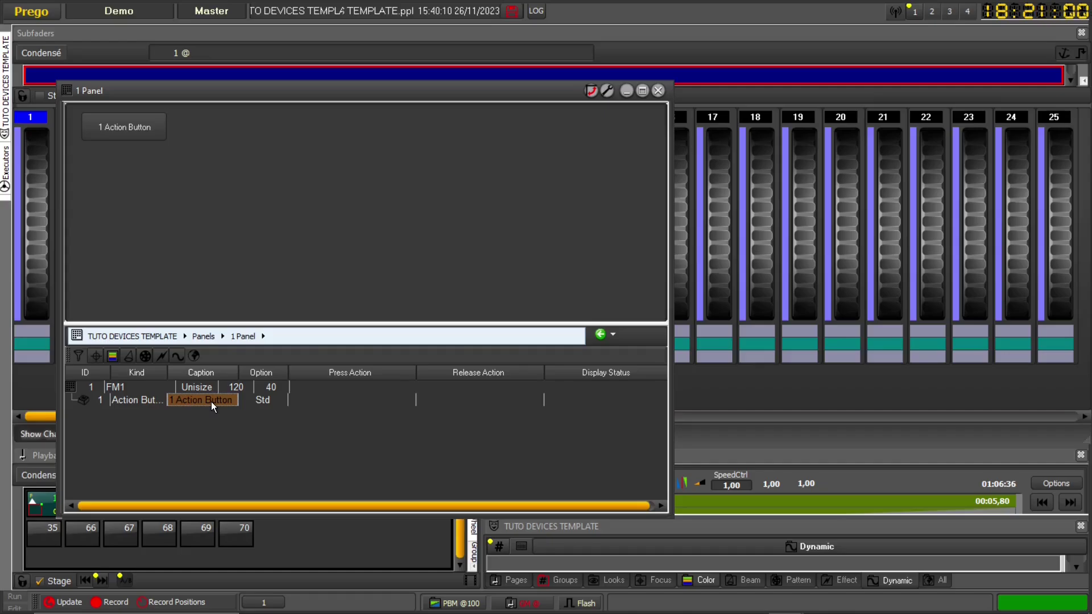
click(211, 401)
text(FLAS)
text(M)
key(BackSpace)
key(BackSpace)
key(BackSpace)
key(BackSpace)
text(M1)
key(Return)
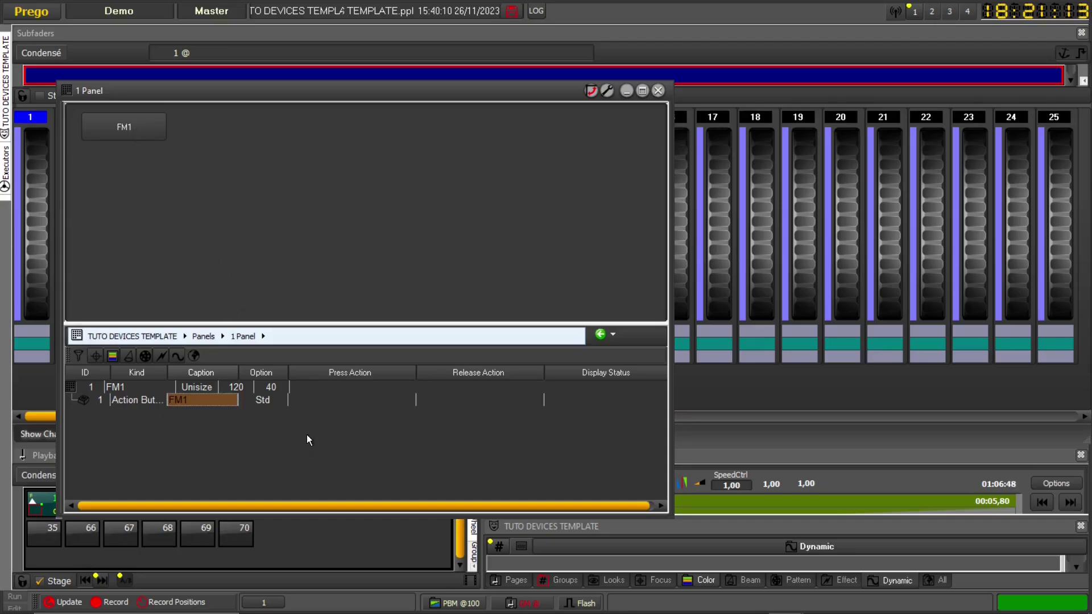
Step: Assign the action list FLASH M1 as the button's press action
double_click(347, 397)
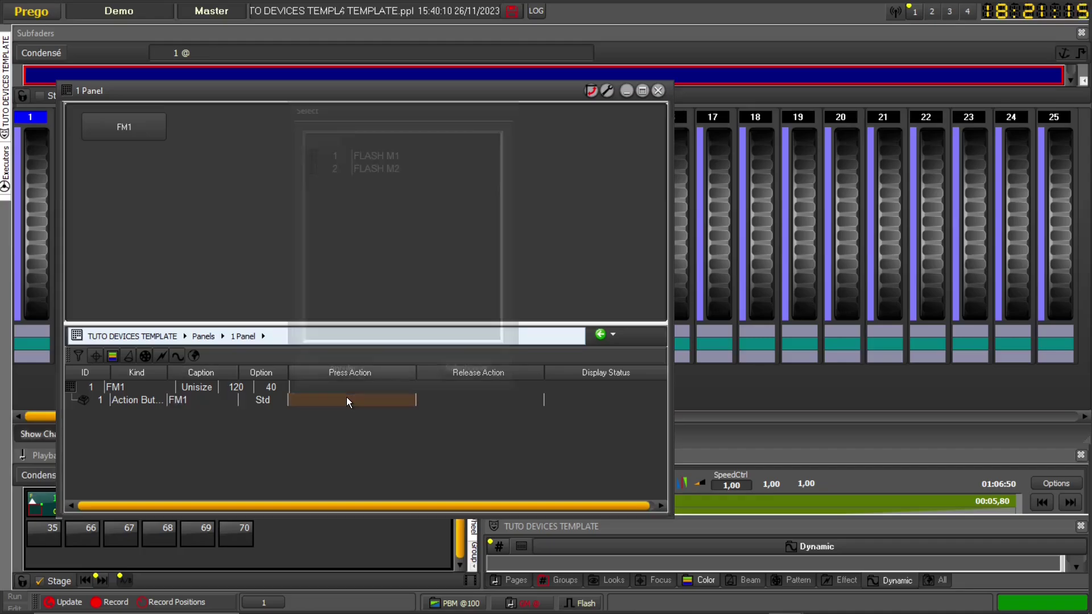
click(381, 152)
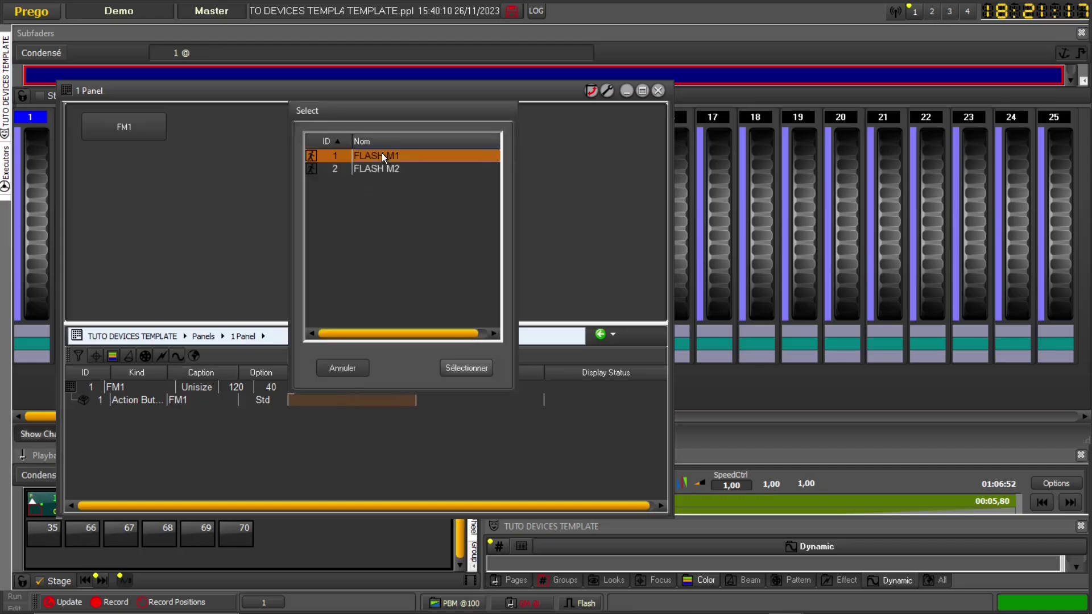
click(472, 366)
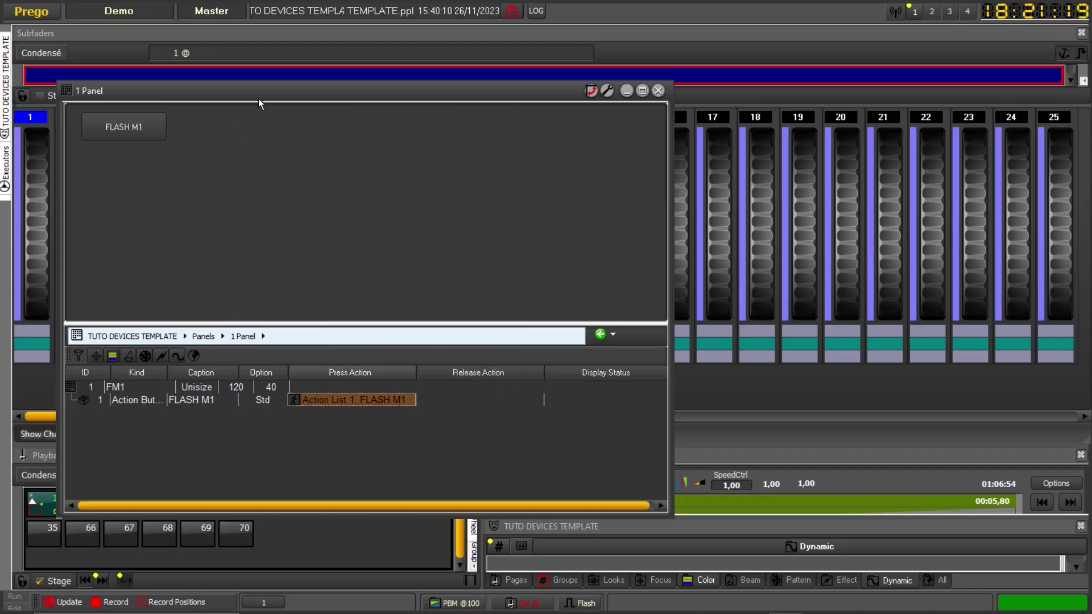
Step: Move the panel editor off the first subfaders, trigger the FLASH M1 button repeatedly to test it, and close the editor
drag(262, 91, 518, 112)
click(370, 147)
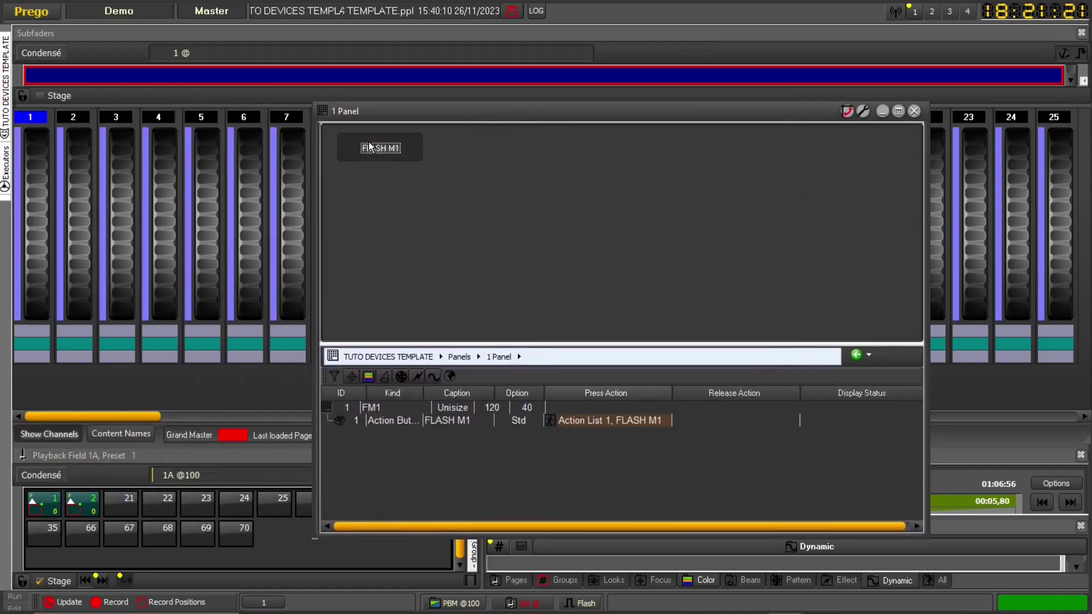
click(370, 147)
click(370, 147)
click(369, 147)
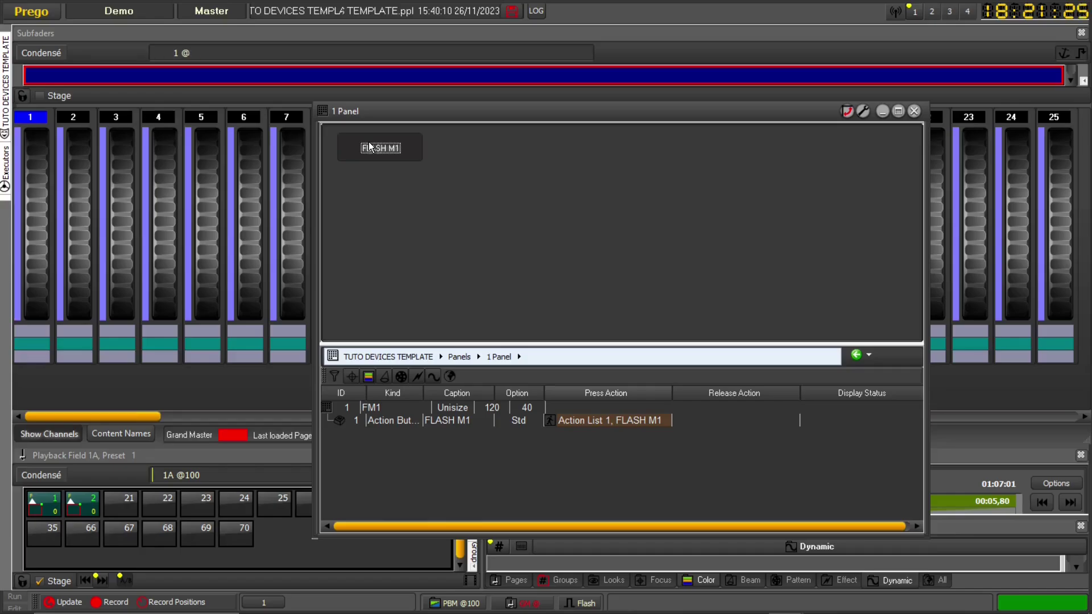
click(914, 112)
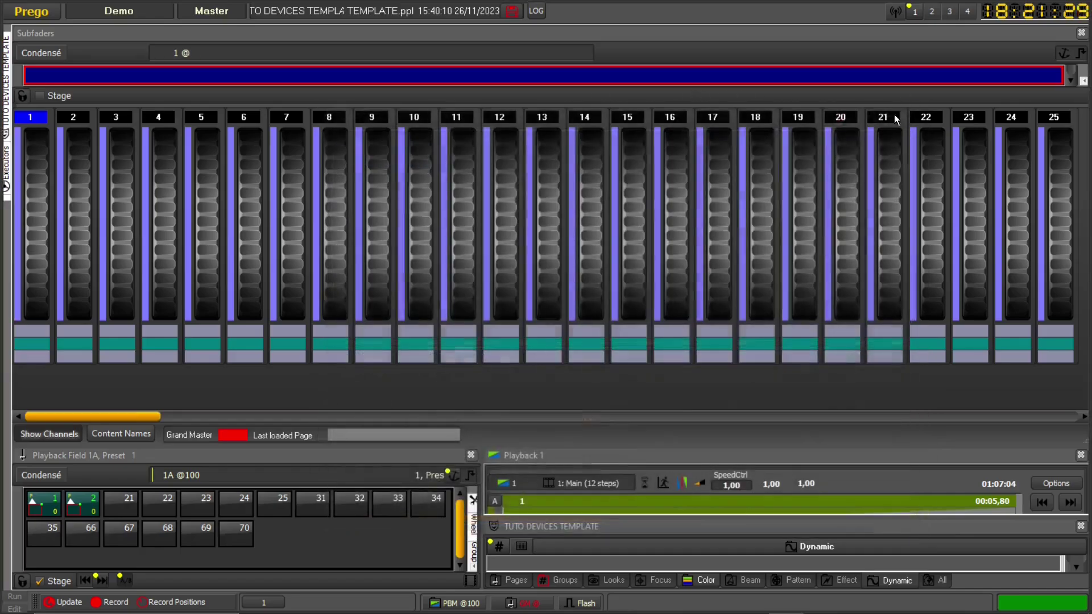
Step: Duplicate the FM1 panel within Panels
mouse_move(5, 66)
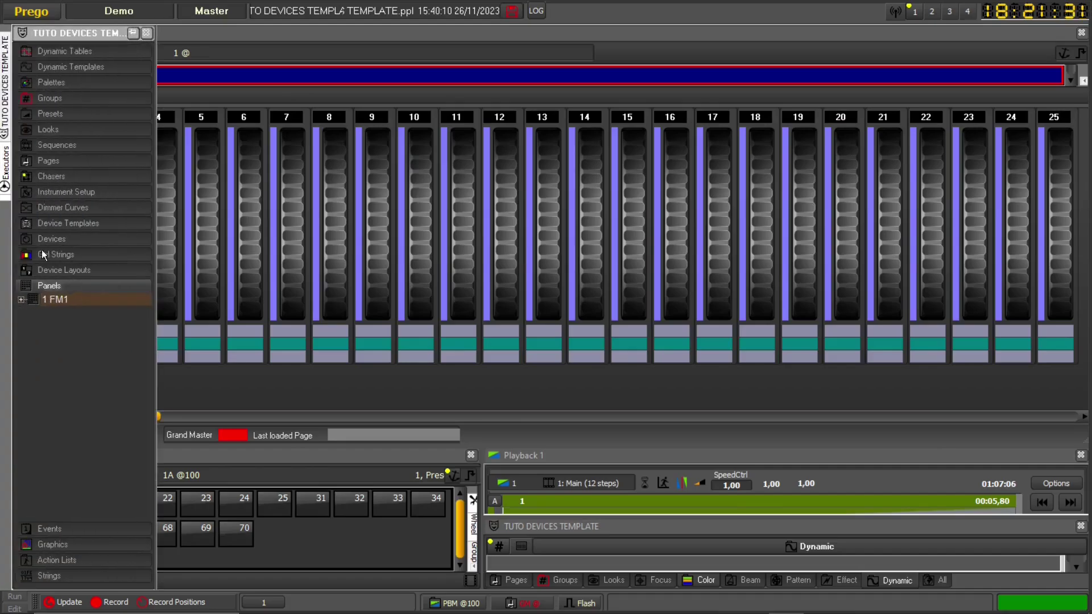
click(63, 302)
drag(66, 298, 56, 336)
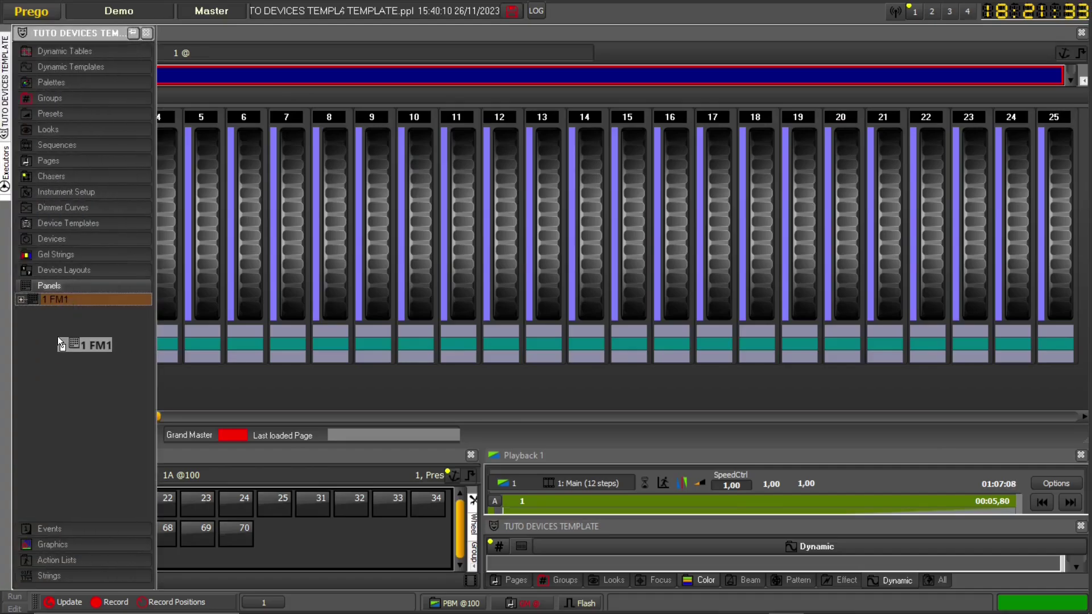
click(94, 364)
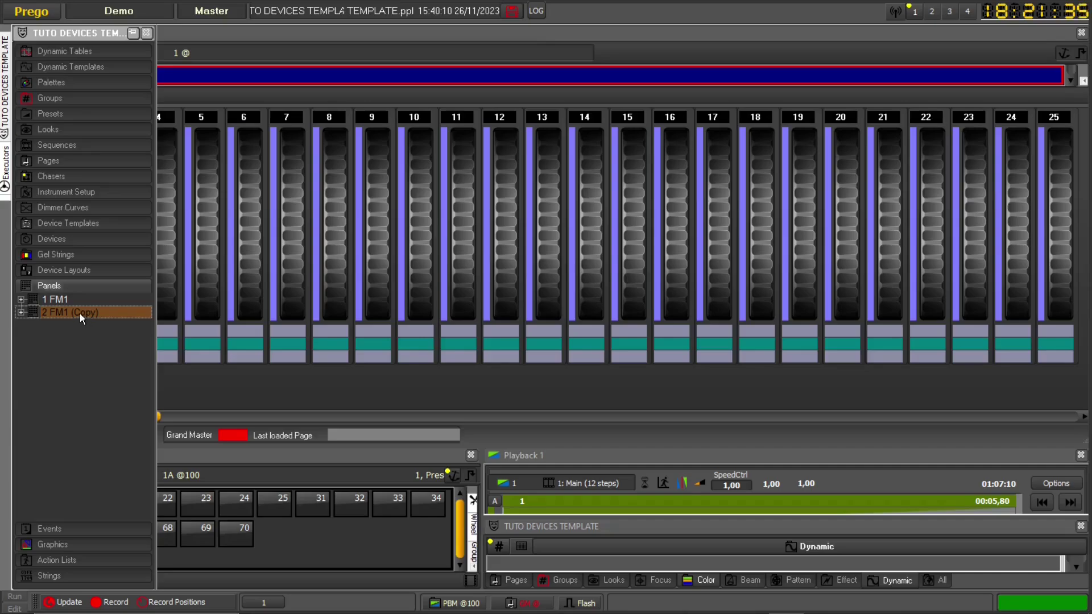
Step: Open the copied panel and change its caption to FM2
double_click(80, 313)
click(236, 418)
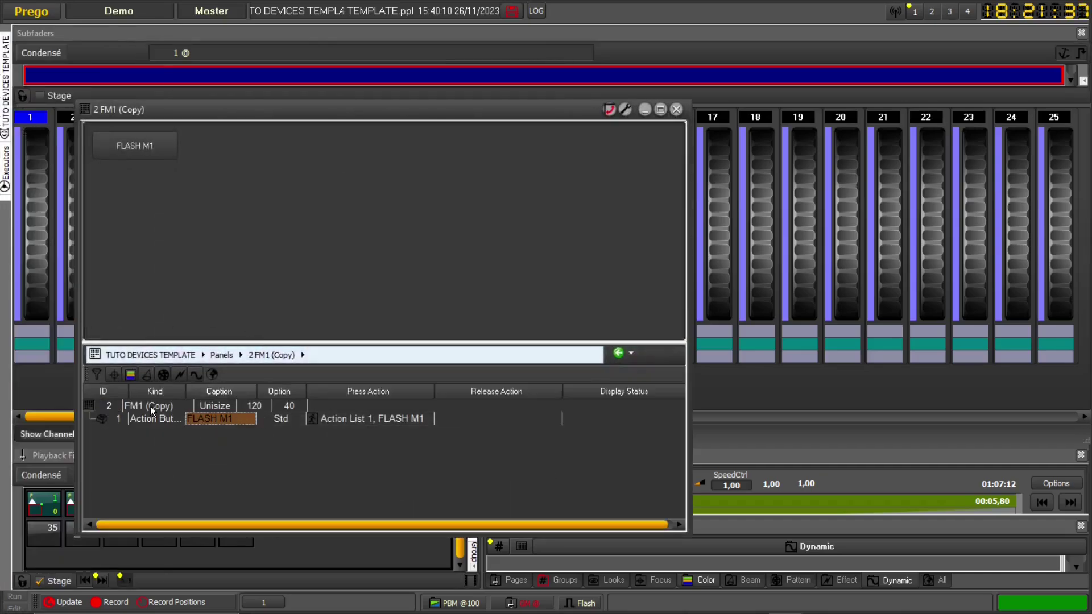
double_click(172, 405)
click(173, 405)
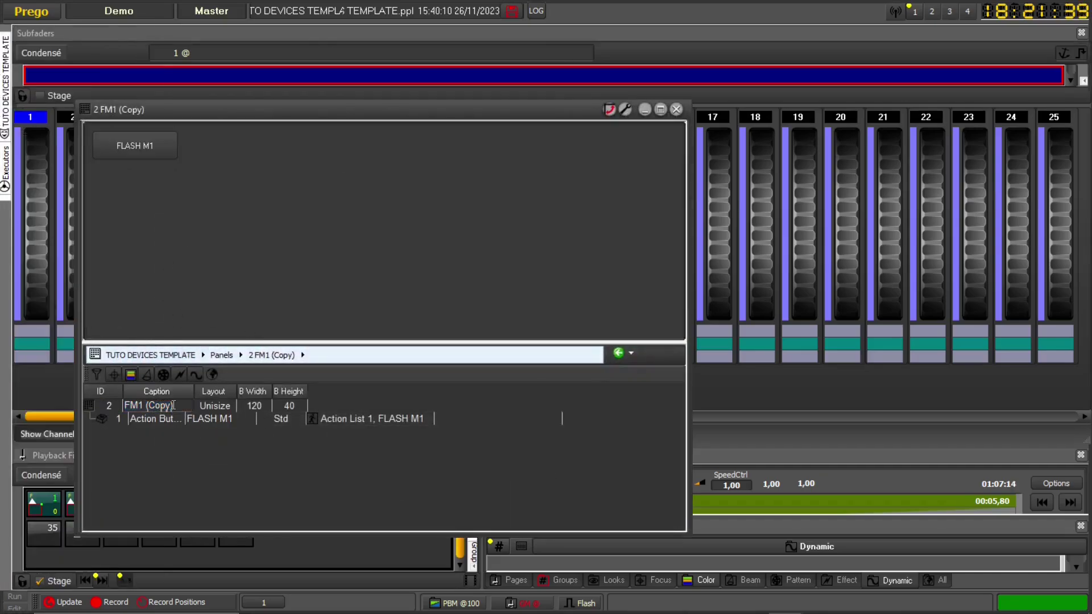
key(BackSpace)
key(BackSpace)
key(BackSpace)
key(BackSpace)
key(BackSpace)
key(BackSpace)
key(BackSpace)
key(BackSpace)
text(2)
Step: Change the caption of the copied panel's action button to FLASH M2
click(235, 422)
click(235, 420)
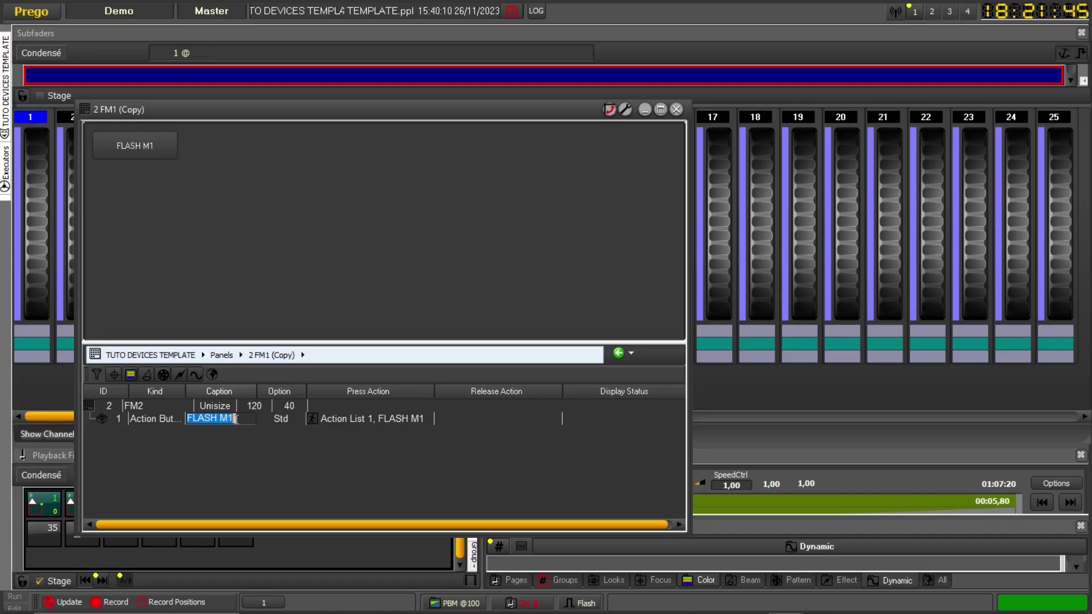
click(236, 419)
text(2)
key(Return)
Step: Set the button's press action to the action list FLASH M2
click(407, 419)
click(407, 419)
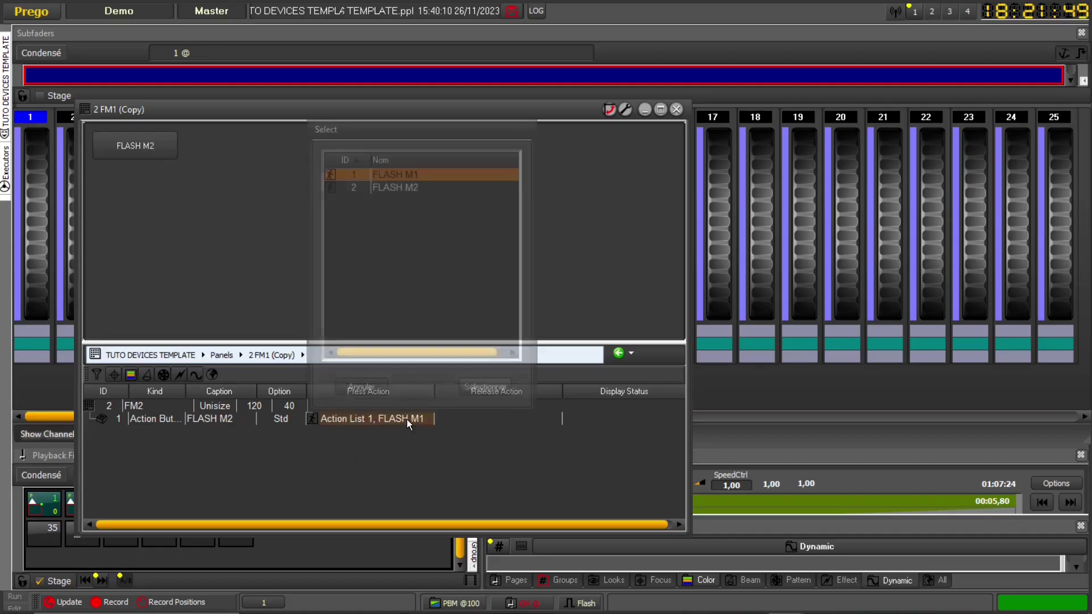
click(415, 187)
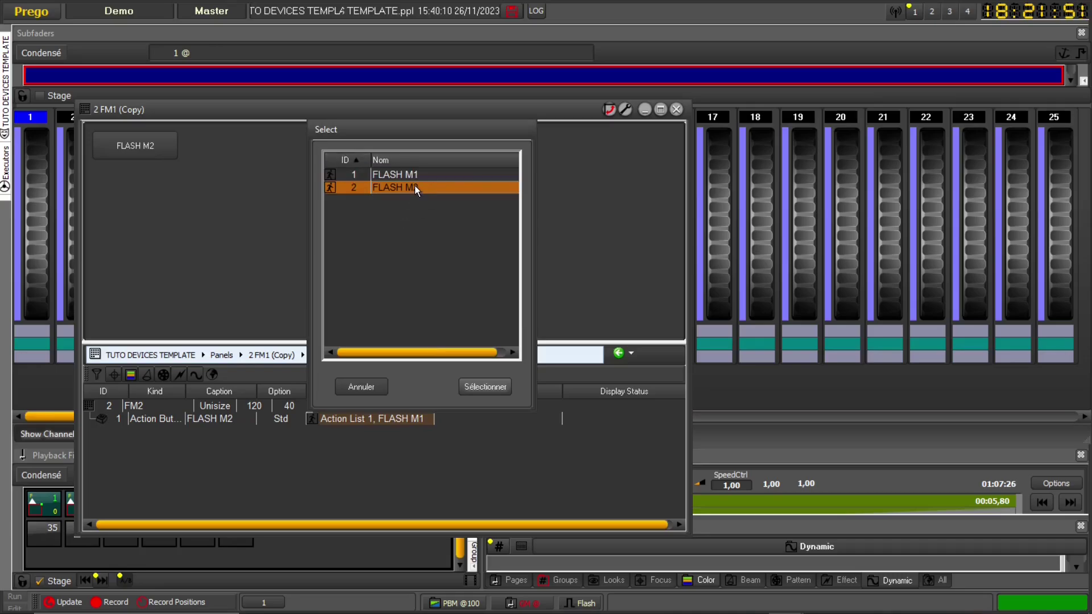
click(486, 387)
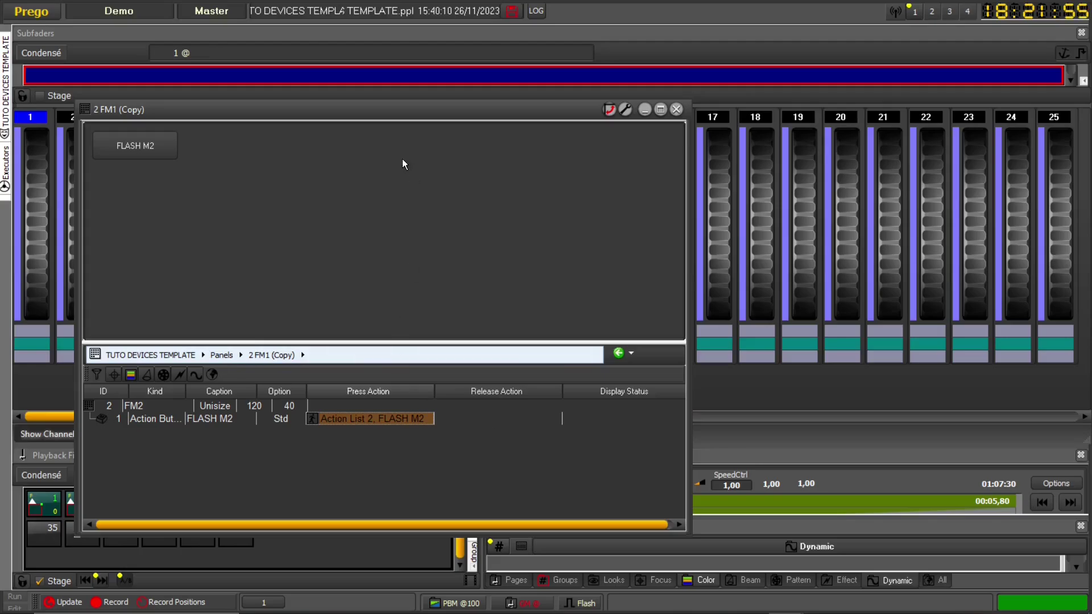
Step: Move the panel editor off the first subfaders, trigger the FLASH M2 button to test master 2, and select its Release Action field
drag(384, 110, 628, 112)
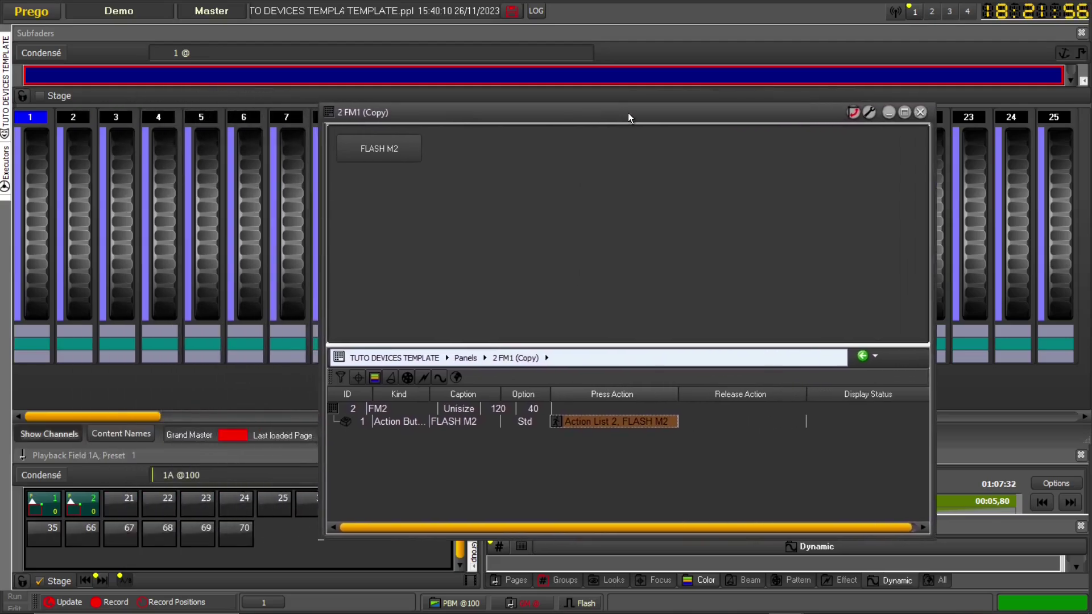
click(385, 149)
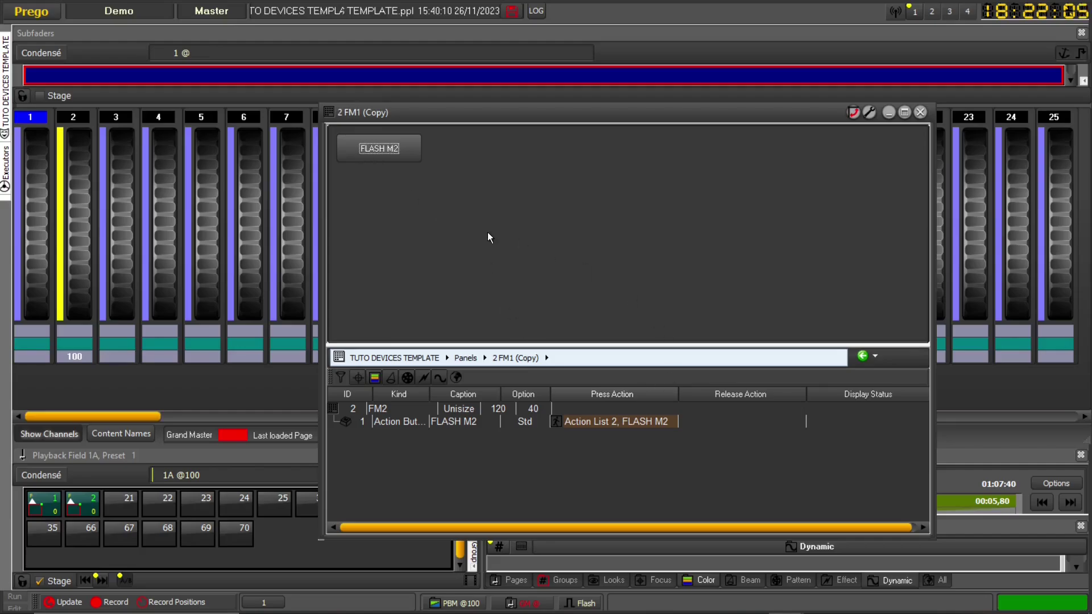
click(745, 427)
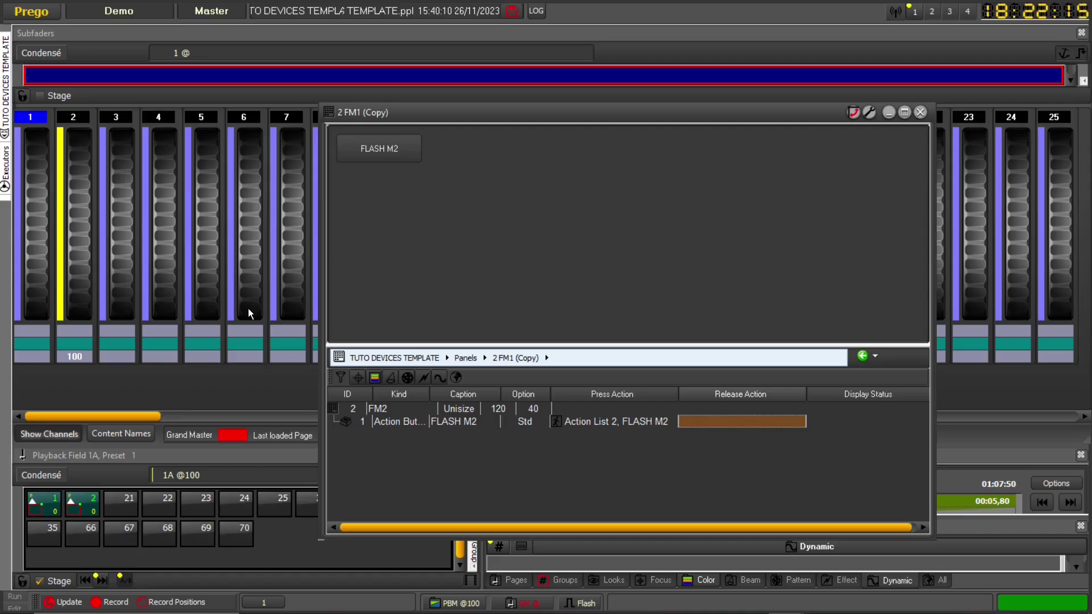
Step: Duplicate the FLASH M2 action list within Action Lists
click(4, 74)
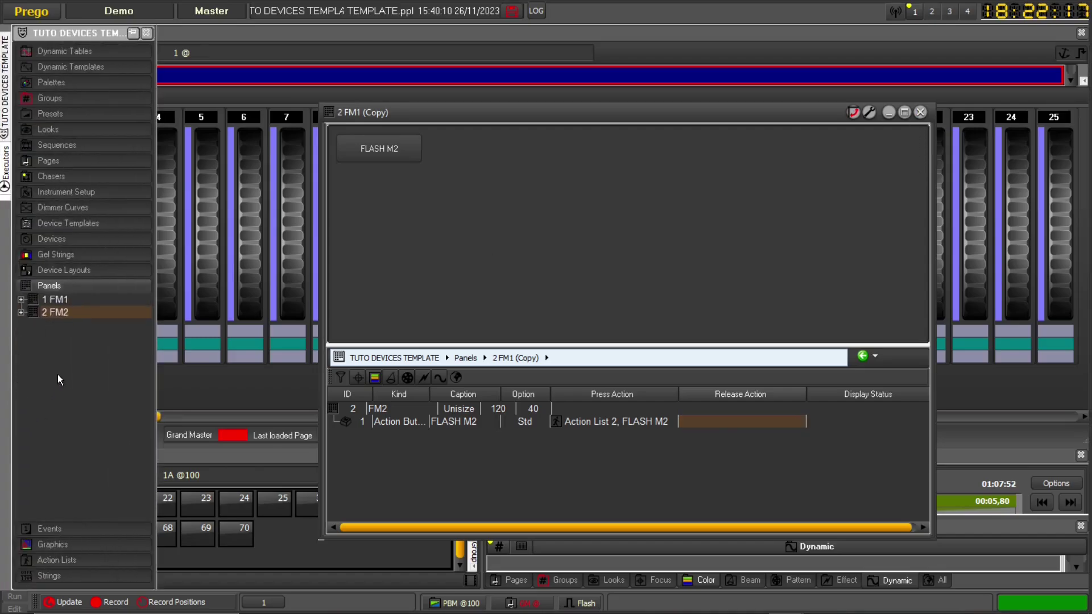
click(94, 287)
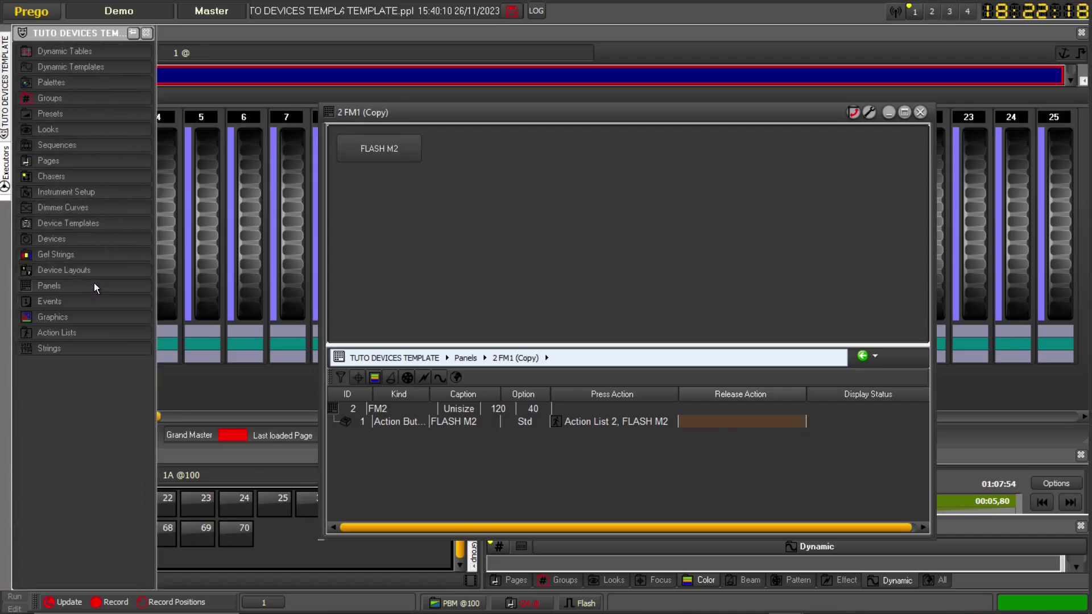
click(67, 334)
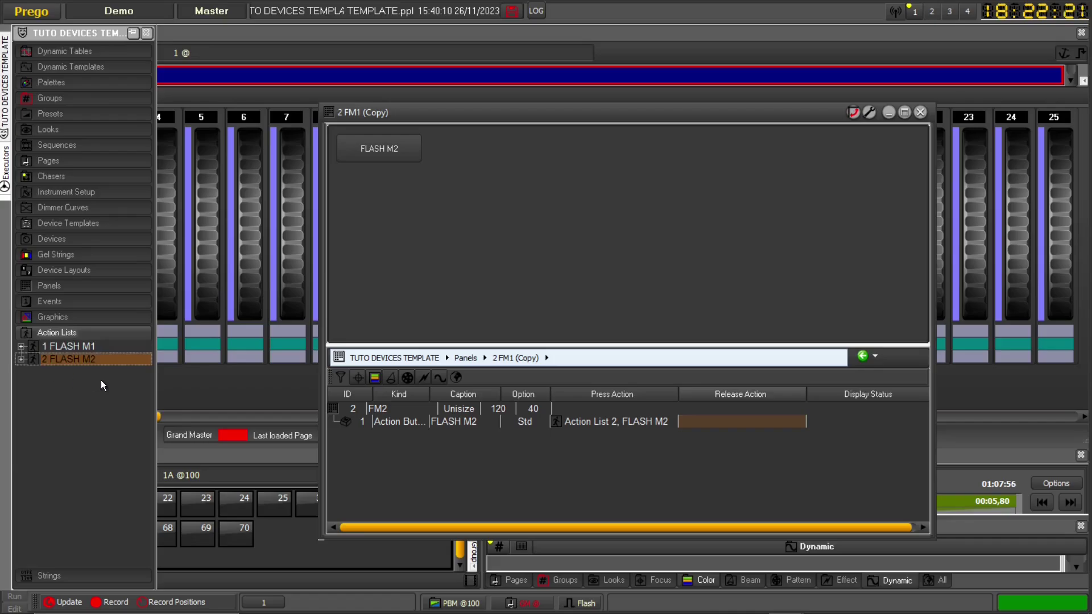
right_click(82, 394)
click(74, 398)
drag(76, 361, 64, 398)
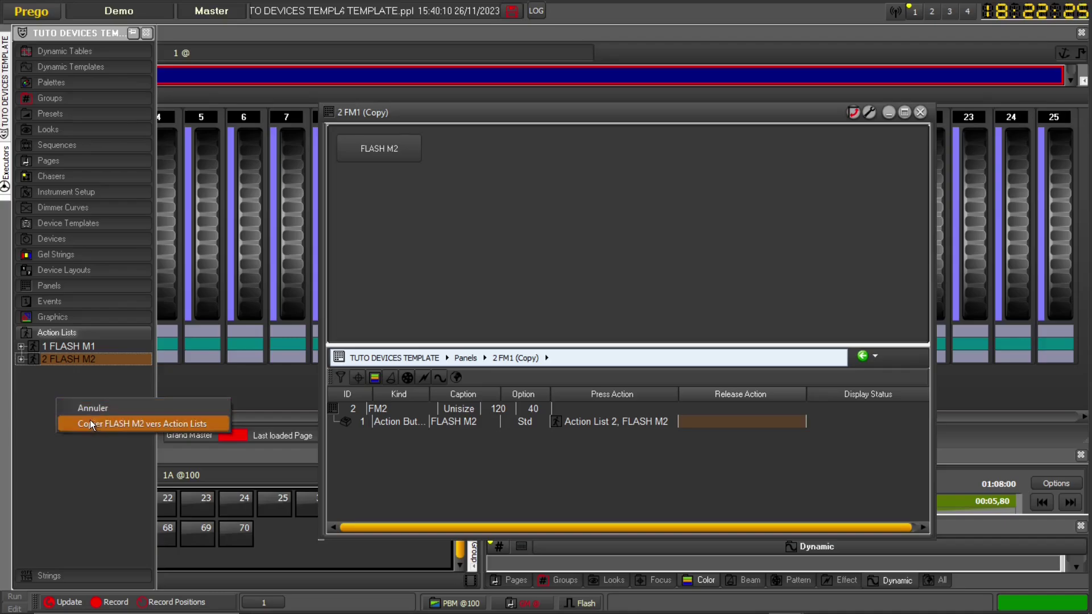
click(91, 421)
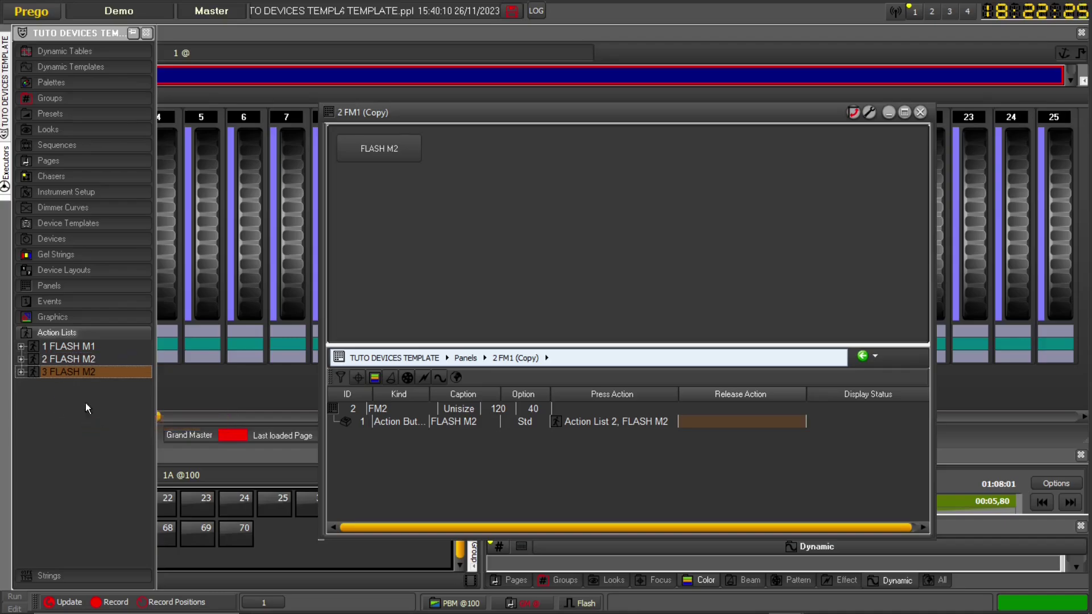
Step: Open the copied action list 3 and rename it FLASH M2 0
double_click(85, 372)
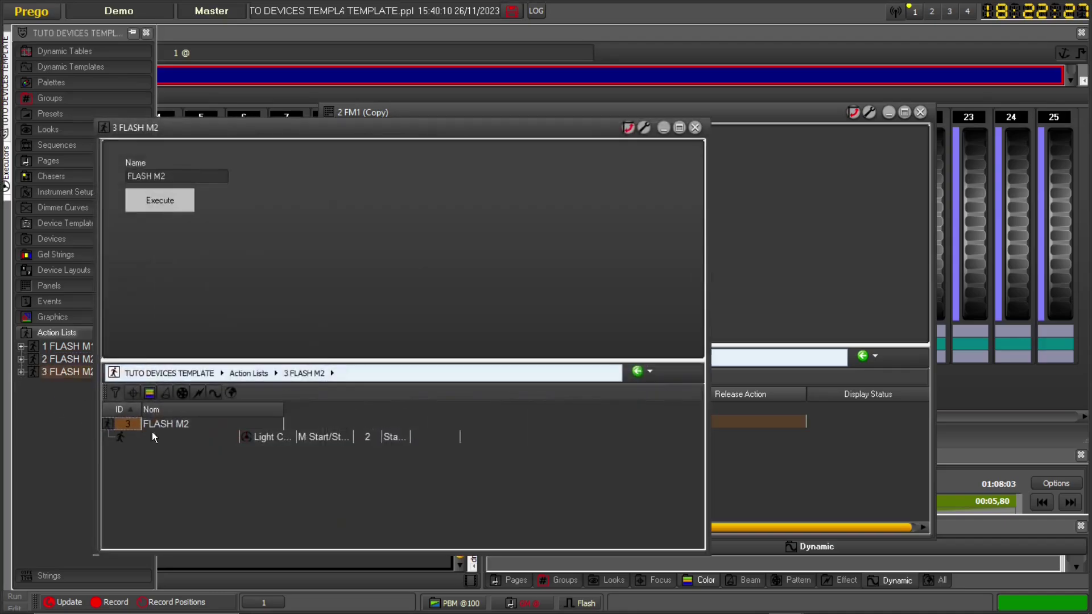
click(203, 424)
click(202, 423)
click(203, 423)
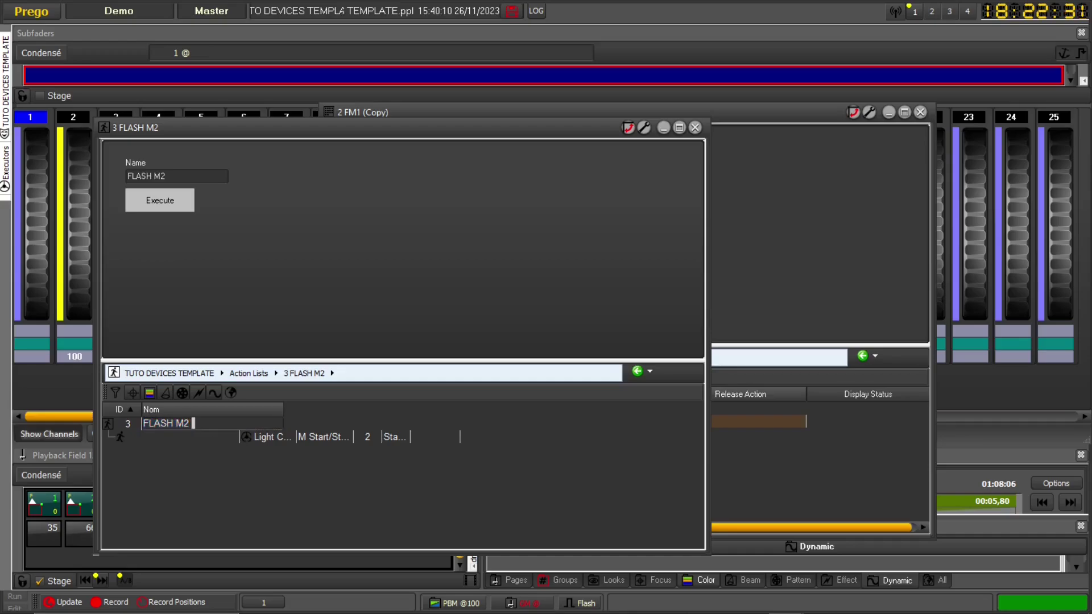
text(0)
key(Return)
Step: Set the master command's mode in FLASH M2 0 to Start/Target with target 0, and close the action list editor
click(327, 438)
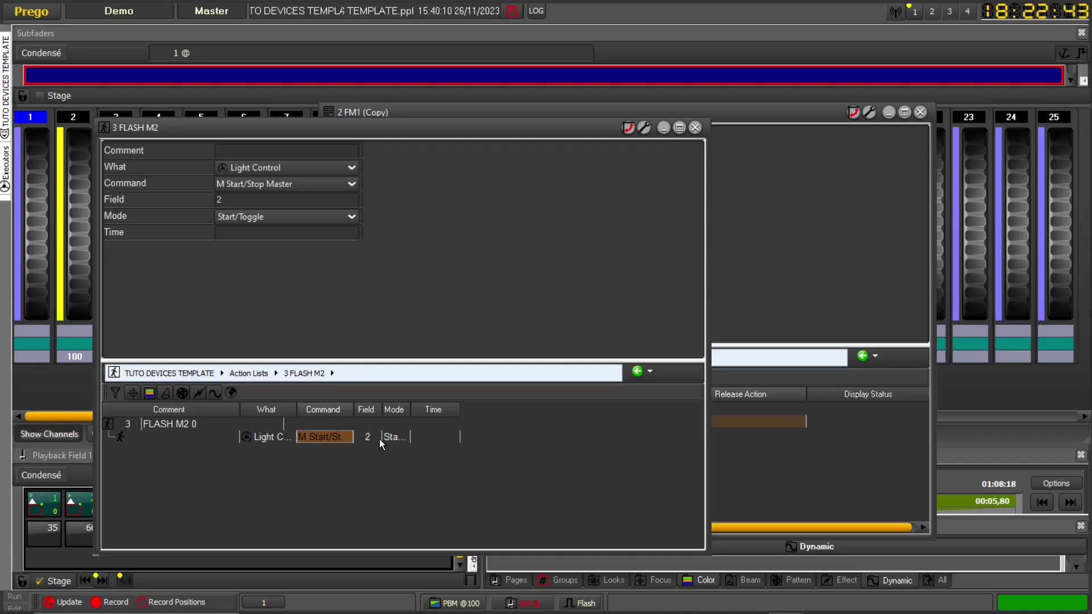
drag(410, 410, 465, 413)
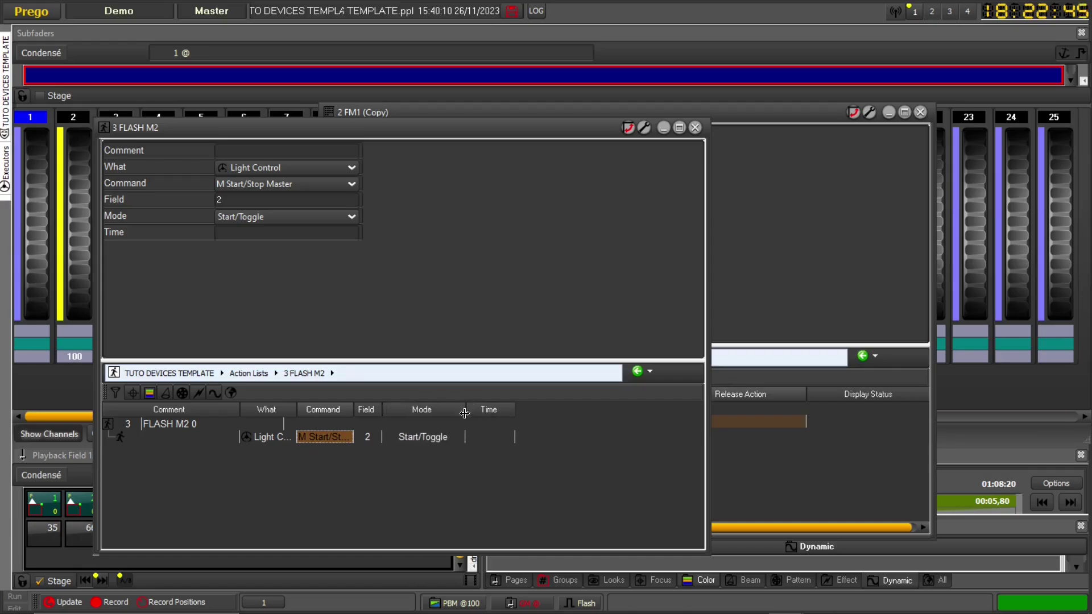
click(431, 438)
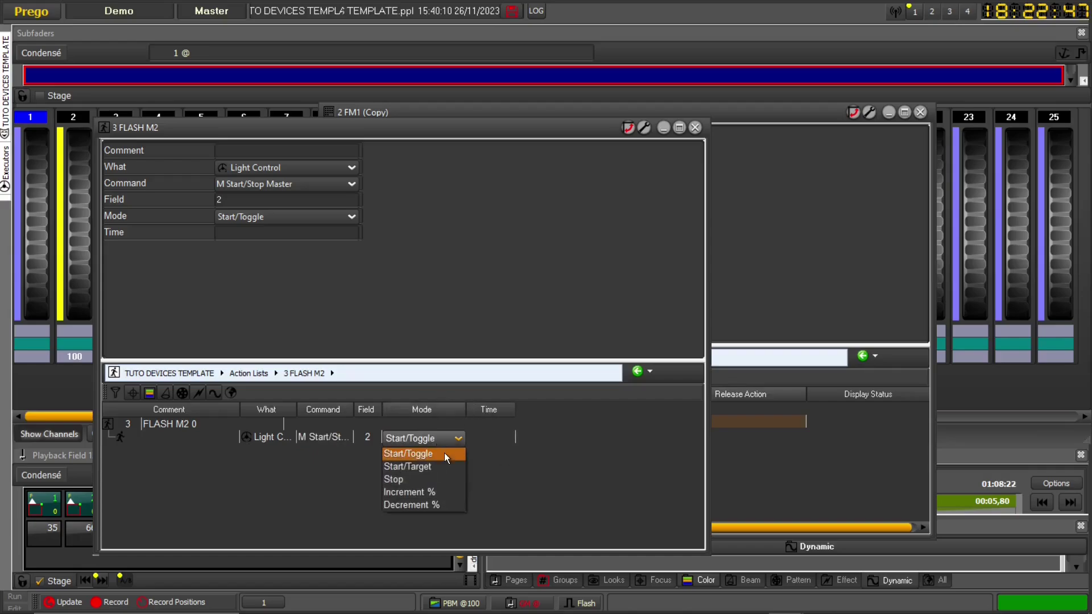
click(428, 463)
click(479, 435)
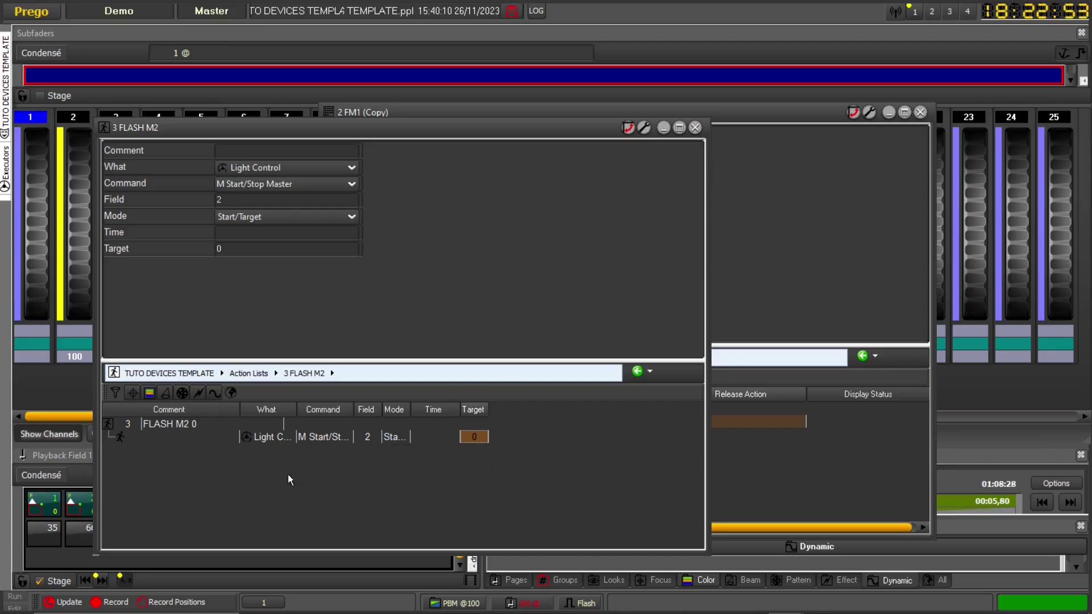
click(695, 127)
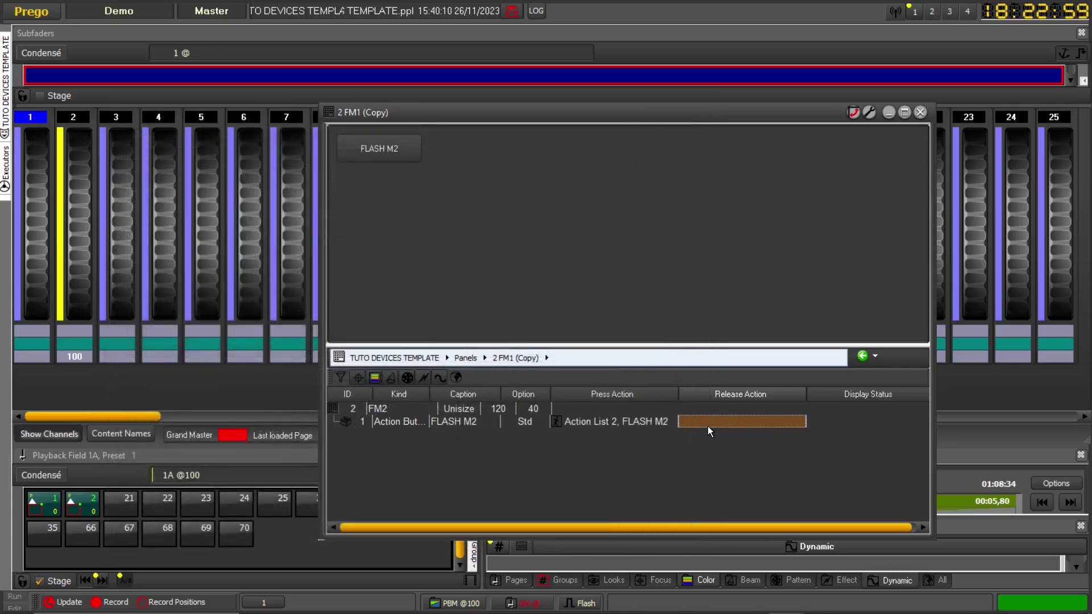
Step: Assign the action list FLASH M2 0 as the Release Action of panel FM2's button
click(756, 425)
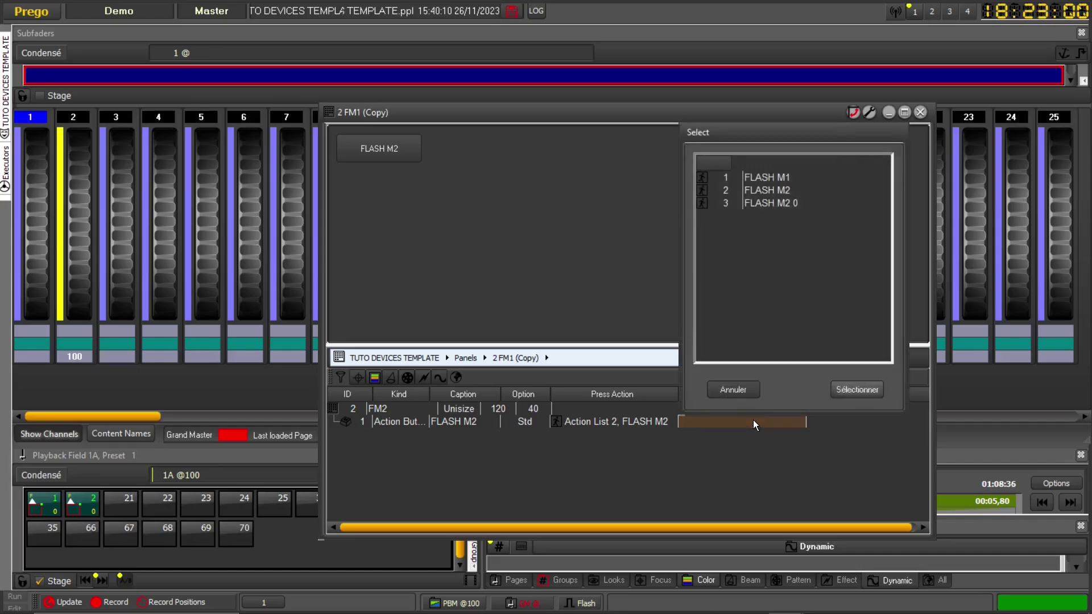
click(797, 205)
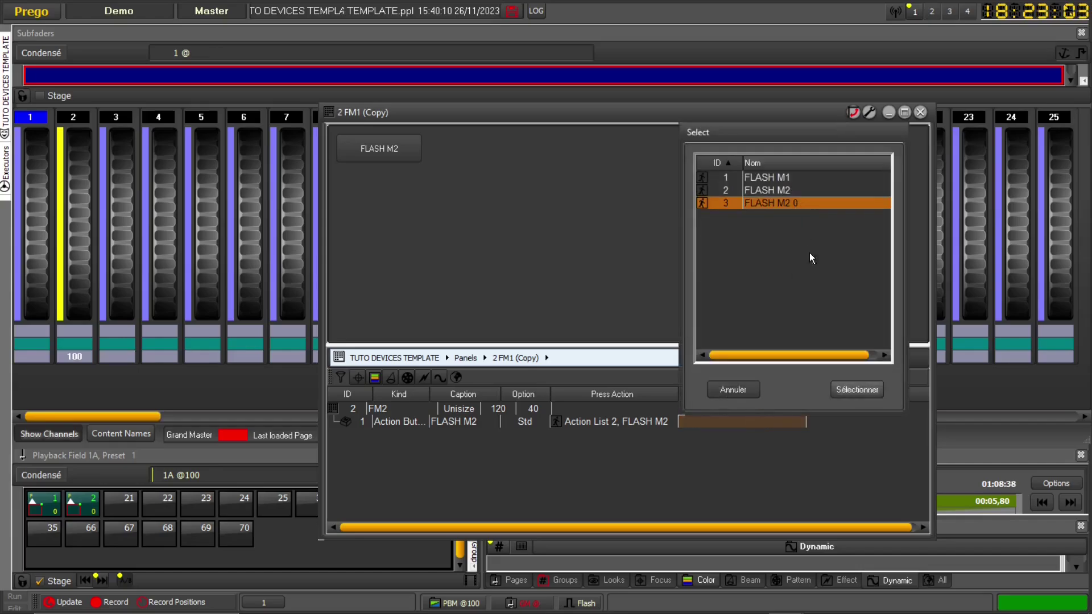
click(857, 390)
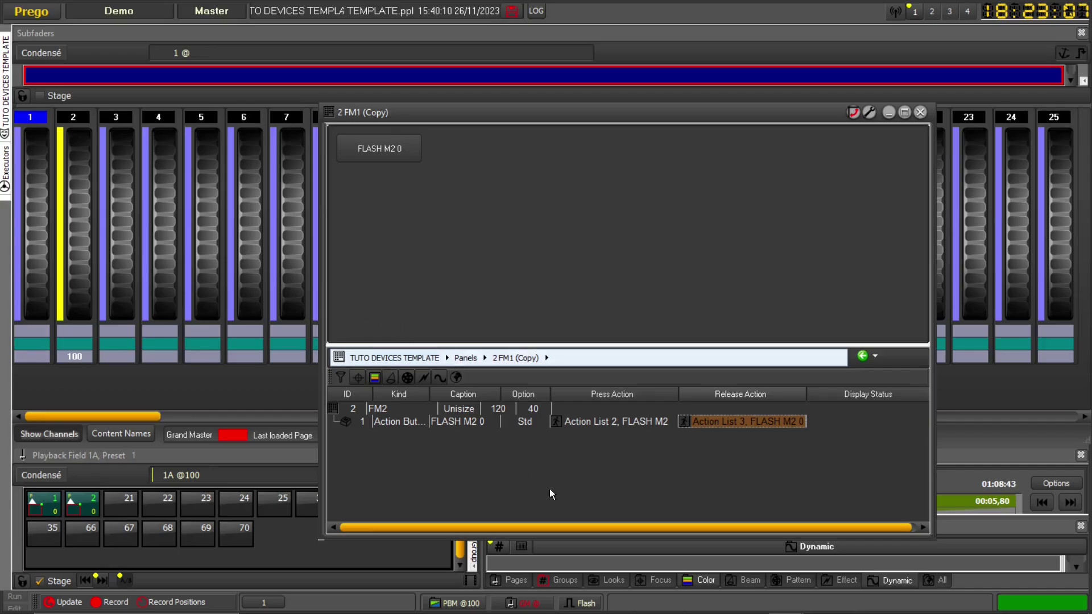
Step: Lower subfader 2 to zero, test the FLASH M2 0 button's press and release actions, and close the panel editor
scroll(79, 190, down, 3)
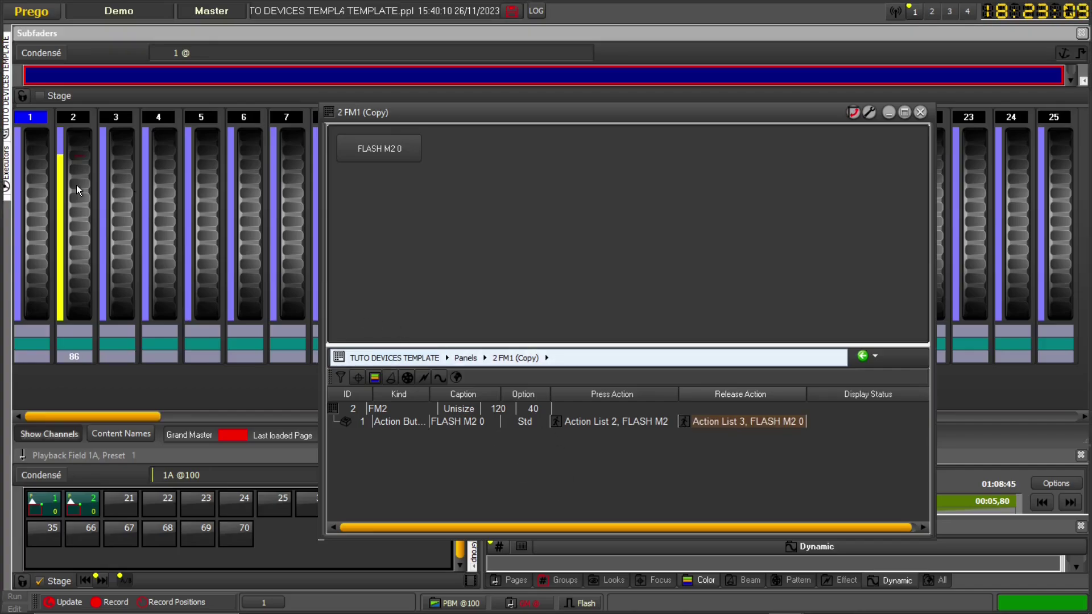
drag(78, 190, 91, 400)
click(469, 446)
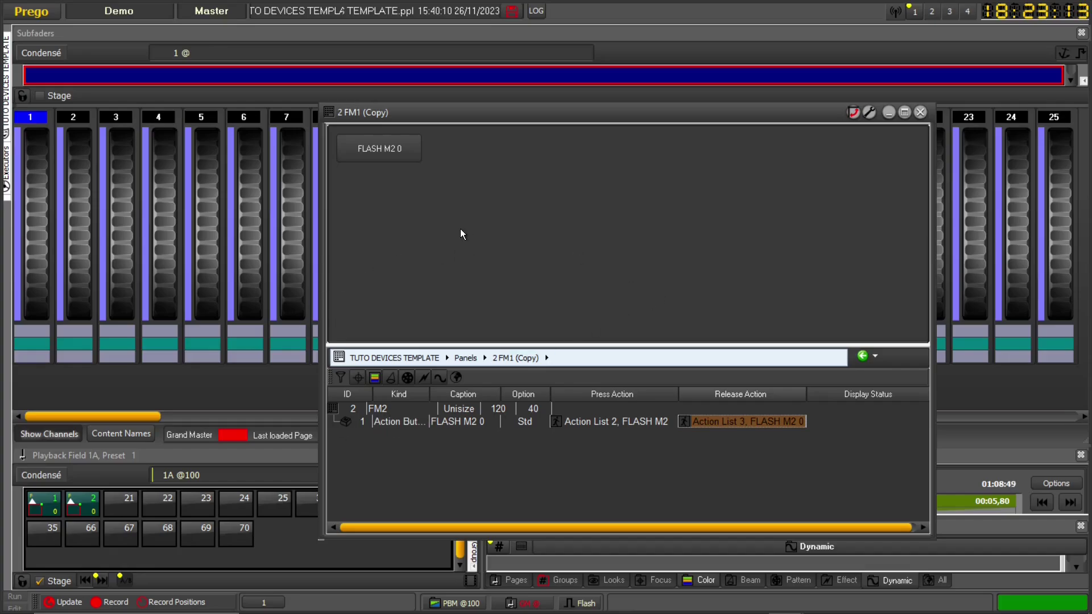
click(378, 152)
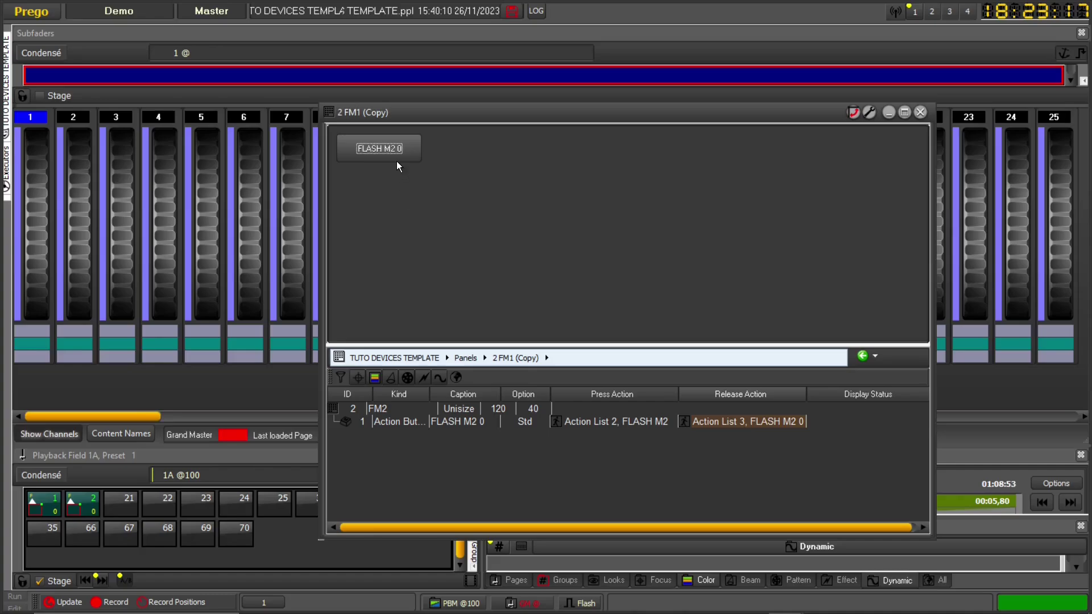
click(398, 161)
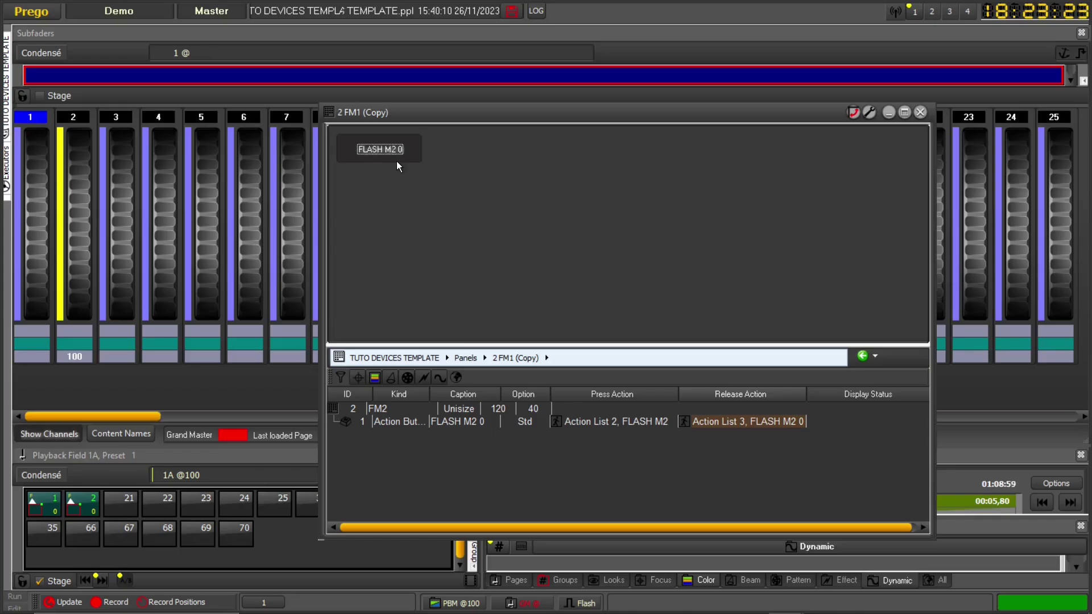
click(920, 112)
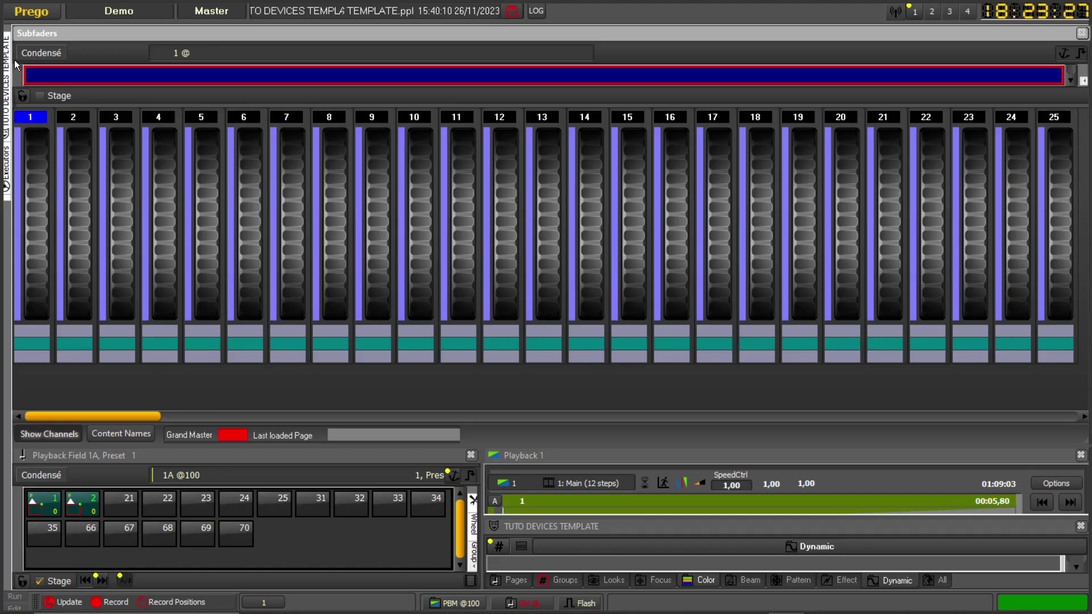
Step: Open the user panels FM1 and FM2 and place their windows side by side
click(35, 9)
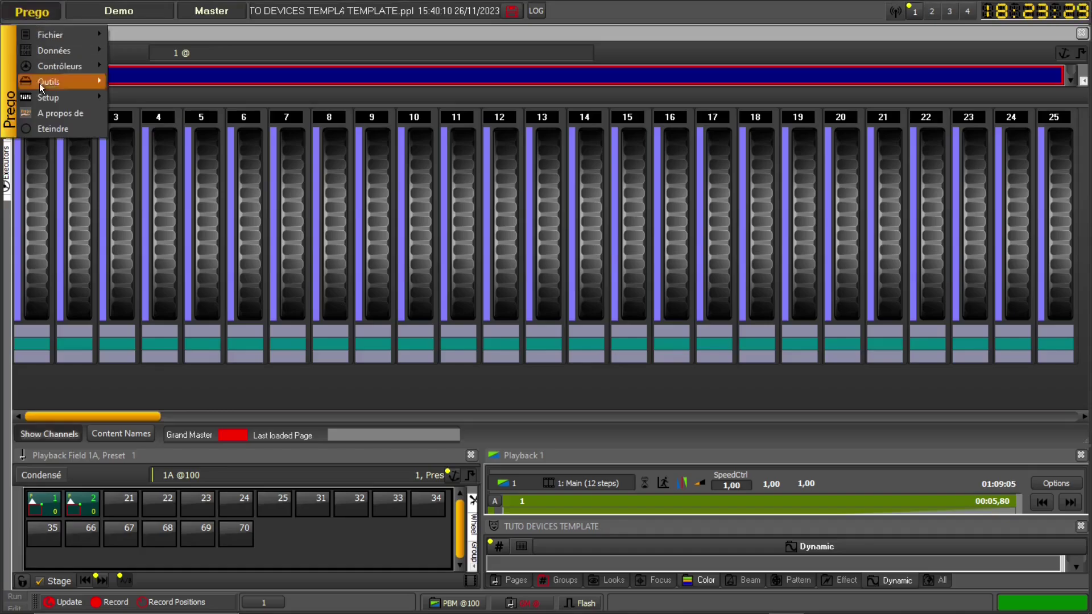
mouse_move(63, 70)
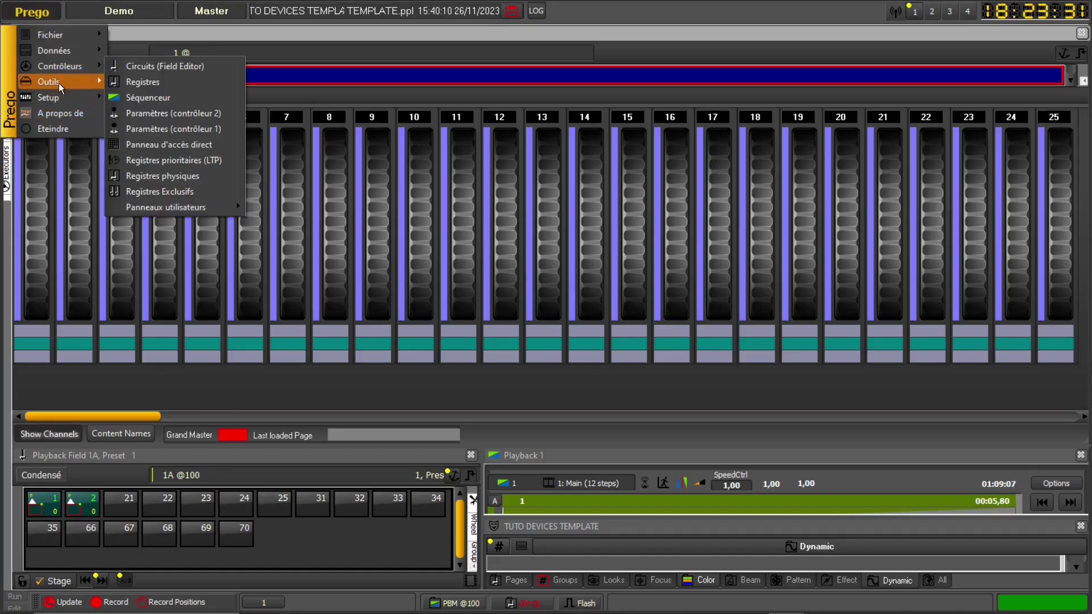
mouse_move(171, 206)
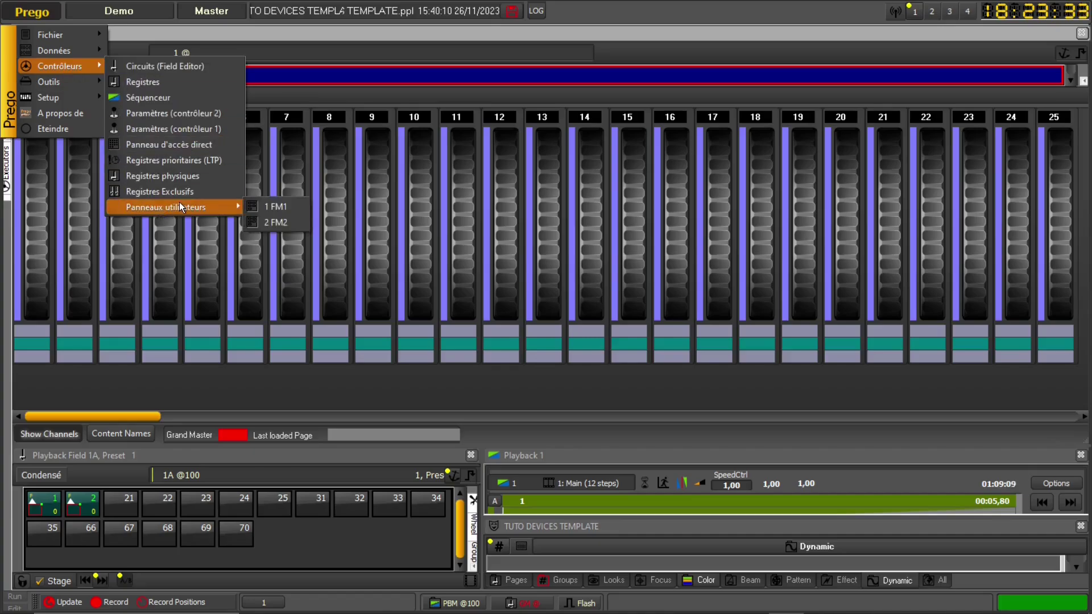
click(274, 211)
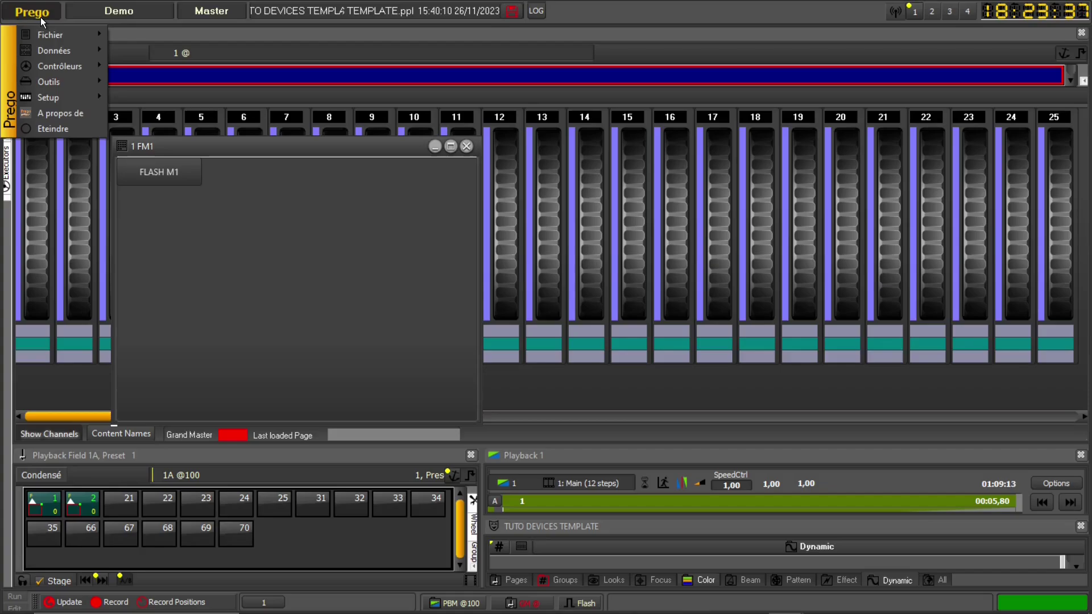
mouse_move(77, 65)
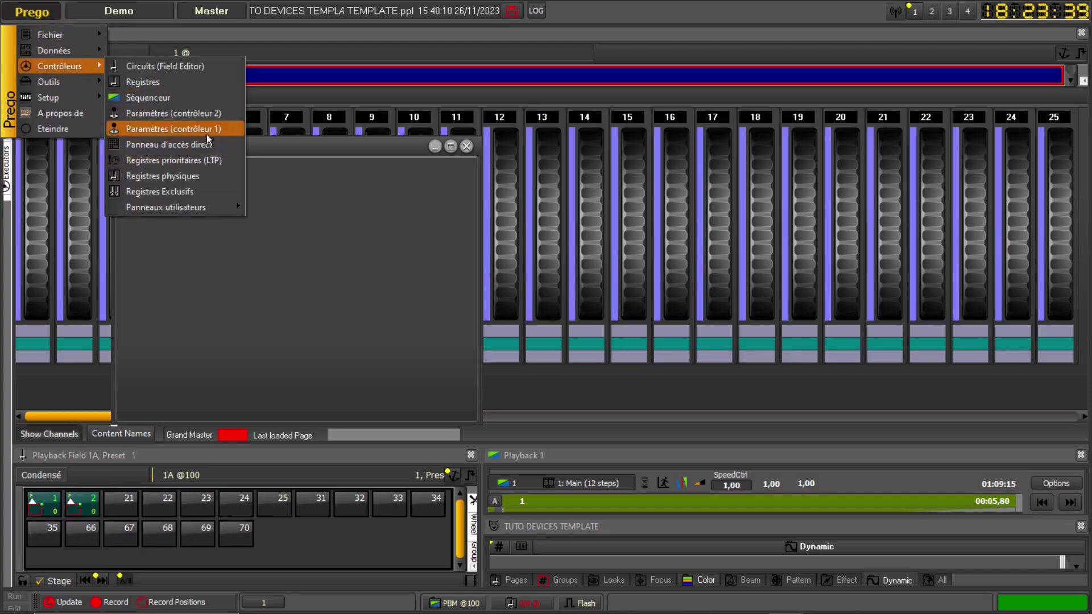
mouse_move(197, 206)
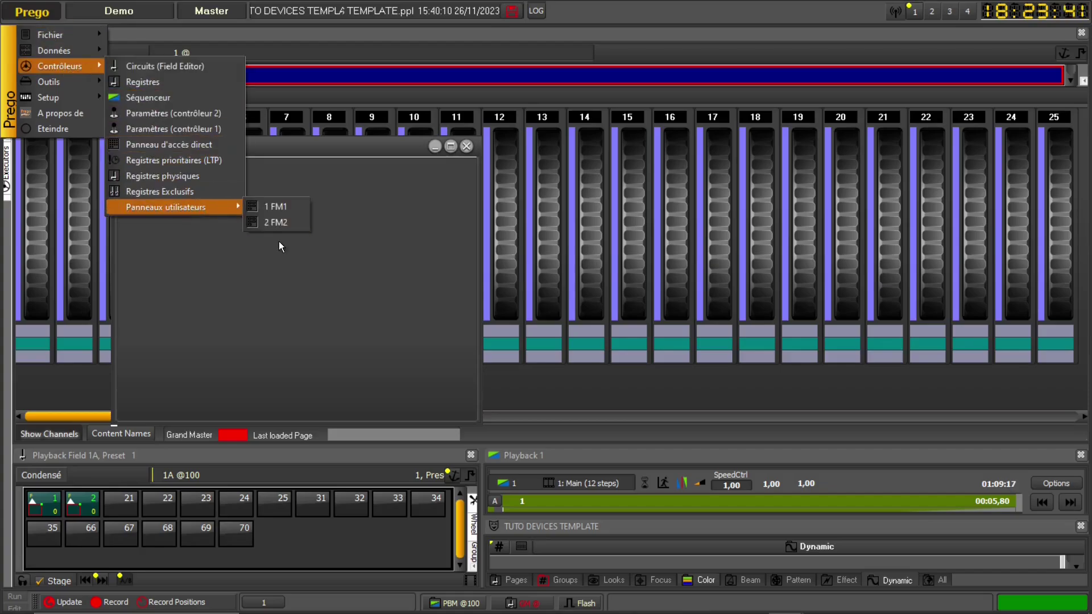
click(291, 227)
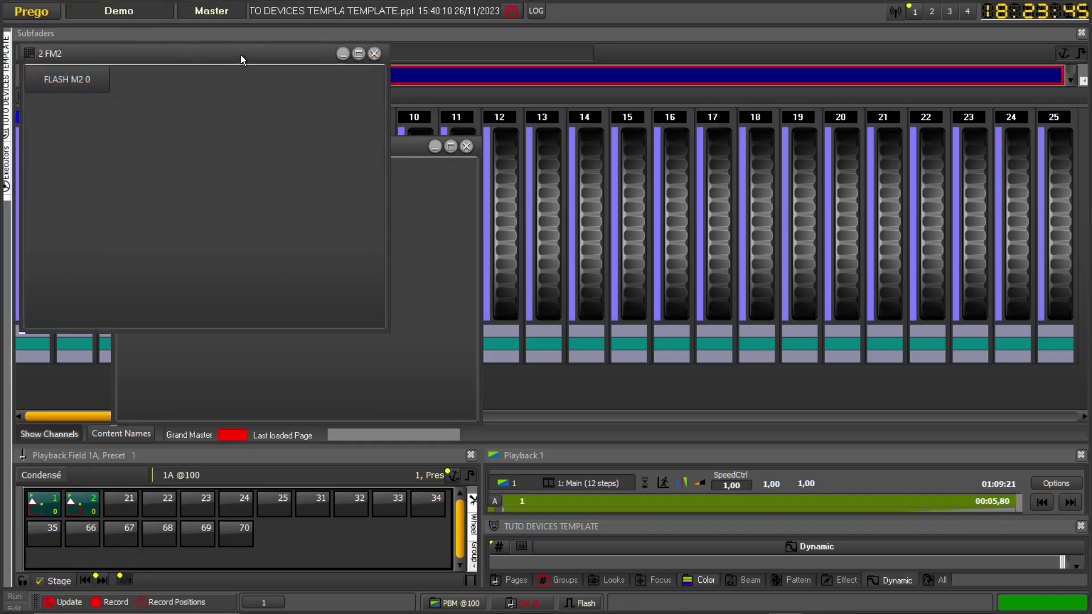
drag(240, 54, 725, 179)
Step: Make the FM1 and FM2 panel windows dockable so they sit above the subfaders
right_click(374, 145)
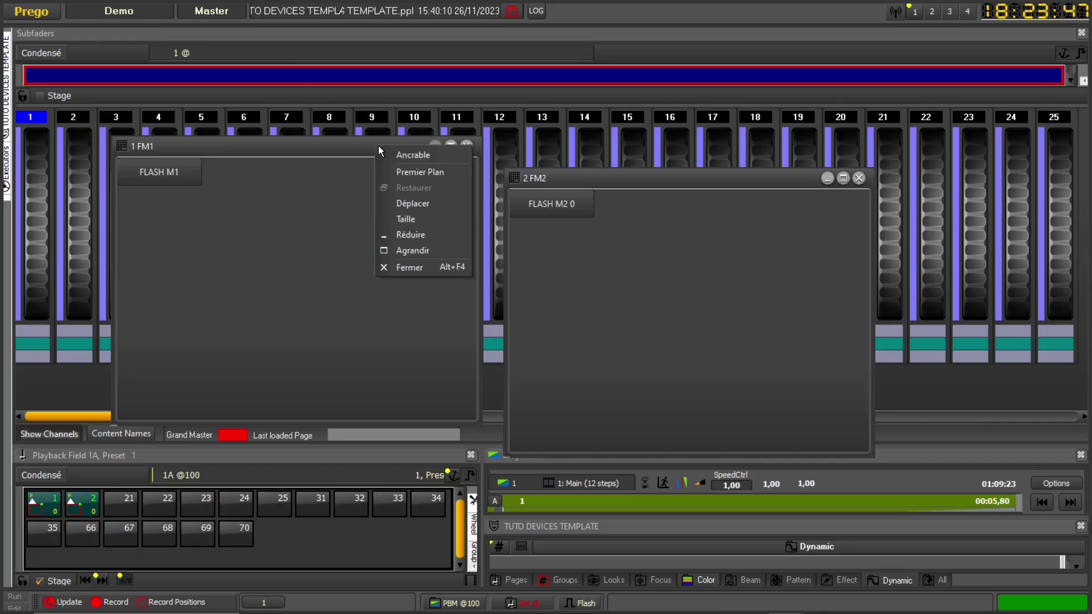
click(408, 149)
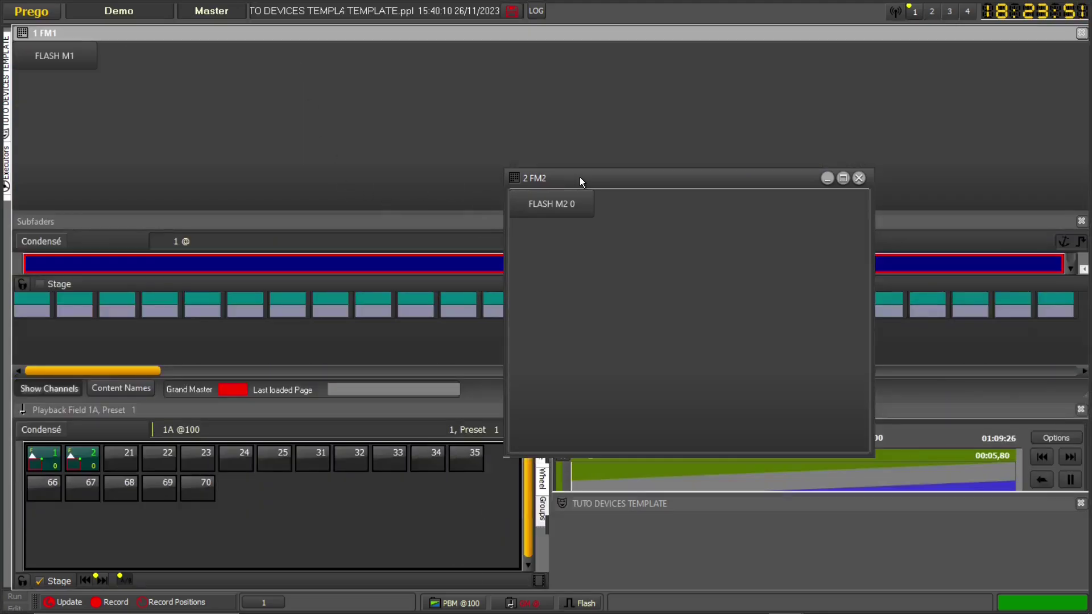
right_click(579, 177)
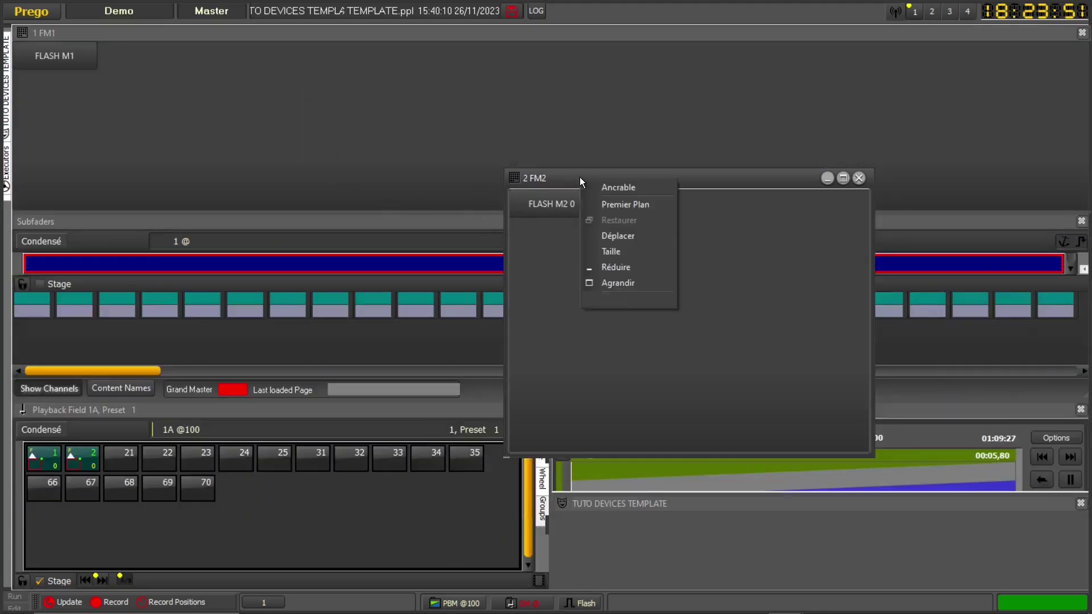
click(604, 182)
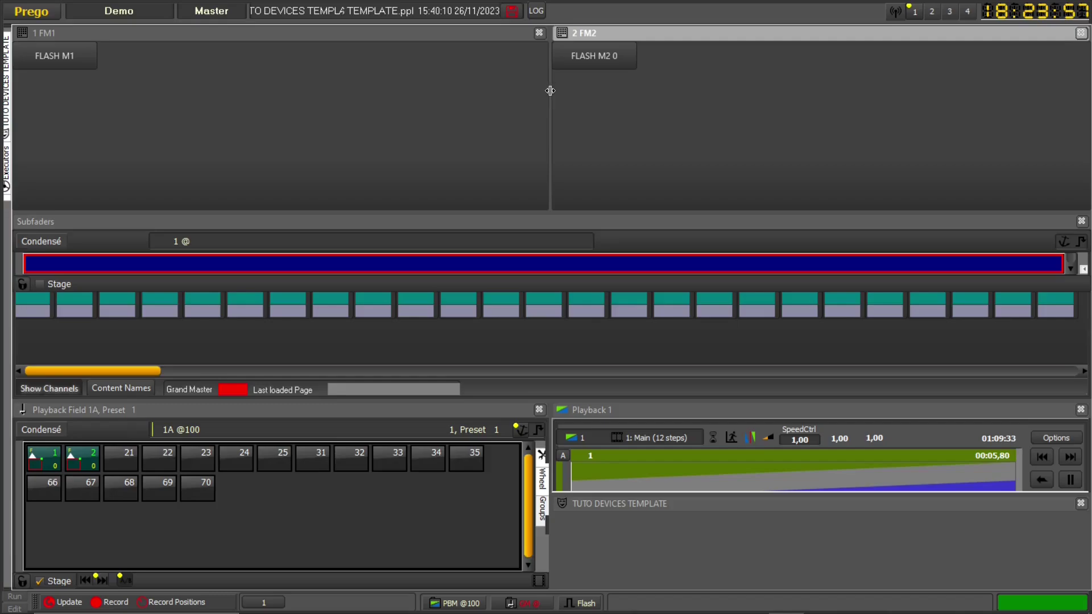
Step: Shrink the docked FM1 panel to its button's width and reduce both panels' height to a single button row
drag(550, 90, 120, 86)
click(497, 30)
click(233, 101)
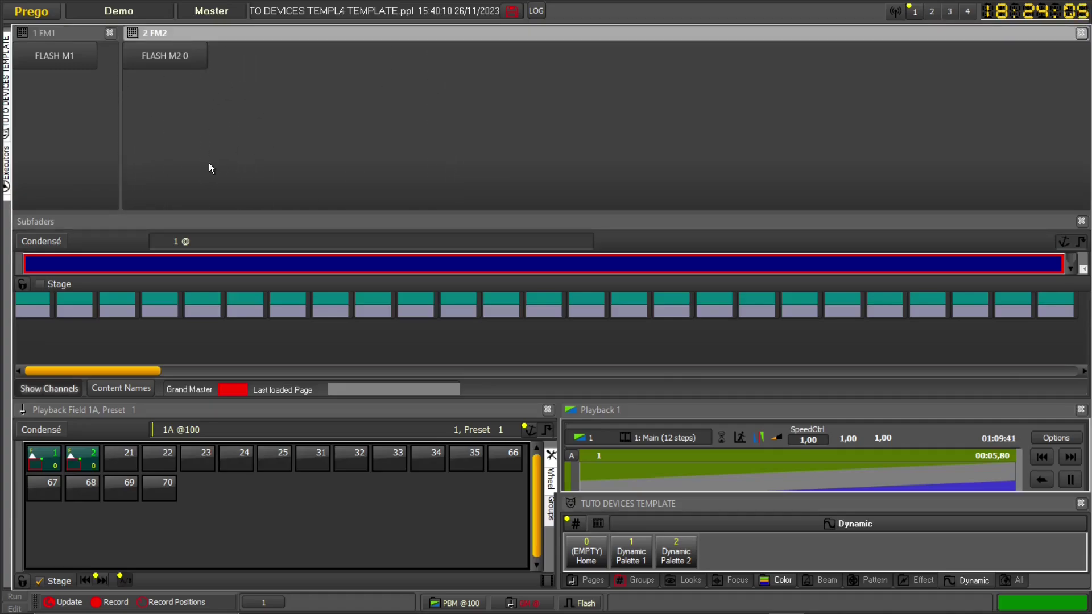
drag(207, 213, 224, 73)
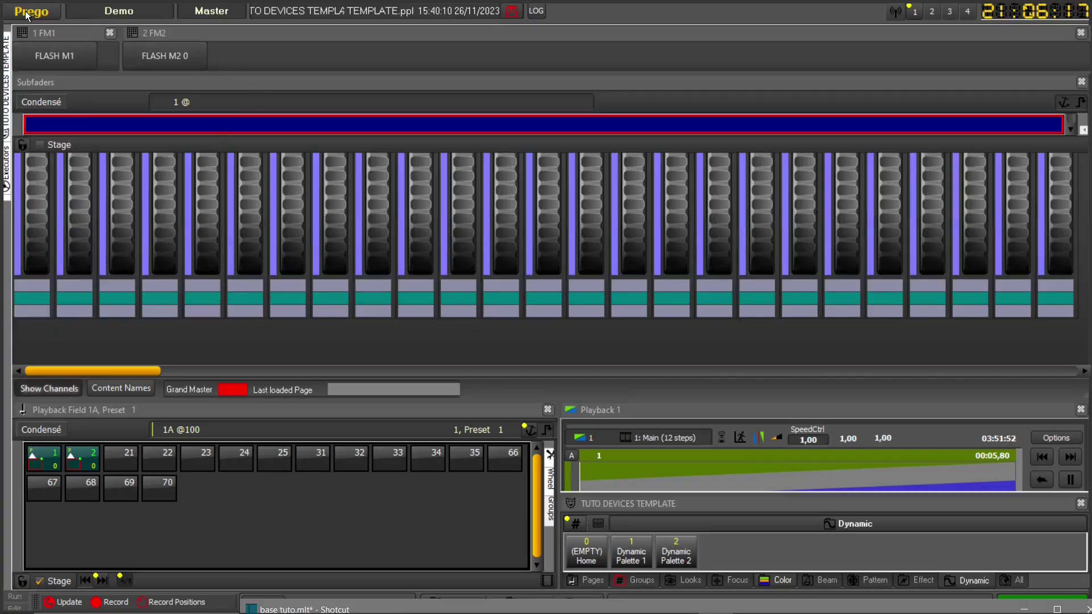
Step: Duplicate the FLASH M2 action list again within Action Lists
click(4, 107)
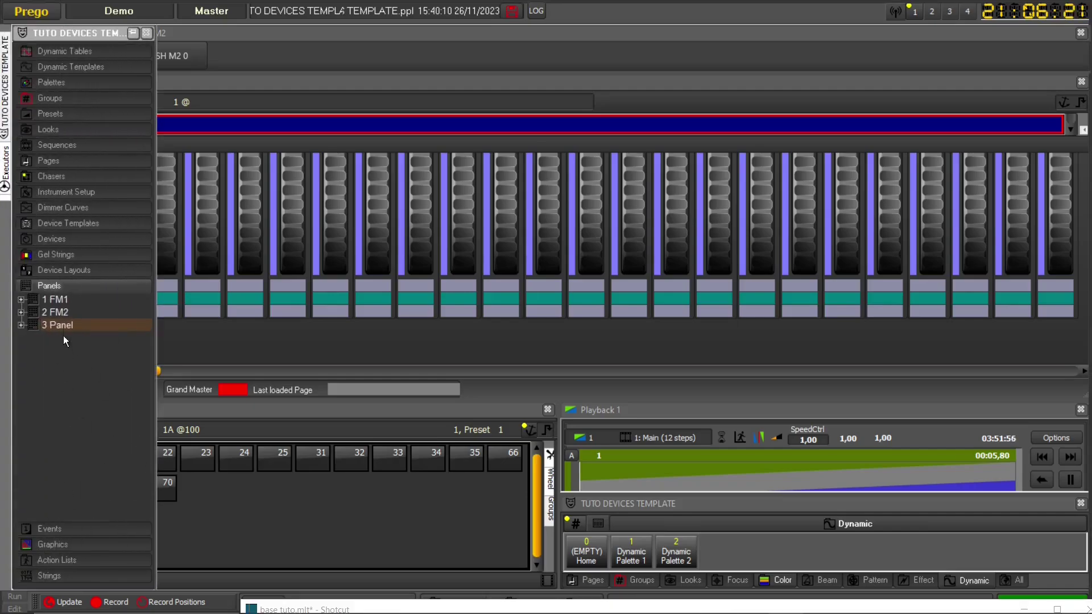
click(75, 562)
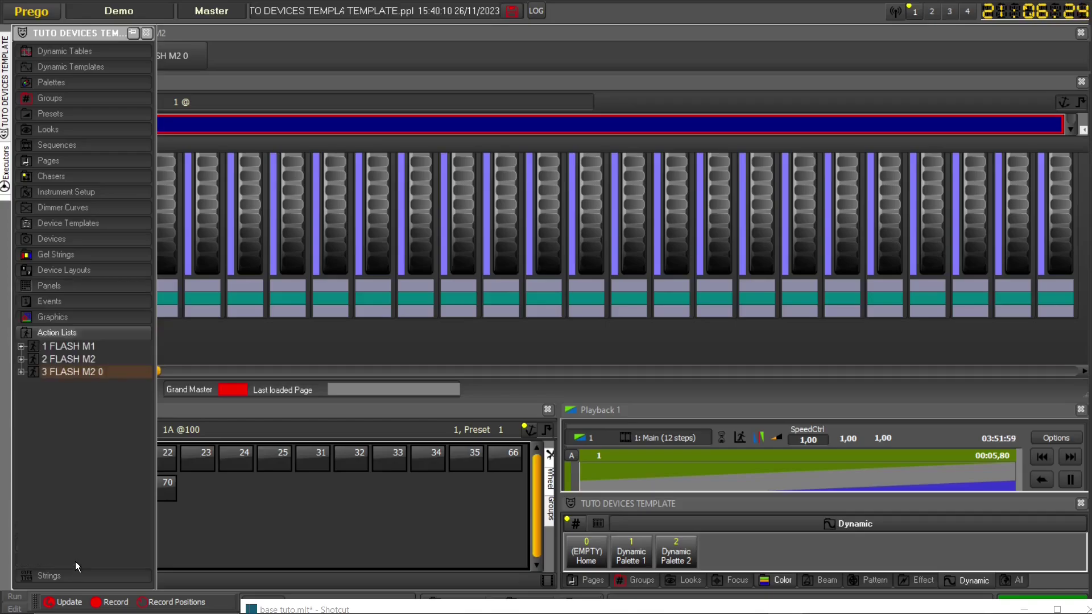
click(60, 372)
drag(60, 370, 57, 441)
click(53, 361)
click(89, 460)
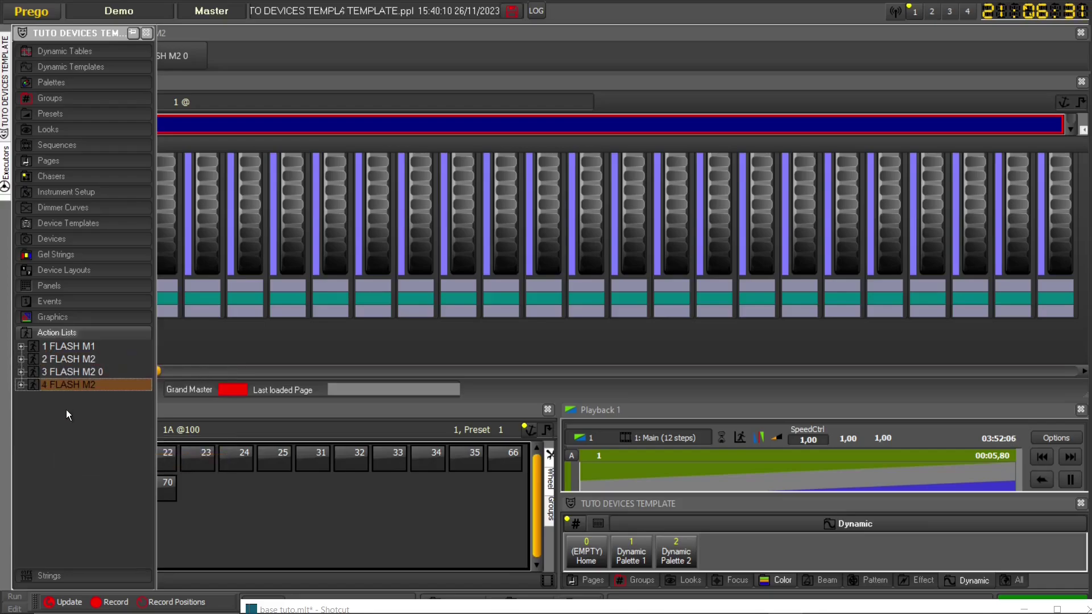
Step: Open the new action list copy 4 and rename it FLASH M3
double_click(61, 384)
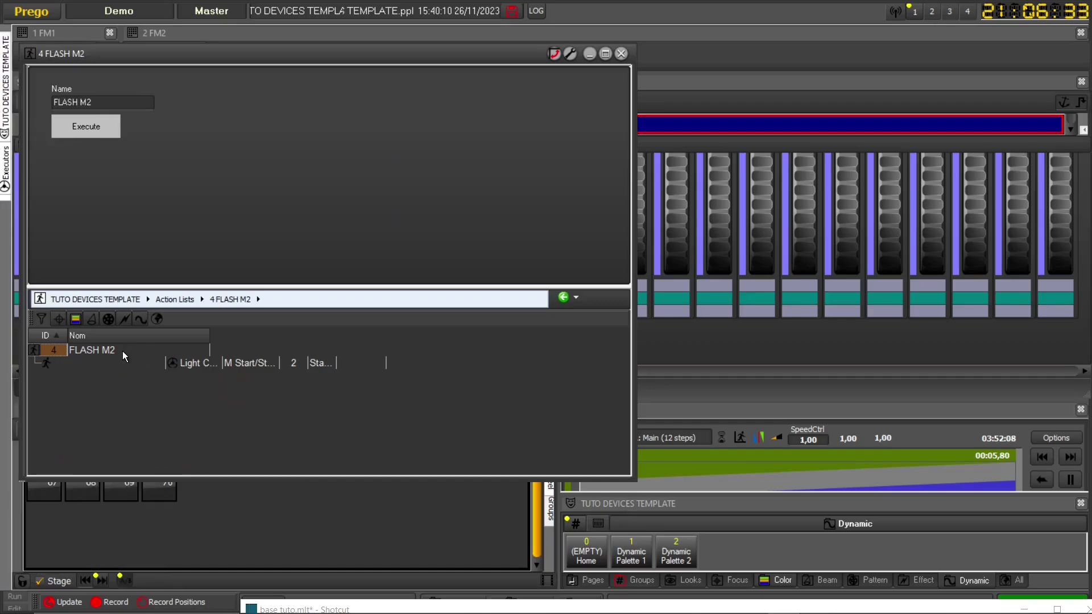
click(122, 350)
click(123, 351)
key(BackSpace)
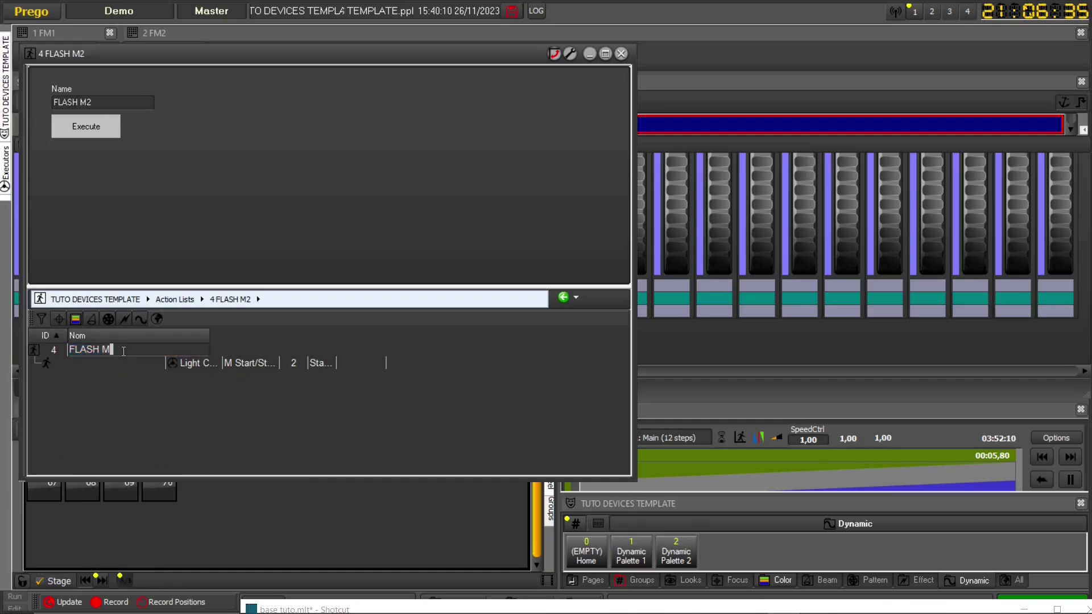
text(3)
Step: Set the Field of FLASH M3's master command to 3 and widen the Mode column to show its full value
click(299, 363)
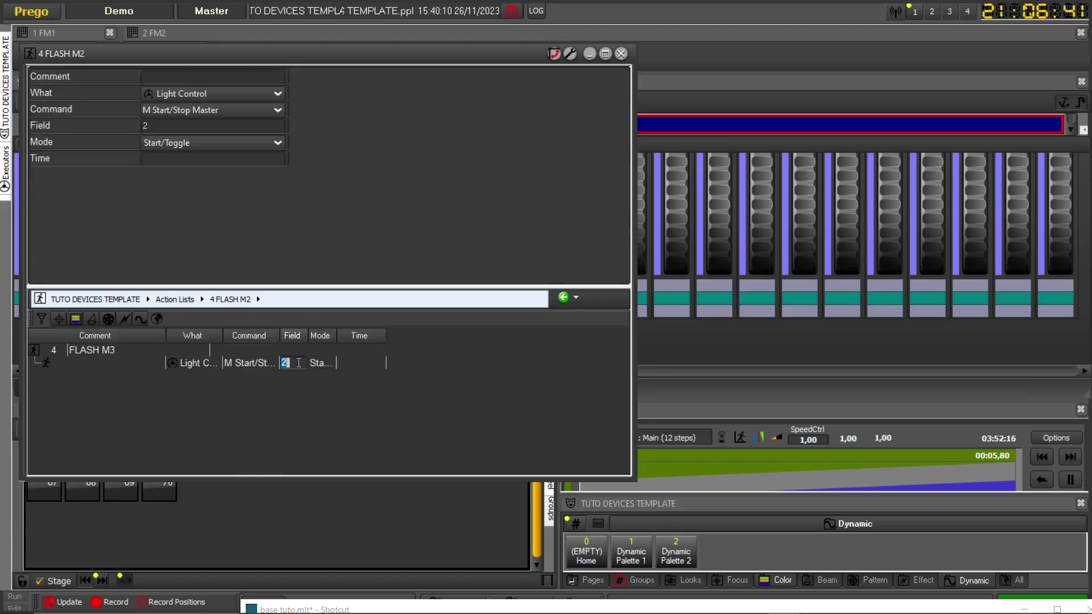
text(3)
click(330, 370)
drag(337, 336, 417, 344)
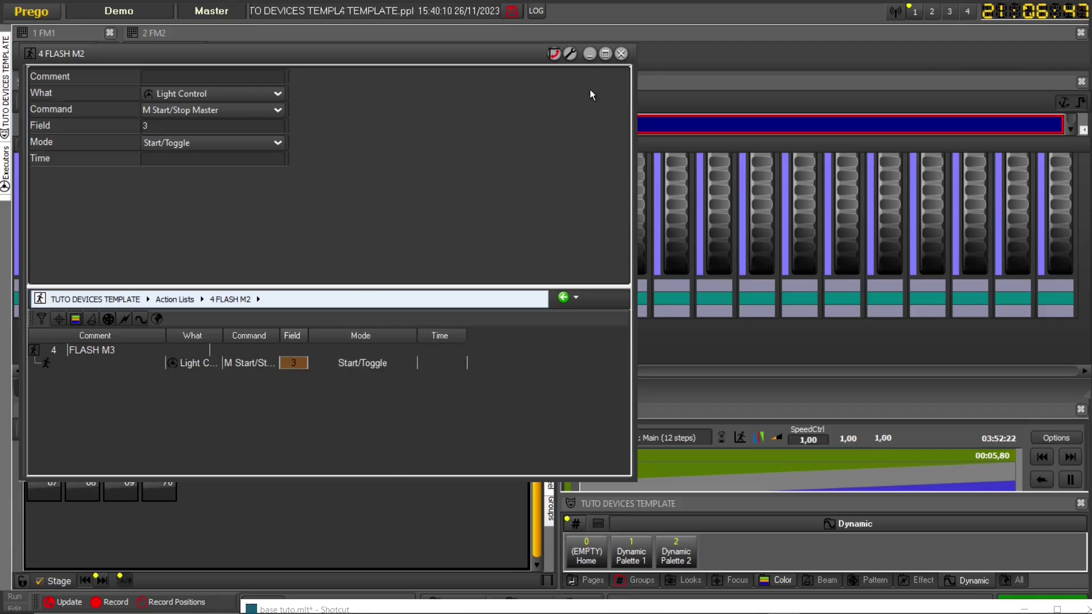
Step: Execute the FLASH M3 action list twice to test toggling its master on and off, and close its window
drag(469, 56, 874, 148)
click(490, 444)
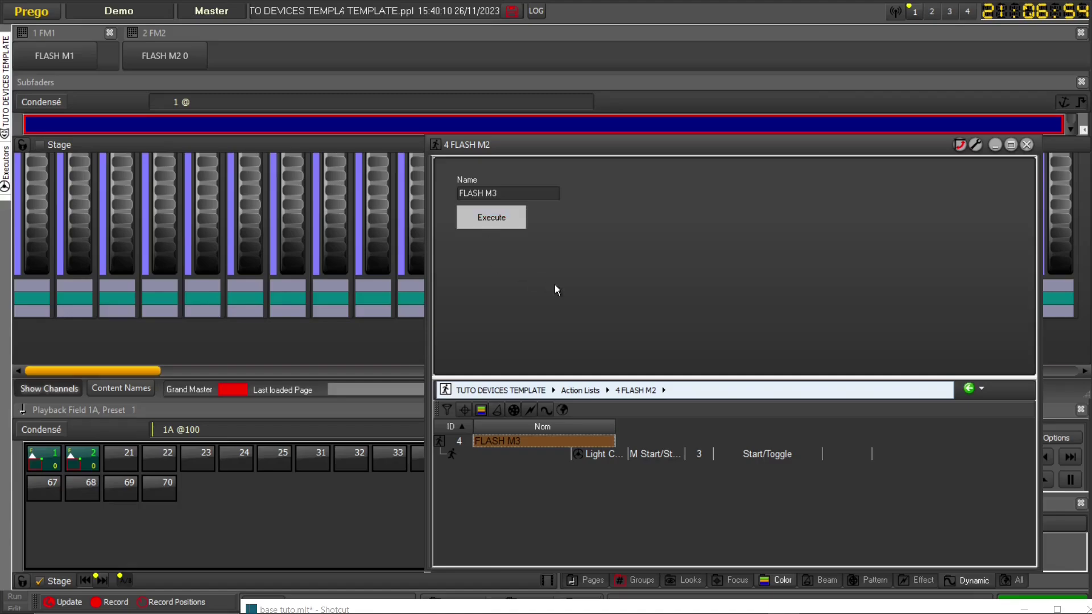
click(481, 224)
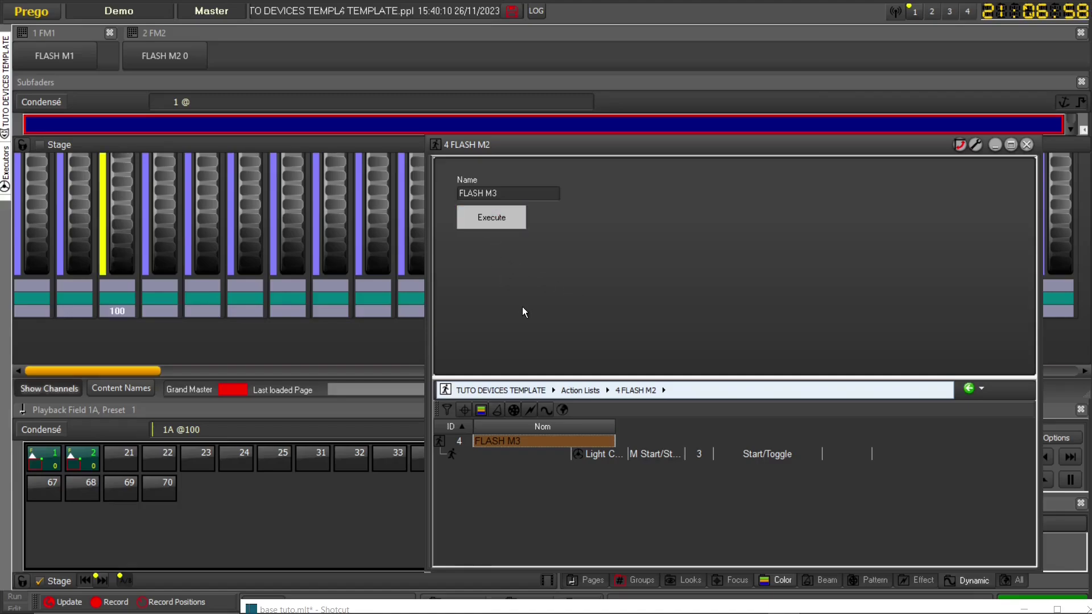
click(481, 220)
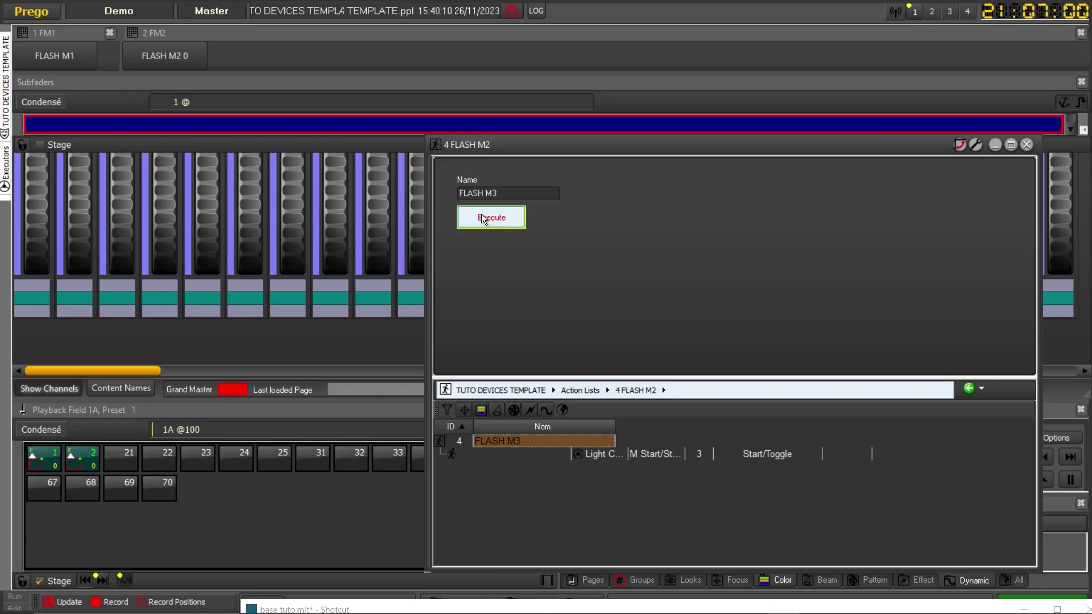
drag(684, 145, 677, 159)
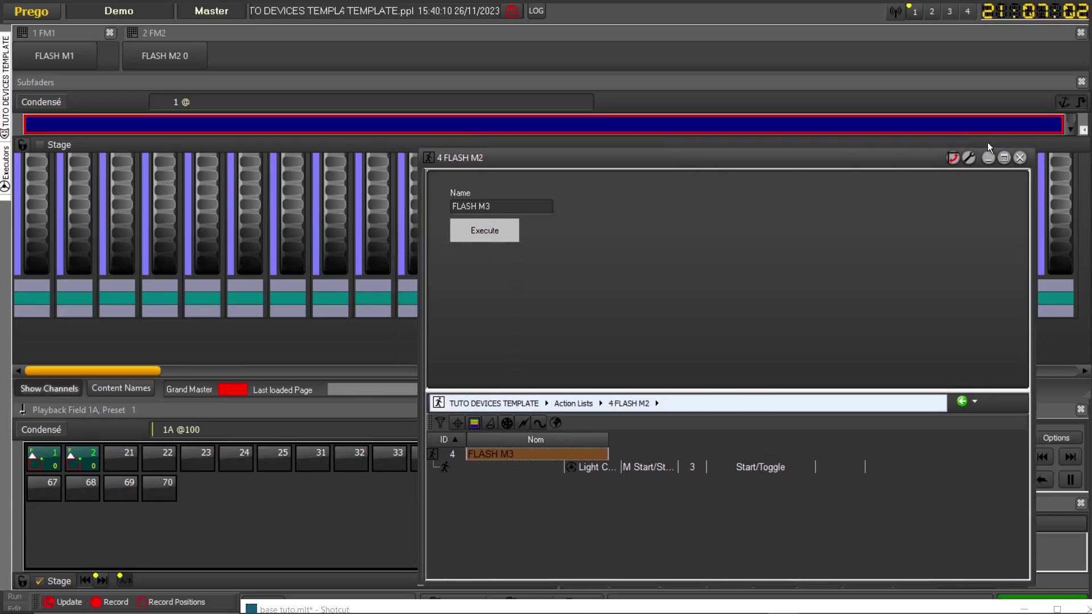
click(1020, 158)
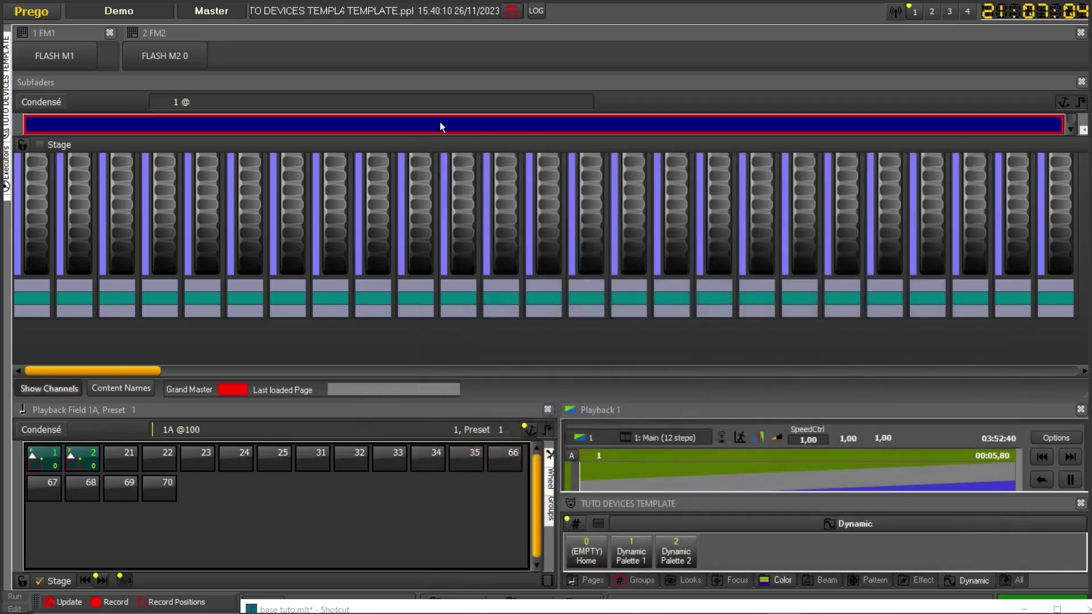
Step: Open 3 Panel from the Panels list and set its action button's press action to action list 4, FLASH M3
click(6, 77)
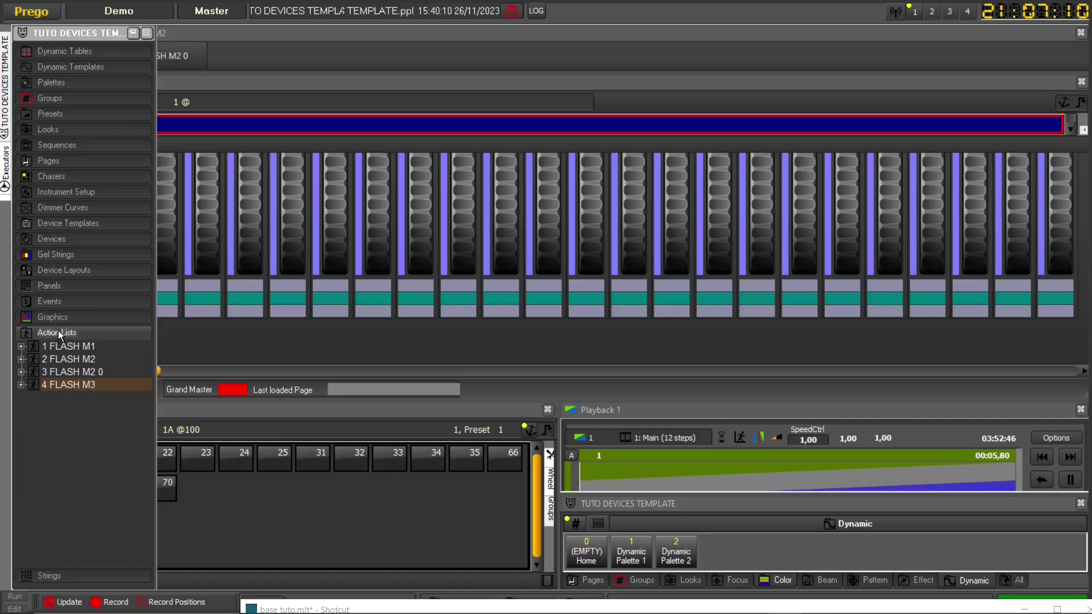
click(67, 286)
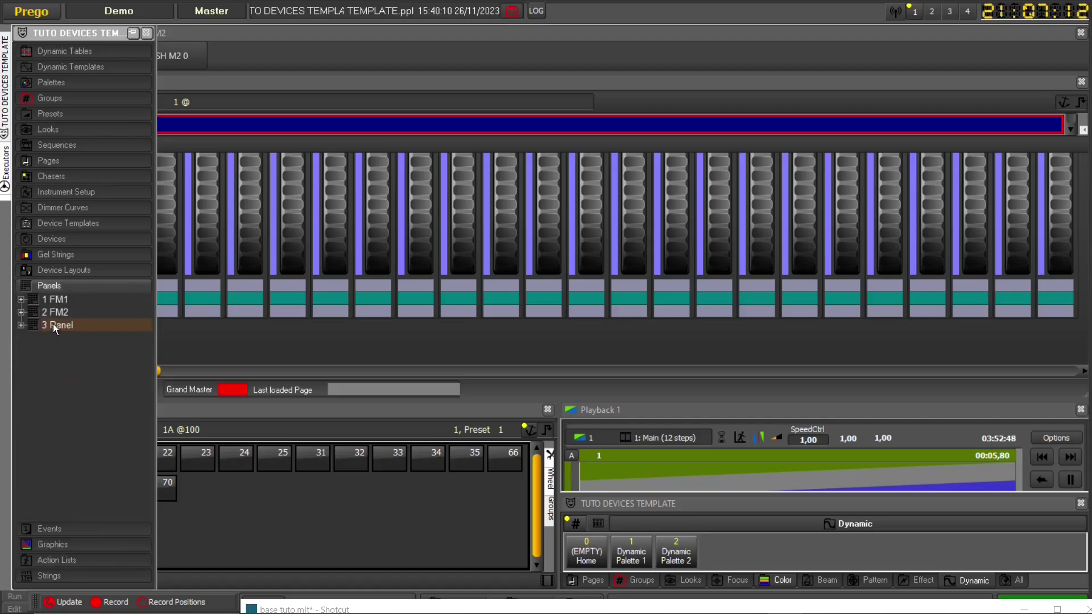
drag(53, 325, 54, 375)
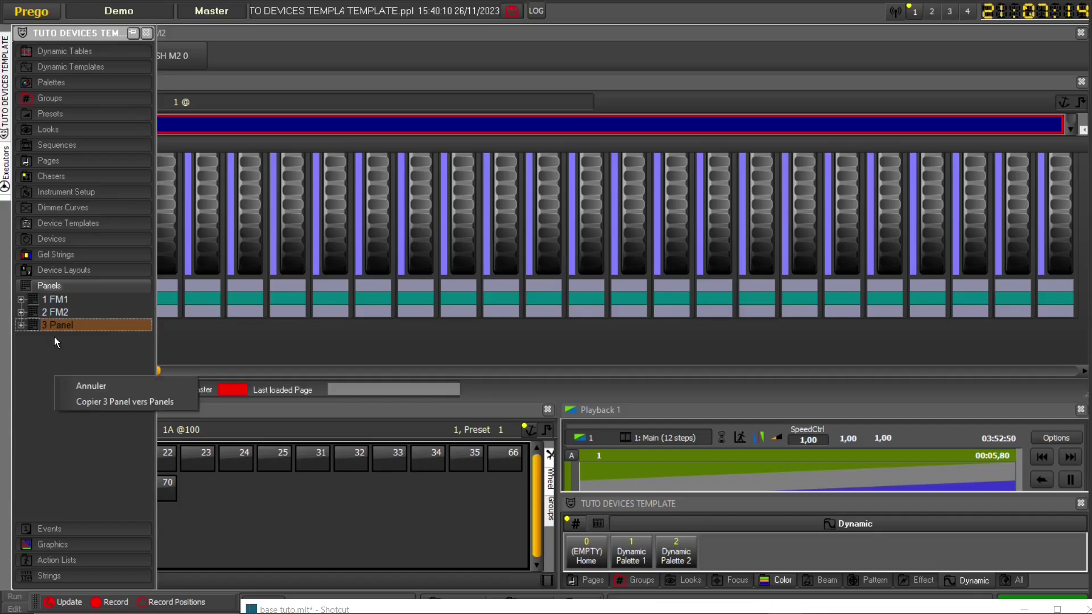
click(59, 325)
double_click(60, 325)
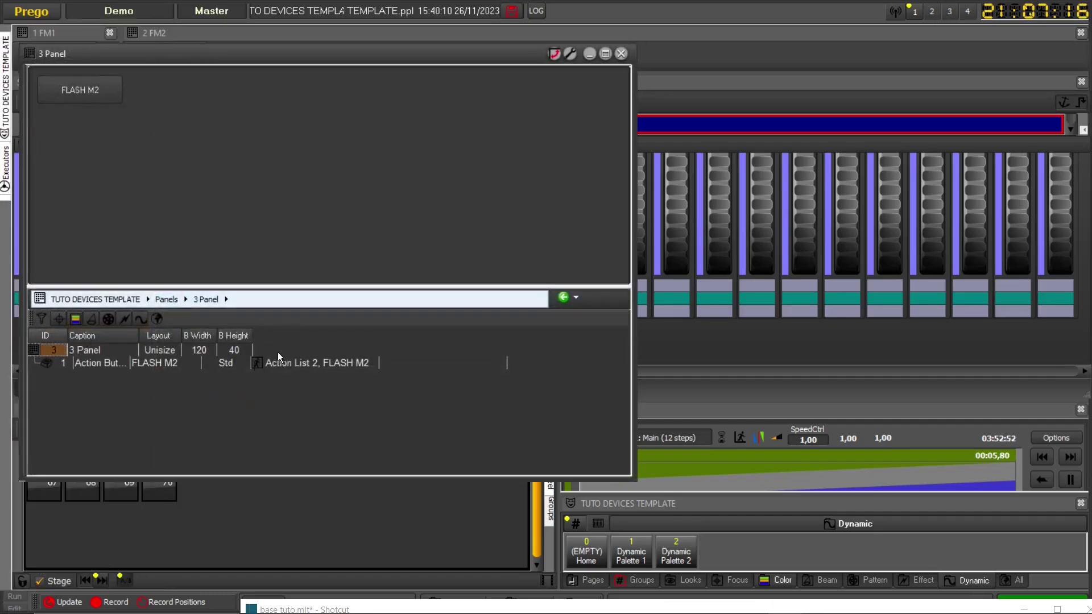
click(335, 363)
click(335, 362)
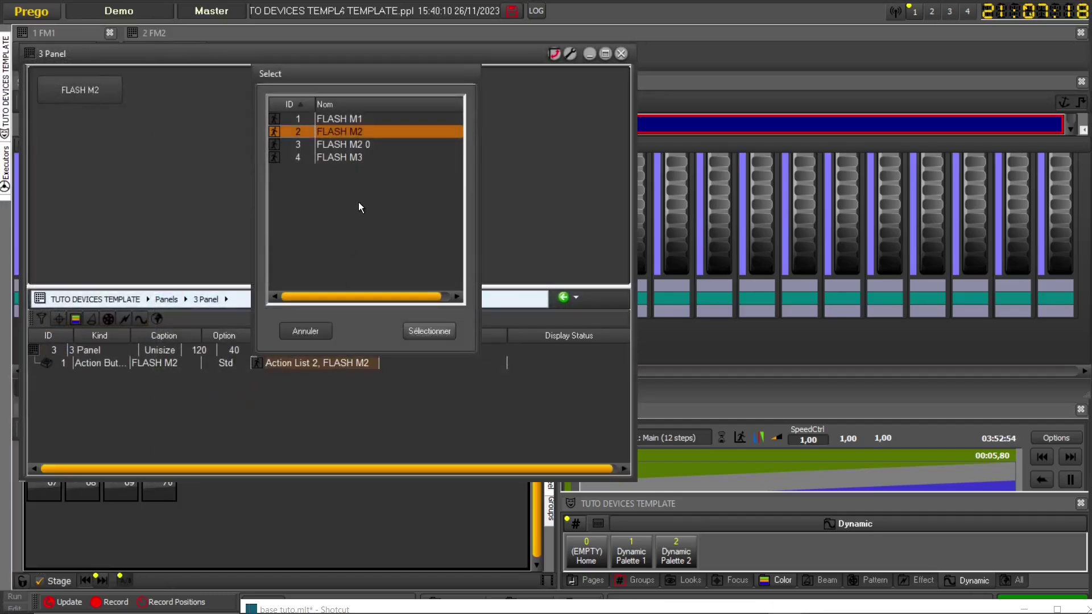
click(345, 157)
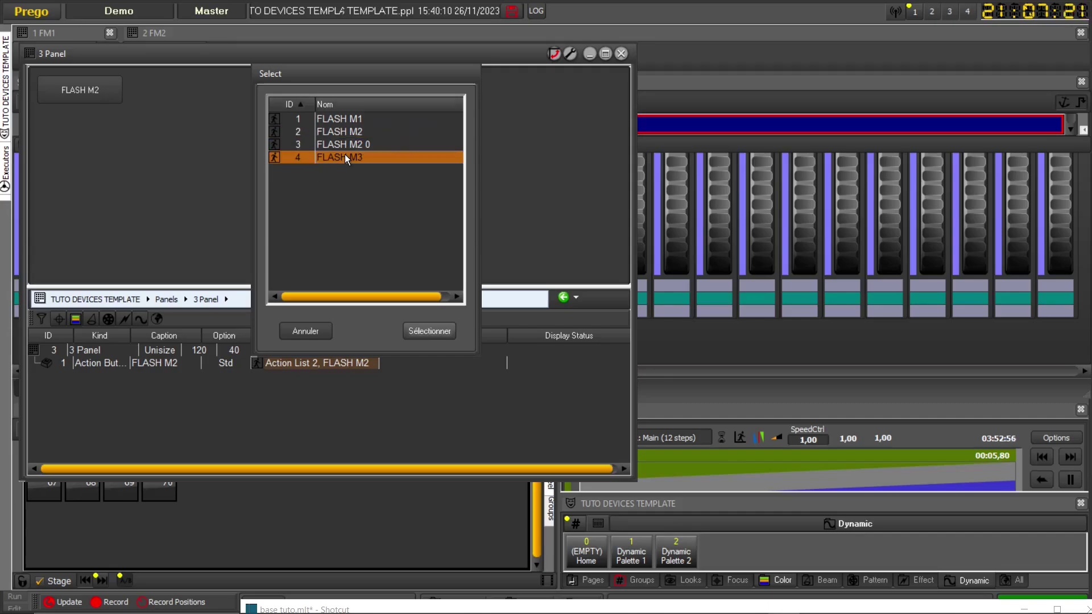
click(428, 333)
Step: Confirm FLASH M3 as the action button's caption and close the panel editor
click(158, 363)
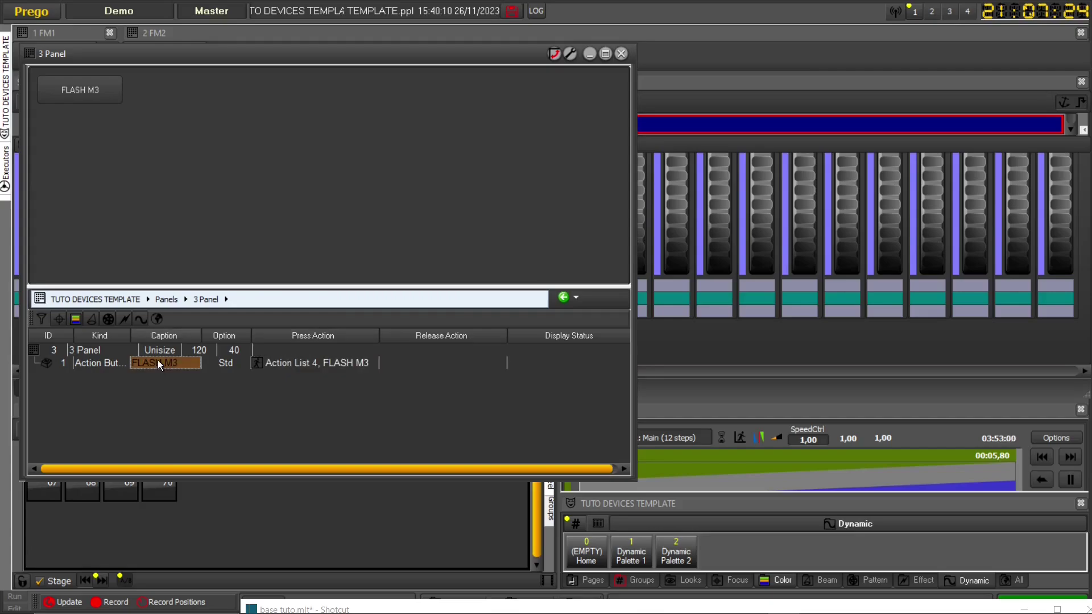
click(158, 361)
click(183, 368)
key(Return)
click(619, 55)
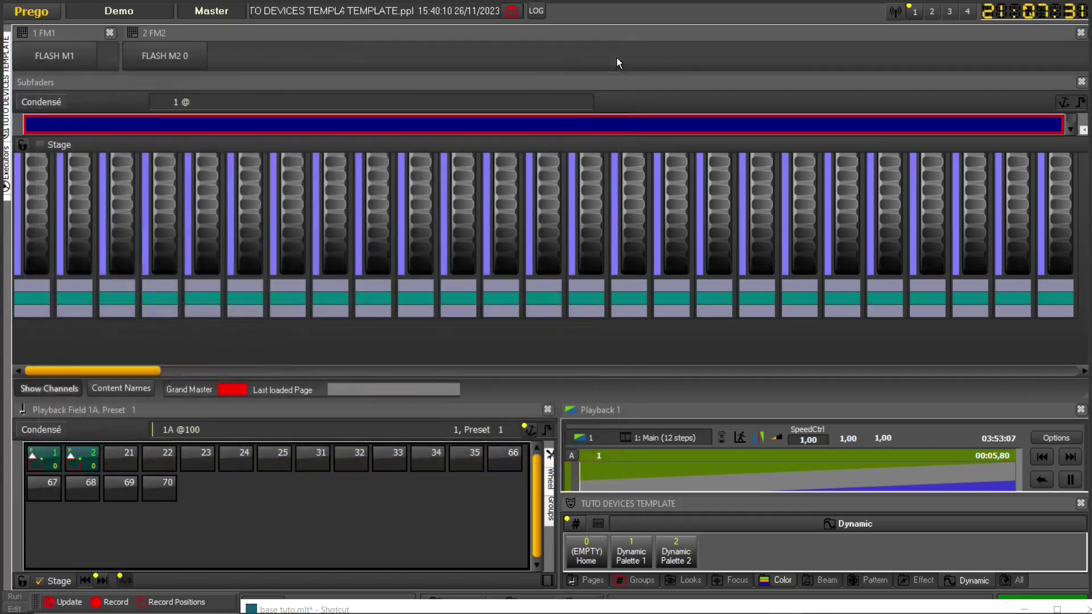
Step: Open the user panel 3 Panel as a floating window and move it clear of the docked FM1 and FM2 panels
click(36, 12)
mouse_move(71, 65)
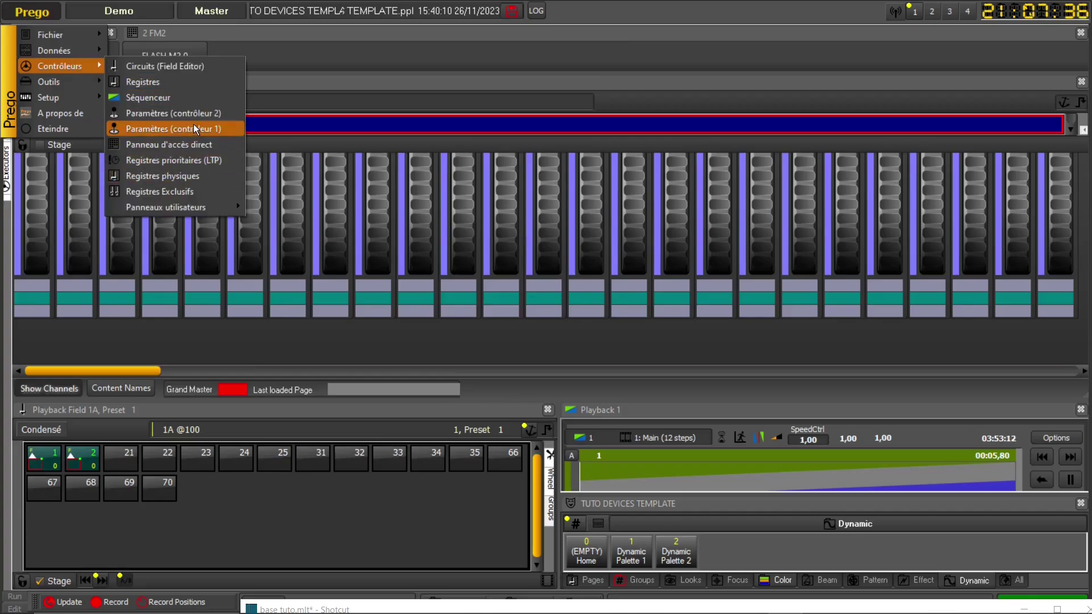
mouse_move(196, 205)
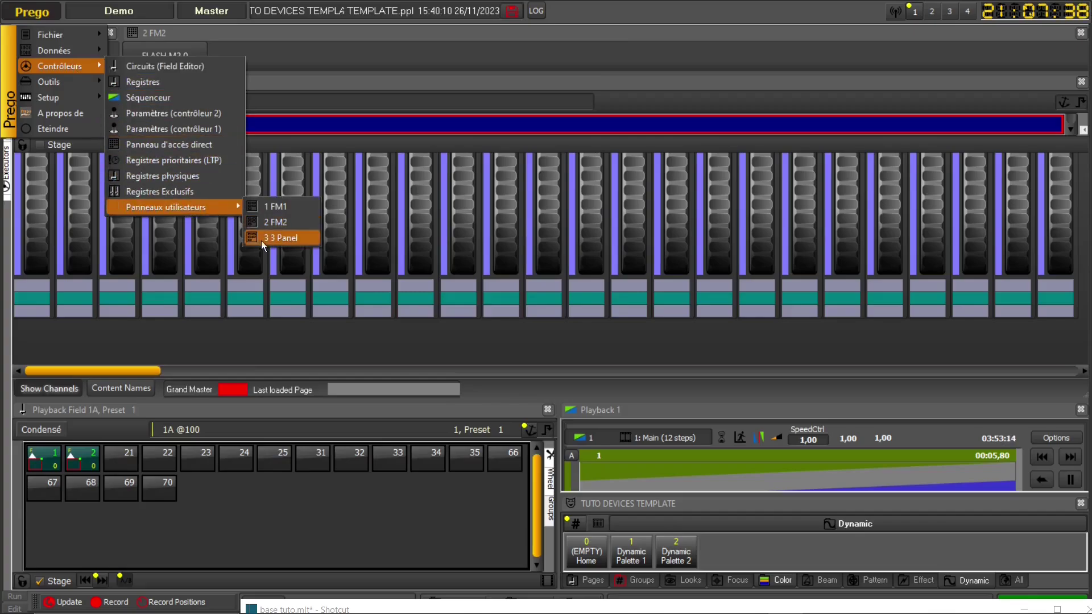
click(289, 237)
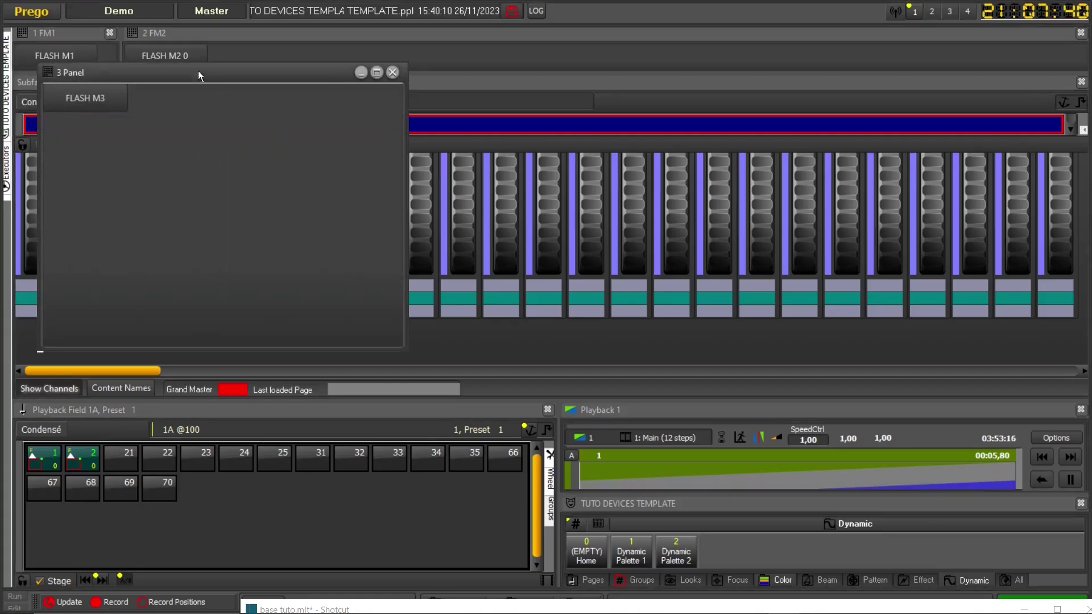
drag(183, 71, 377, 111)
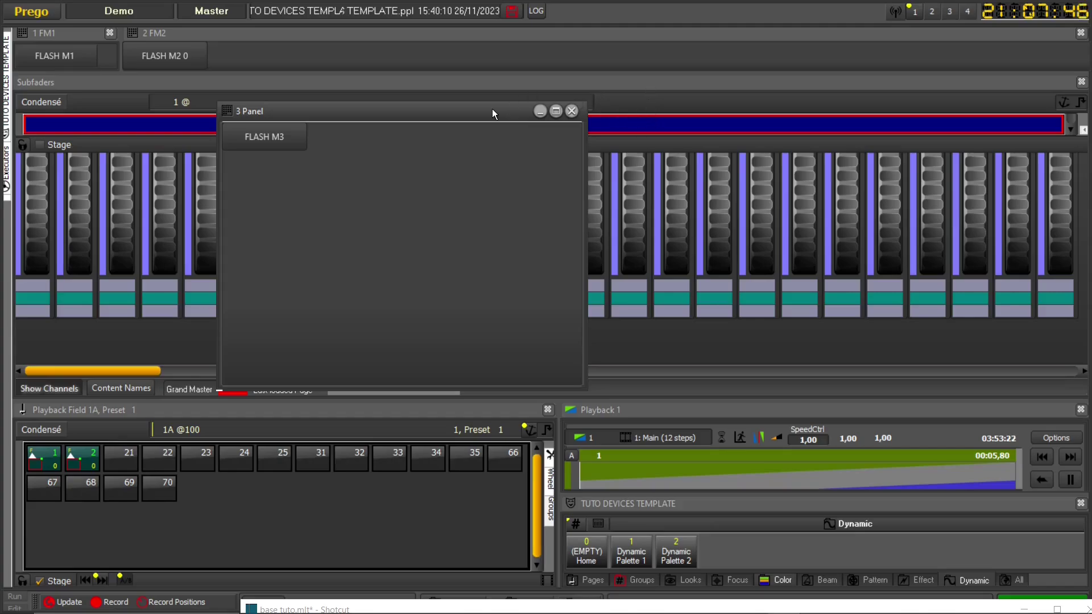
drag(493, 108, 731, 193)
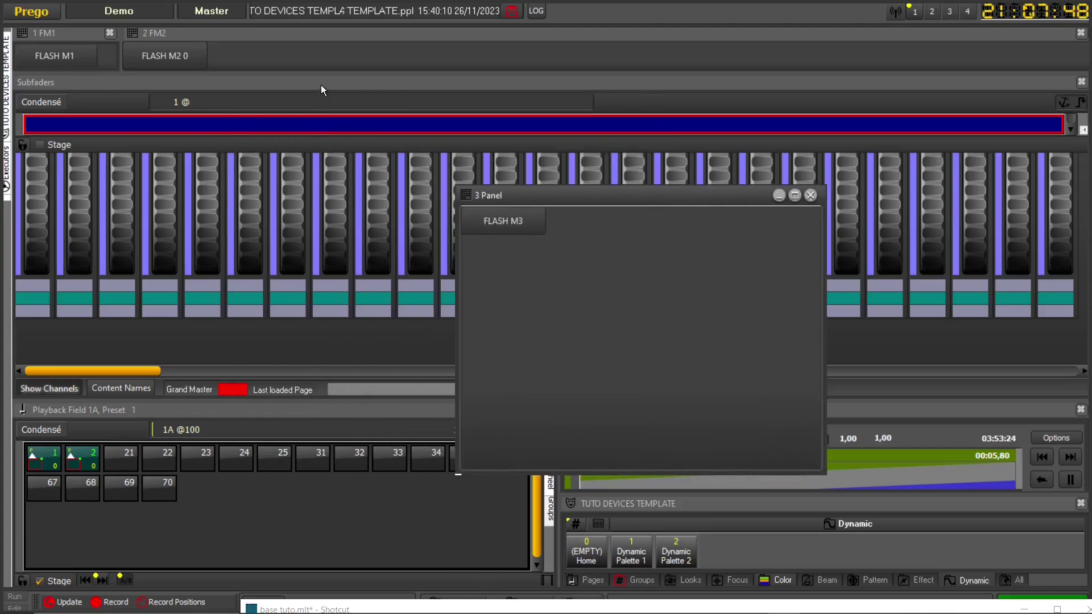
Step: Increase the height of the docked panel row, make 3 Panel dockable and dock it beside FM2
drag(325, 72, 336, 216)
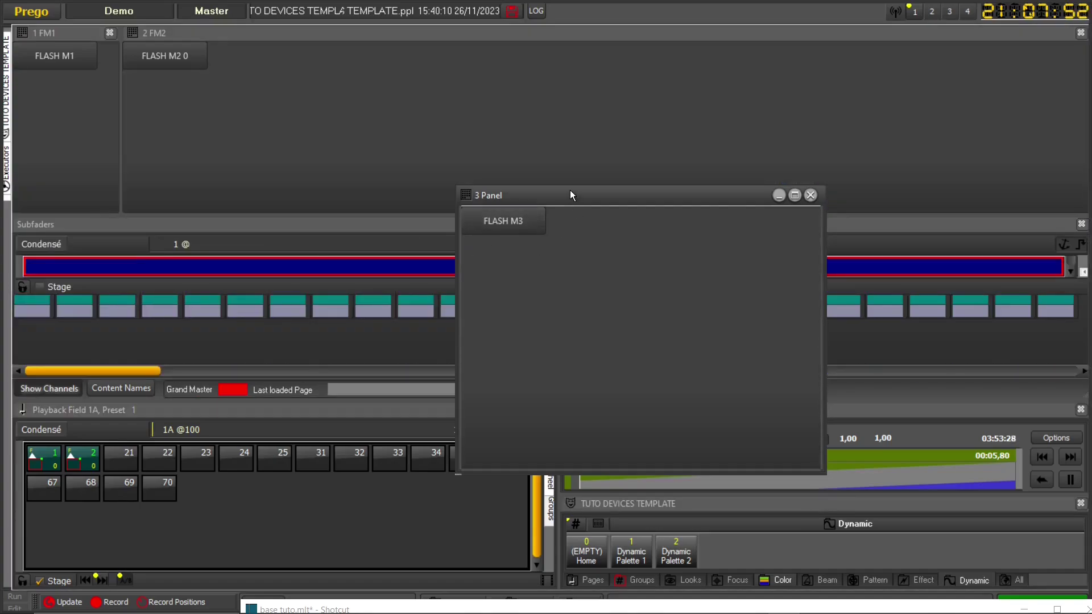
right_click(594, 199)
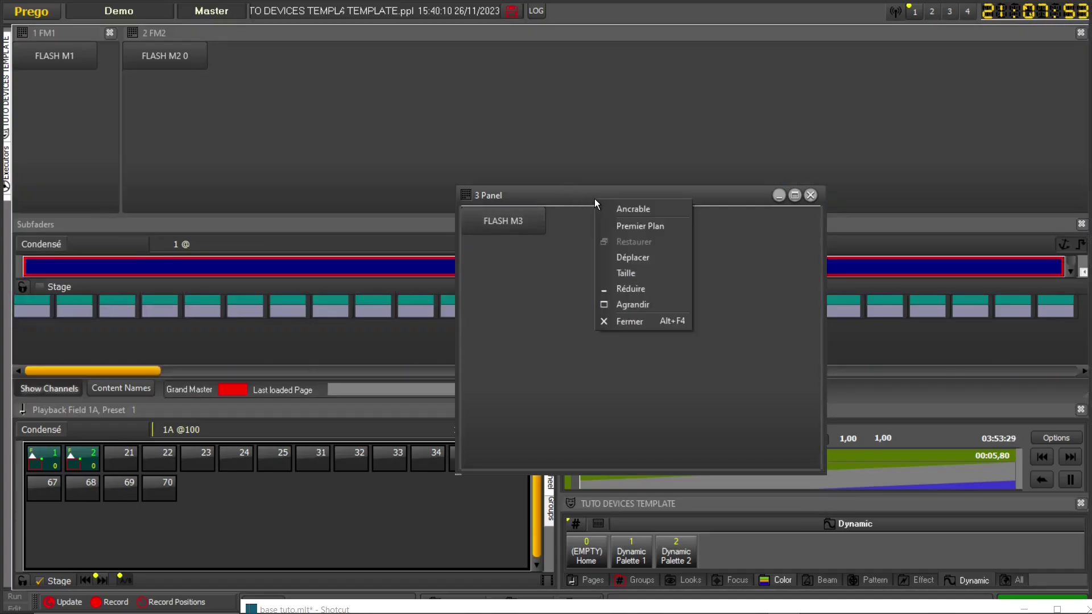
click(636, 208)
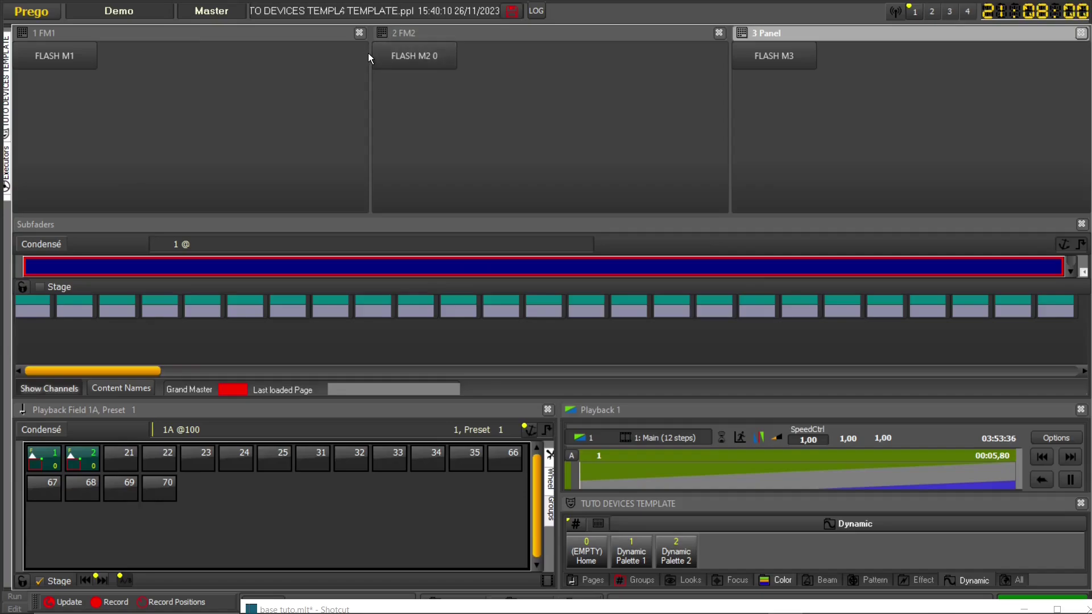
Step: Narrow the docked FM1 and FM2 panels to about their buttons' width and reduce the panel row to one button's height
drag(368, 52, 111, 50)
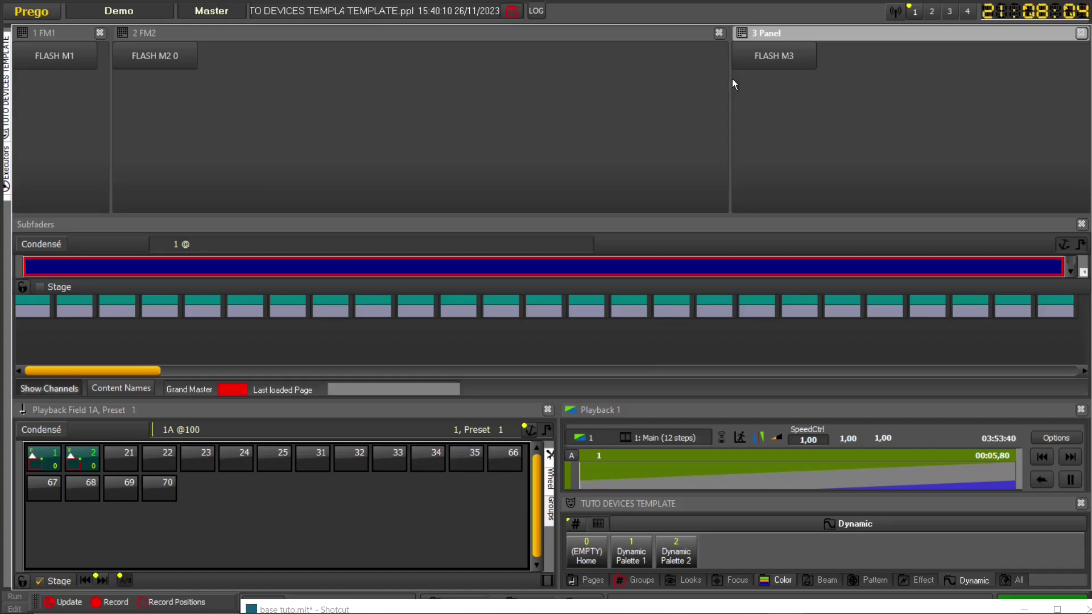
drag(730, 79, 212, 65)
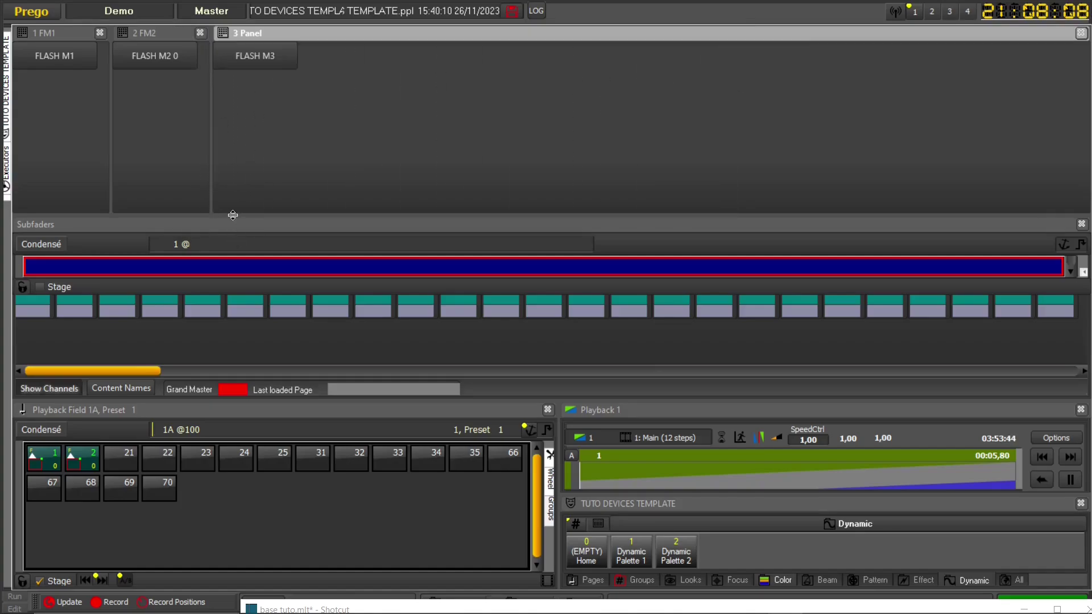
drag(230, 216, 258, 83)
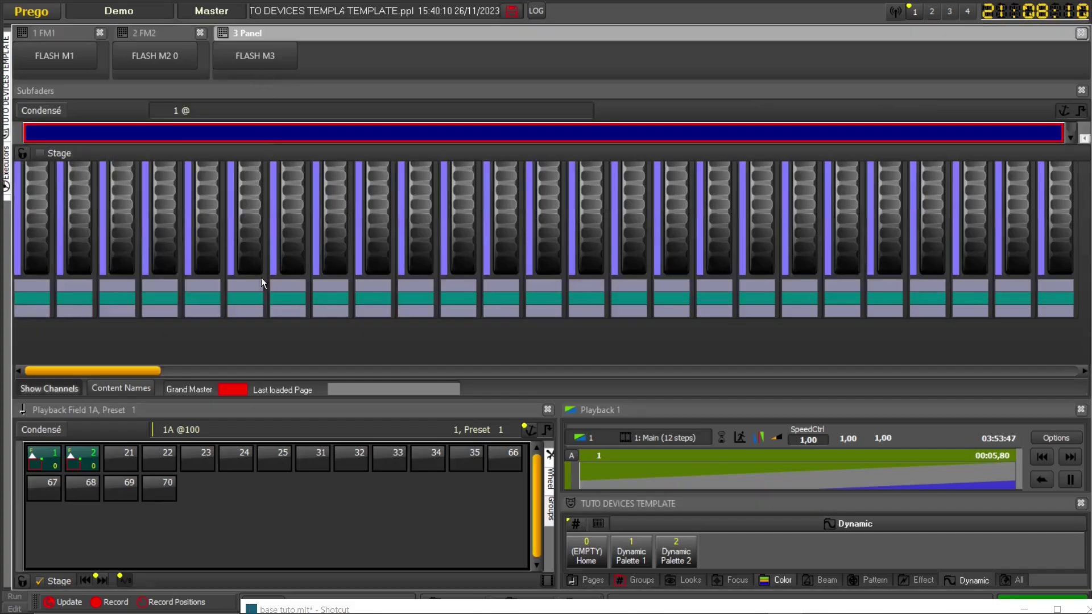
Step: Turn on content names for the subfaders and narrow the docked FM1 and FM2 panels further
click(130, 388)
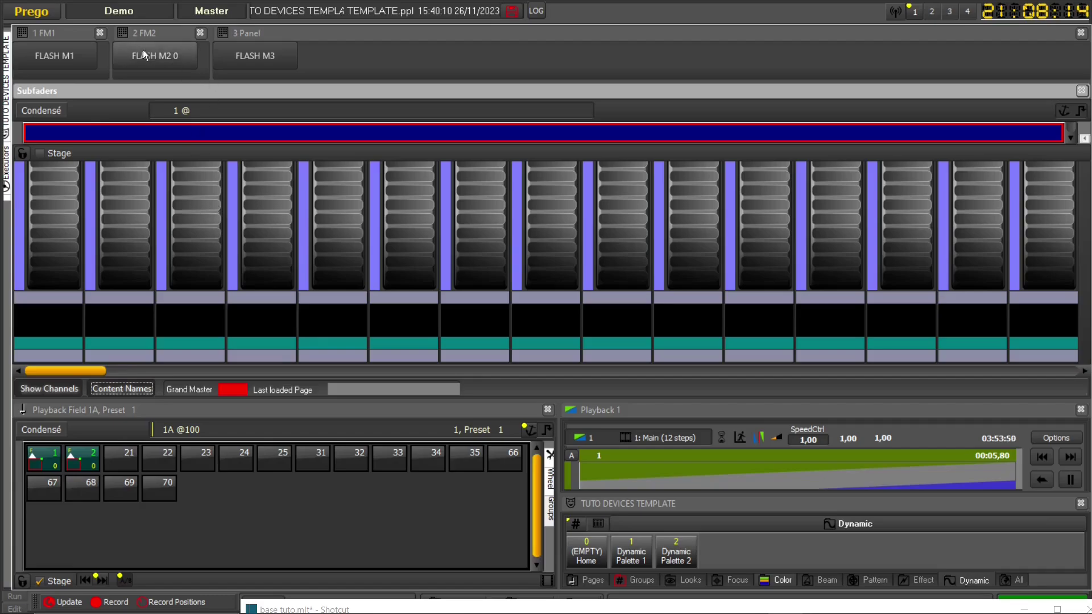
drag(109, 57, 98, 57)
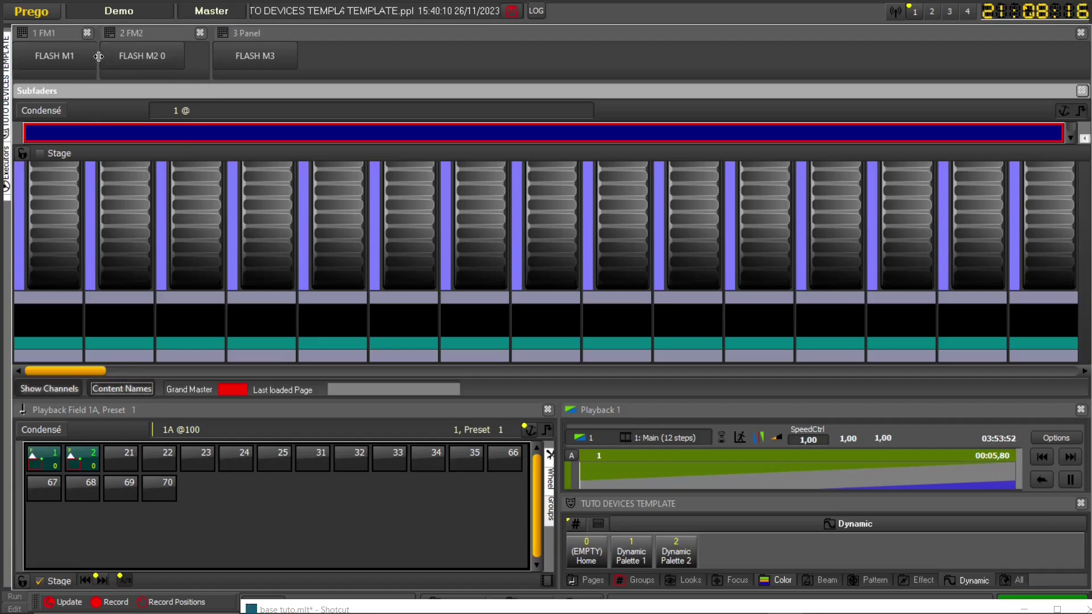
drag(211, 58, 169, 56)
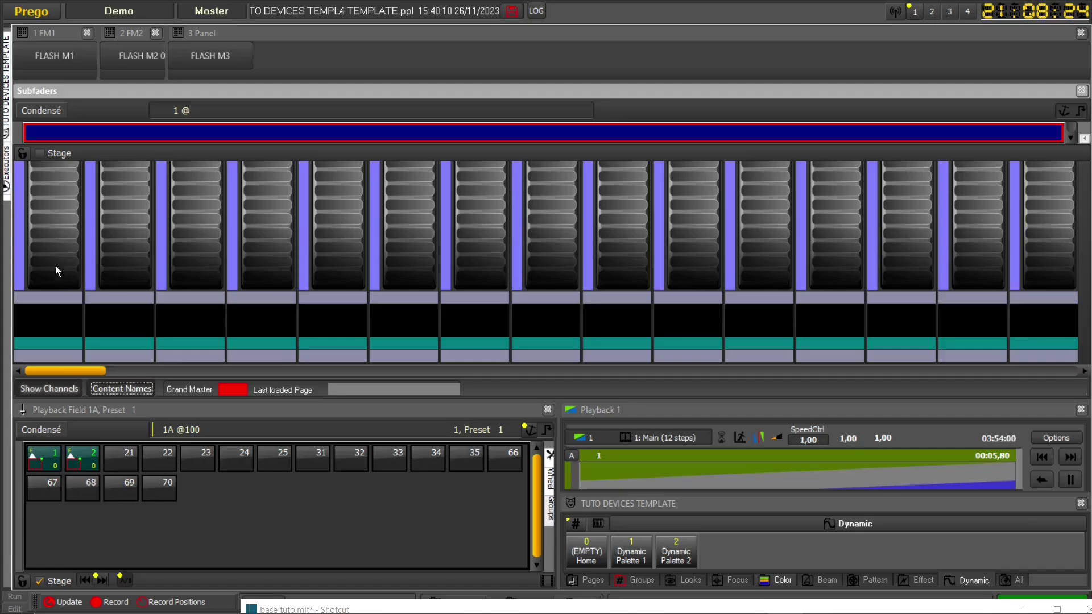
Step: Test the FLASH M1, FLASH M2 0 and FLASH M3 buttons in the docked panels, triggering the last two repeatedly
click(64, 49)
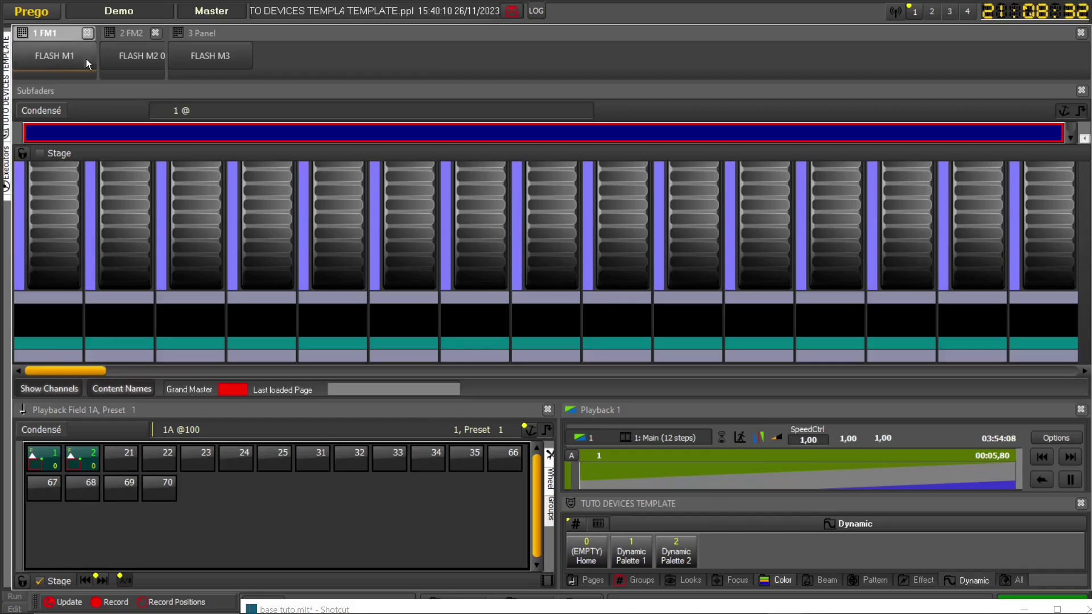
click(147, 58)
click(146, 58)
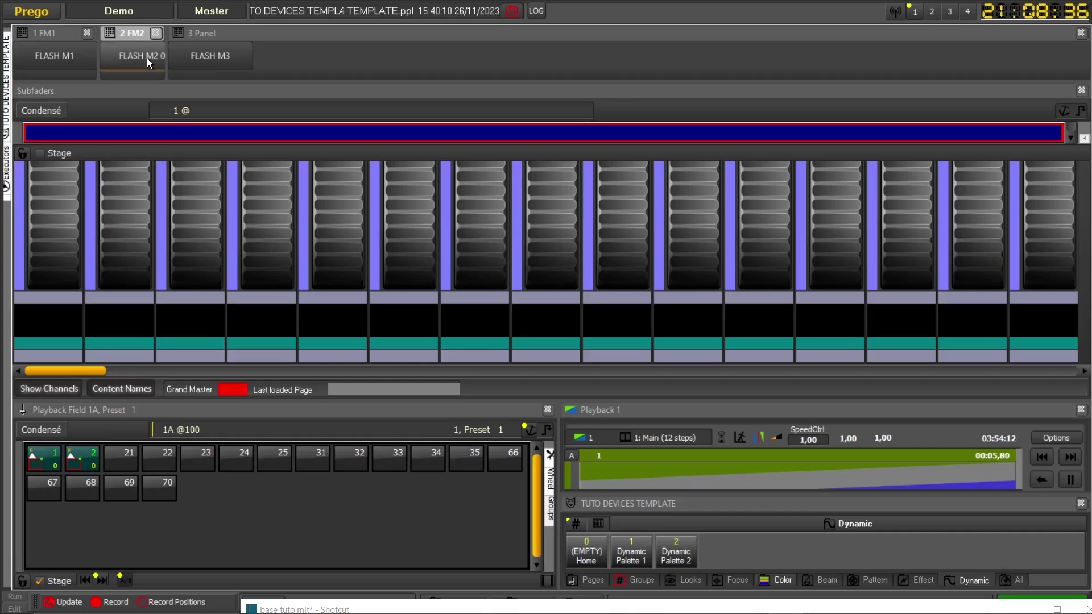
click(147, 58)
click(146, 58)
click(147, 58)
click(147, 58)
click(220, 52)
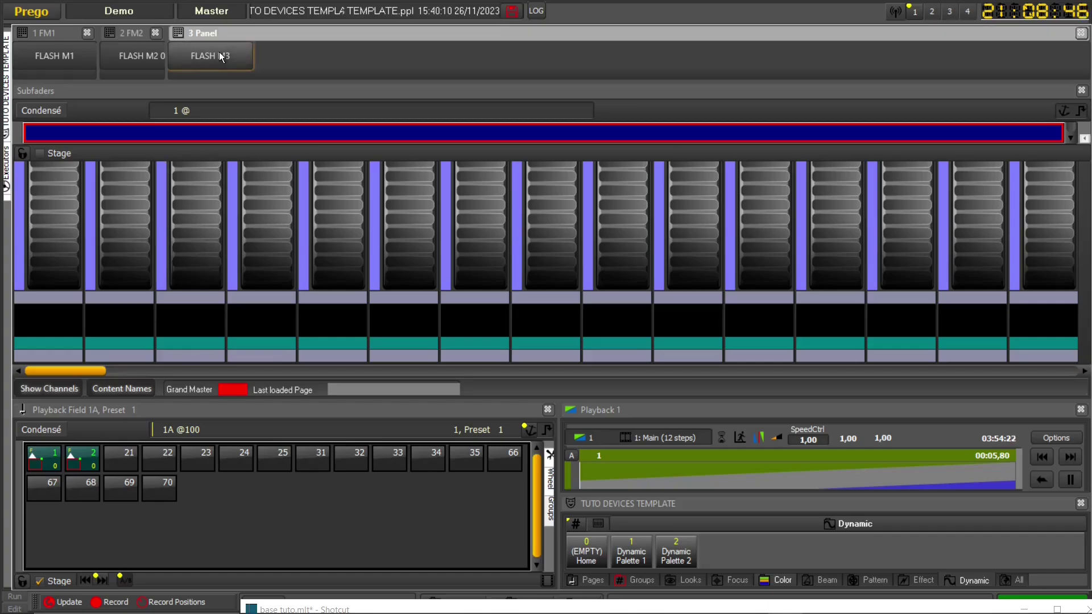
click(210, 57)
click(209, 57)
click(209, 56)
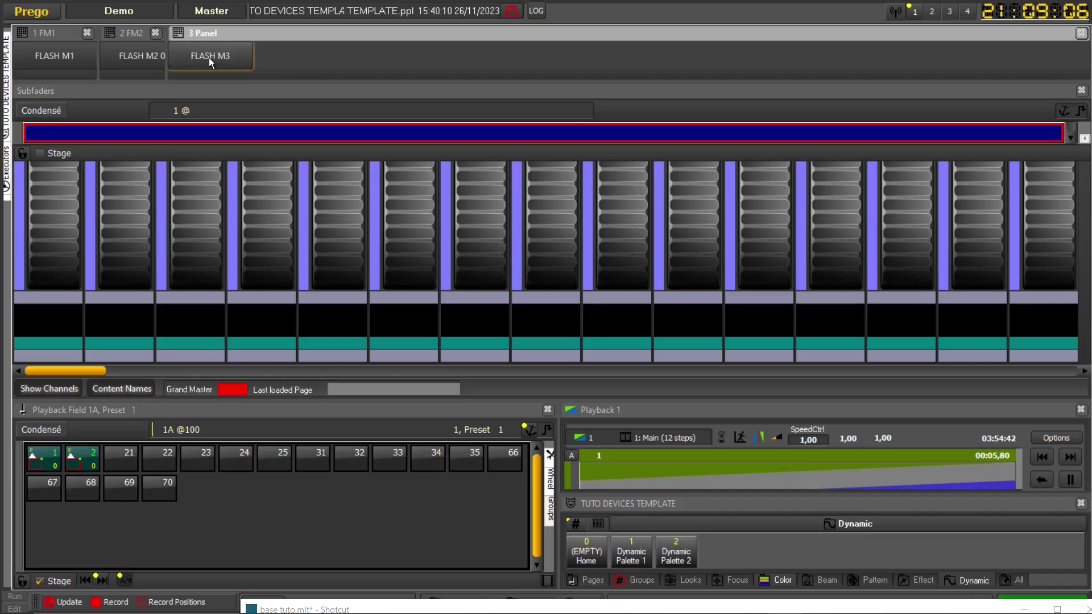